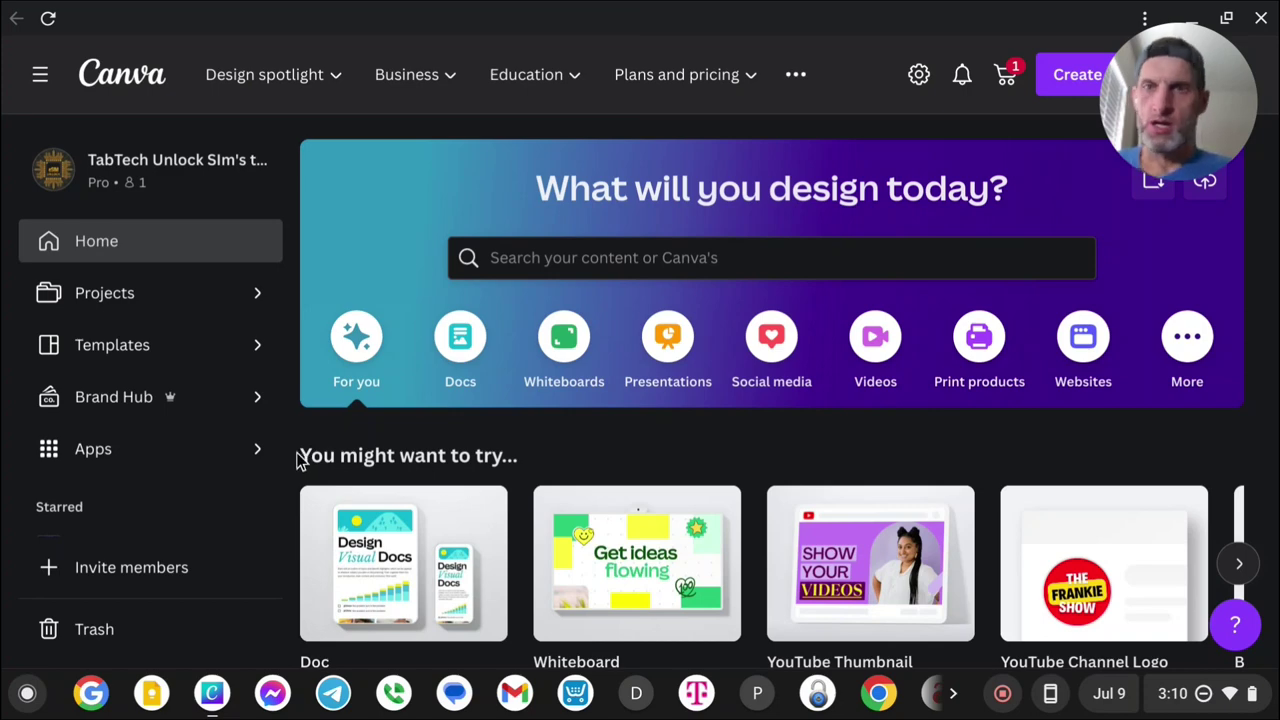
Look over the suggested design types and the recent designs on the home page
{"action": "scroll", "coordinate": [526, 409], "scroll_direction": "down", "scroll_amount": 1}
{"action": "scroll", "coordinate": [550, 414], "scroll_direction": "down", "scroll_amount": 2}
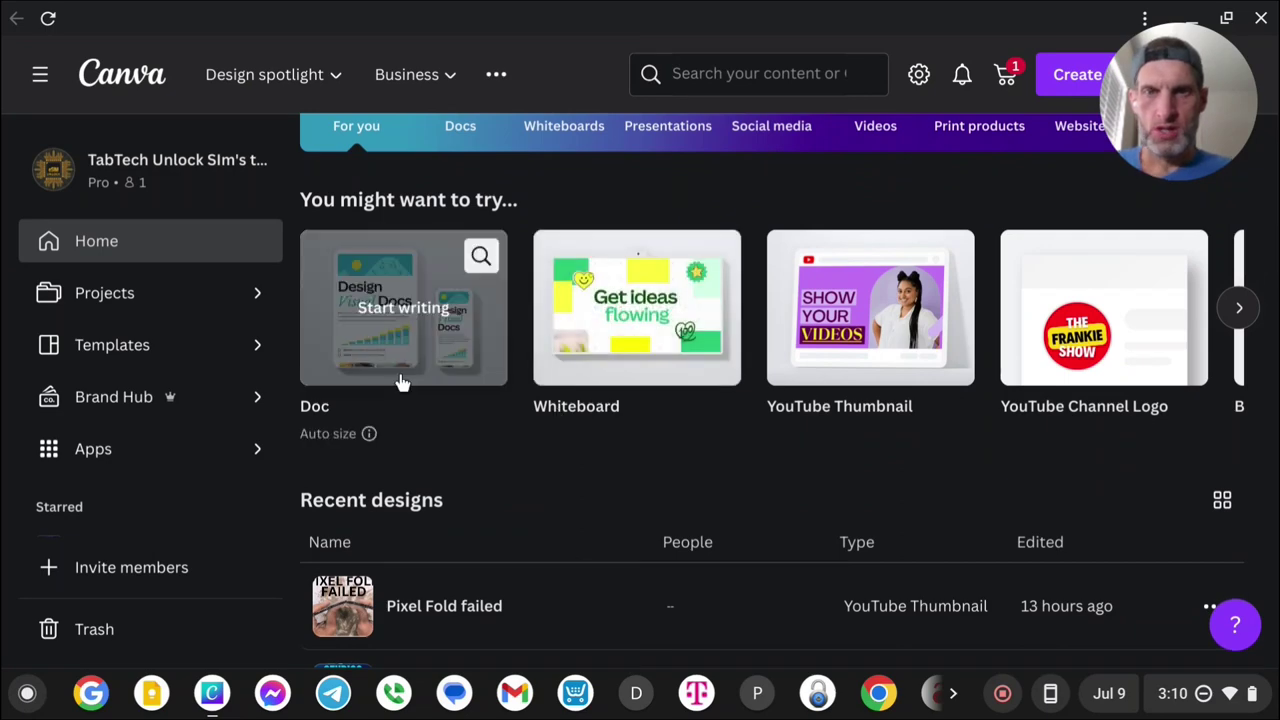
{"action": "scroll", "coordinate": [848, 349], "scroll_direction": "down", "scroll_amount": 2}
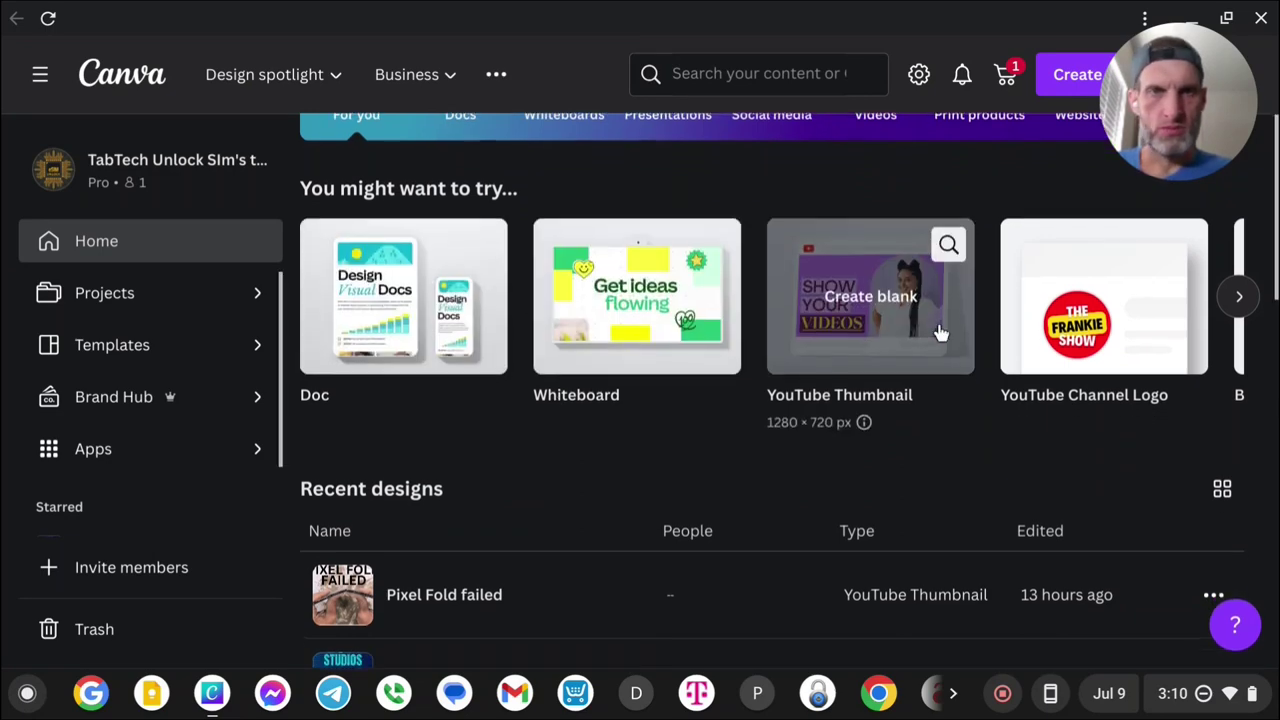
{"action": "scroll", "coordinate": [936, 328], "scroll_direction": "up", "scroll_amount": 5}
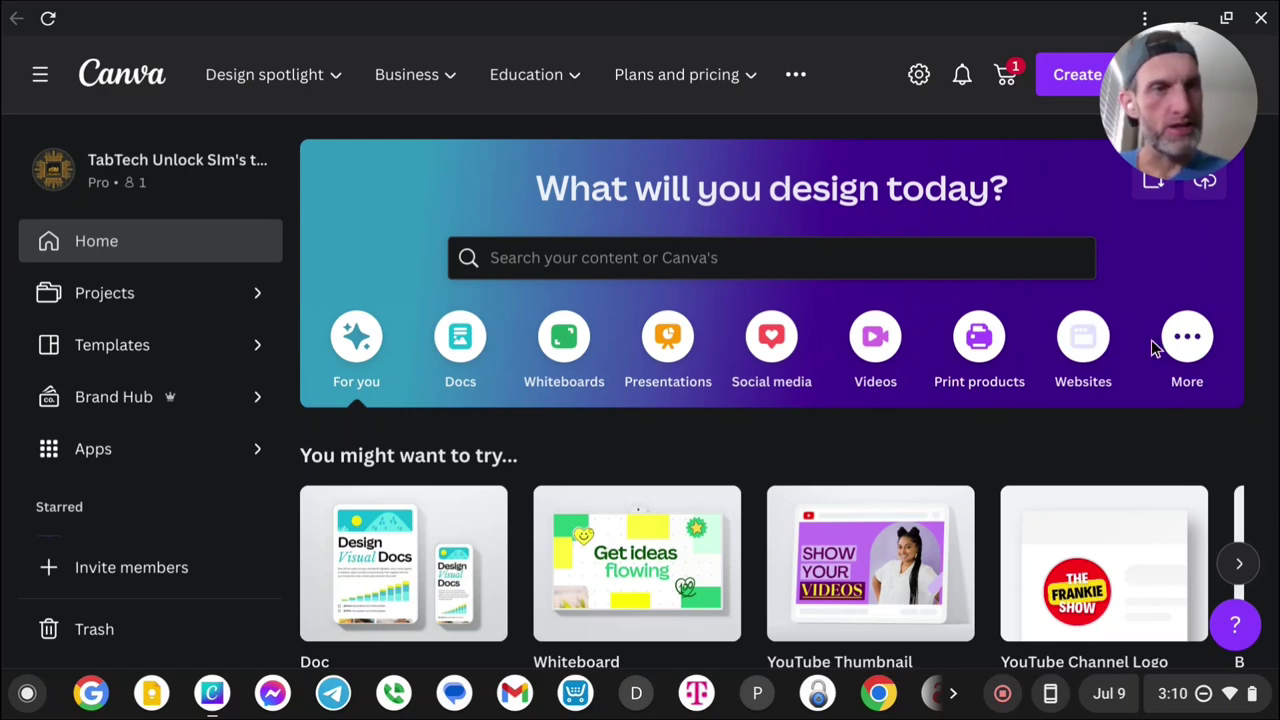
Show the additional design types and browse their templates, from infographics and photo collages down to book covers
{"action": "left_click", "coordinate": [1185, 340]}
{"action": "scroll", "coordinate": [843, 415], "scroll_direction": "down", "scroll_amount": 5}
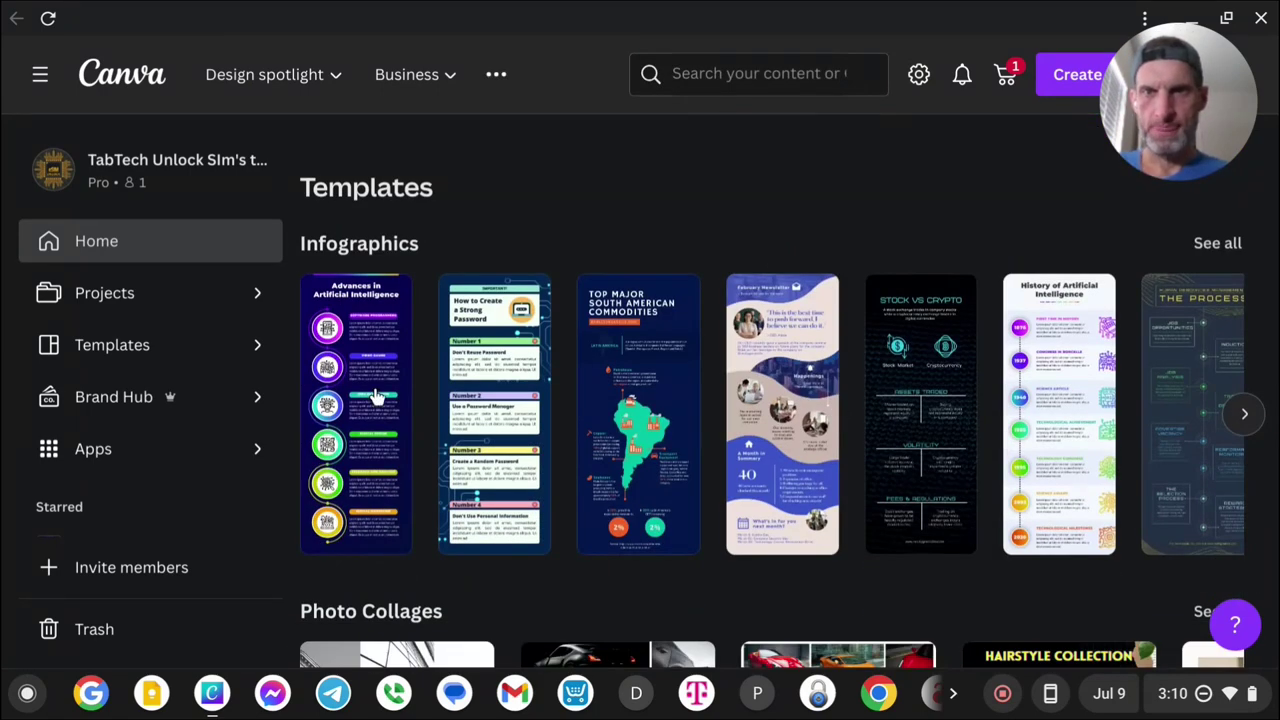
{"action": "scroll", "coordinate": [839, 452], "scroll_direction": "down", "scroll_amount": 1}
{"action": "scroll", "coordinate": [790, 440], "scroll_direction": "up", "scroll_amount": 3}
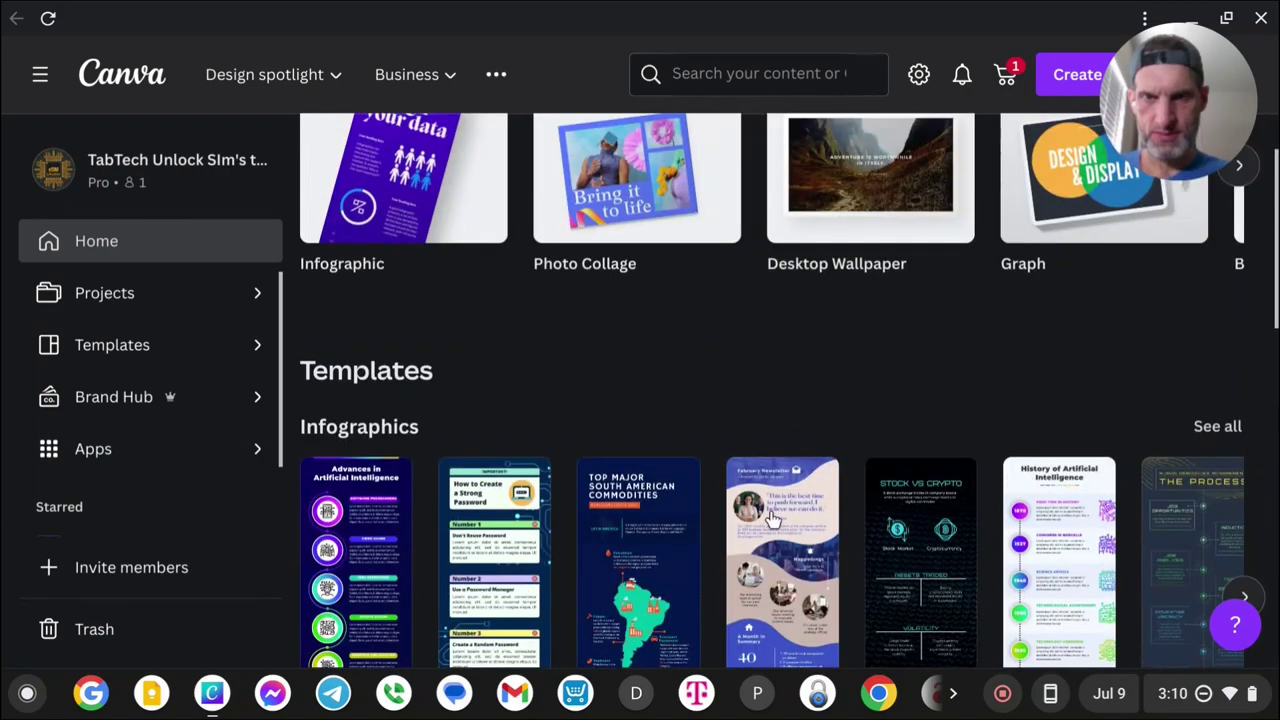
{"action": "scroll", "coordinate": [563, 466], "scroll_direction": "down", "scroll_amount": 1}
{"action": "scroll", "coordinate": [745, 562], "scroll_direction": "down", "scroll_amount": 1}
{"action": "scroll", "coordinate": [745, 562], "scroll_direction": "down", "scroll_amount": 6}
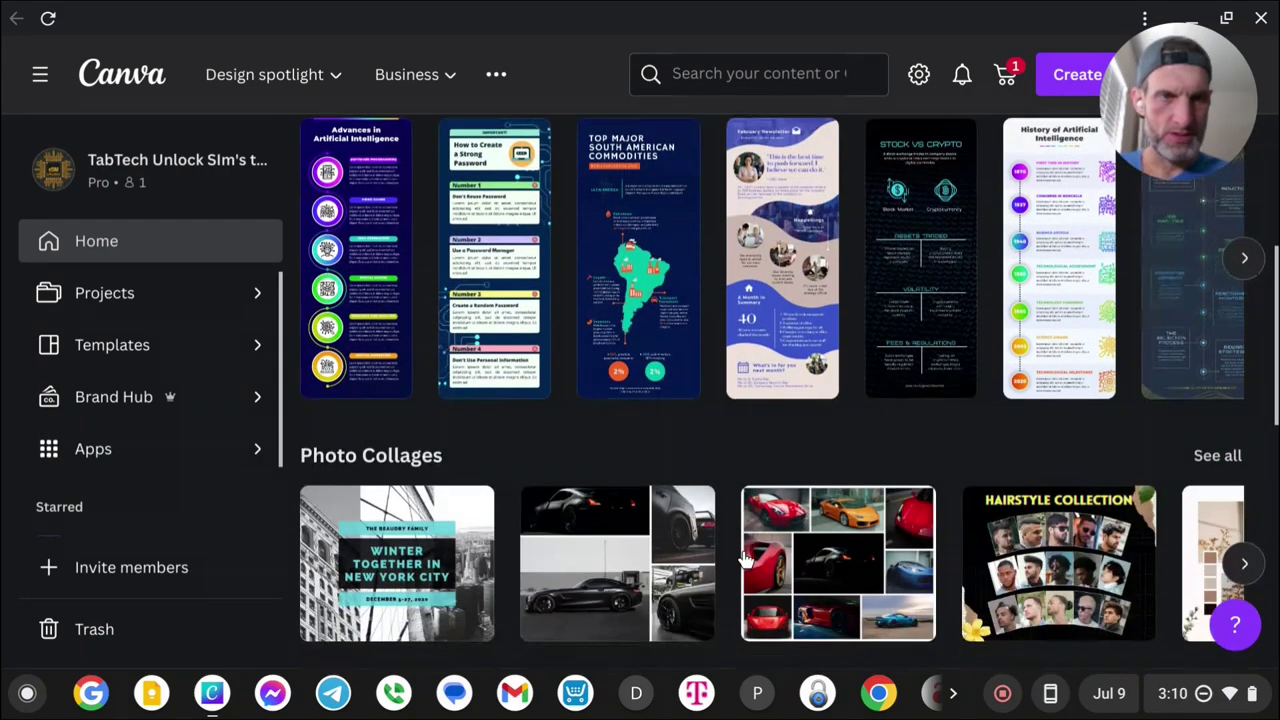
{"action": "scroll", "coordinate": [743, 560], "scroll_direction": "up", "scroll_amount": 1}
{"action": "scroll", "coordinate": [740, 558], "scroll_direction": "down", "scroll_amount": 1}
{"action": "scroll", "coordinate": [740, 558], "scroll_direction": "up", "scroll_amount": 1}
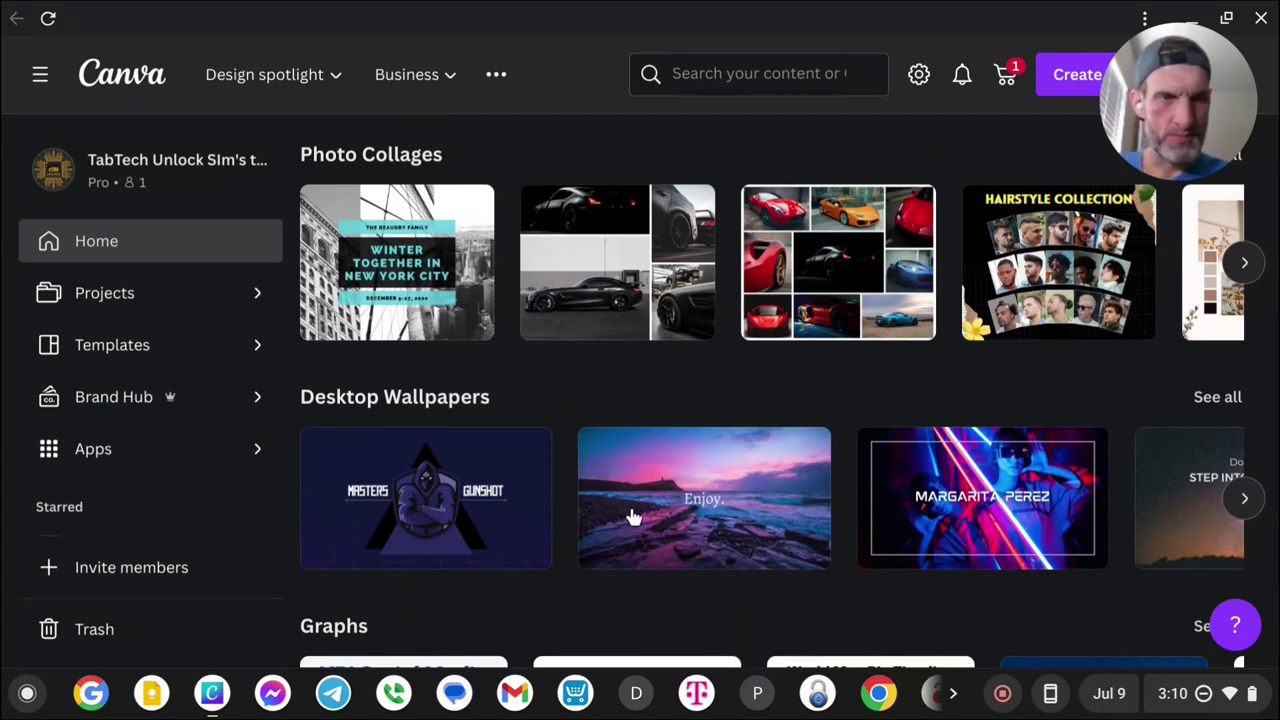
{"action": "scroll", "coordinate": [630, 510], "scroll_direction": "down", "scroll_amount": 4}
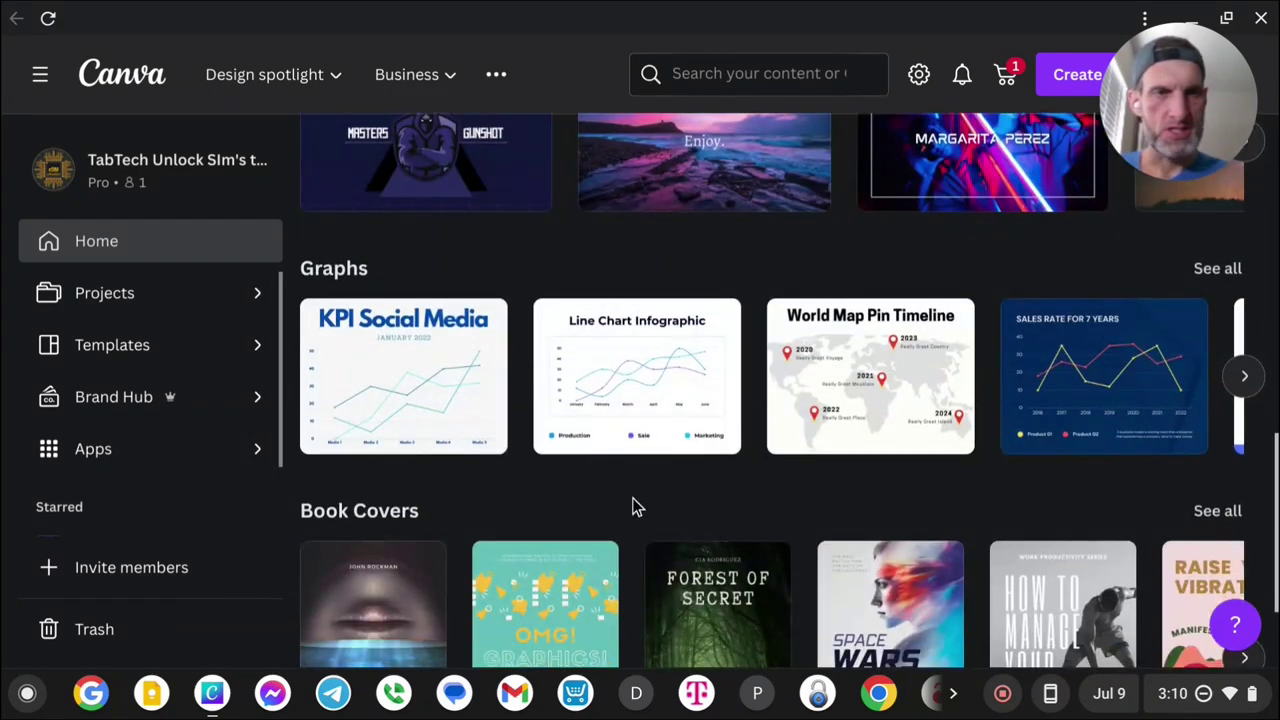
{"action": "scroll", "coordinate": [636, 510], "scroll_direction": "down", "scroll_amount": 1}
{"action": "scroll", "coordinate": [615, 485], "scroll_direction": "down", "scroll_amount": 1}
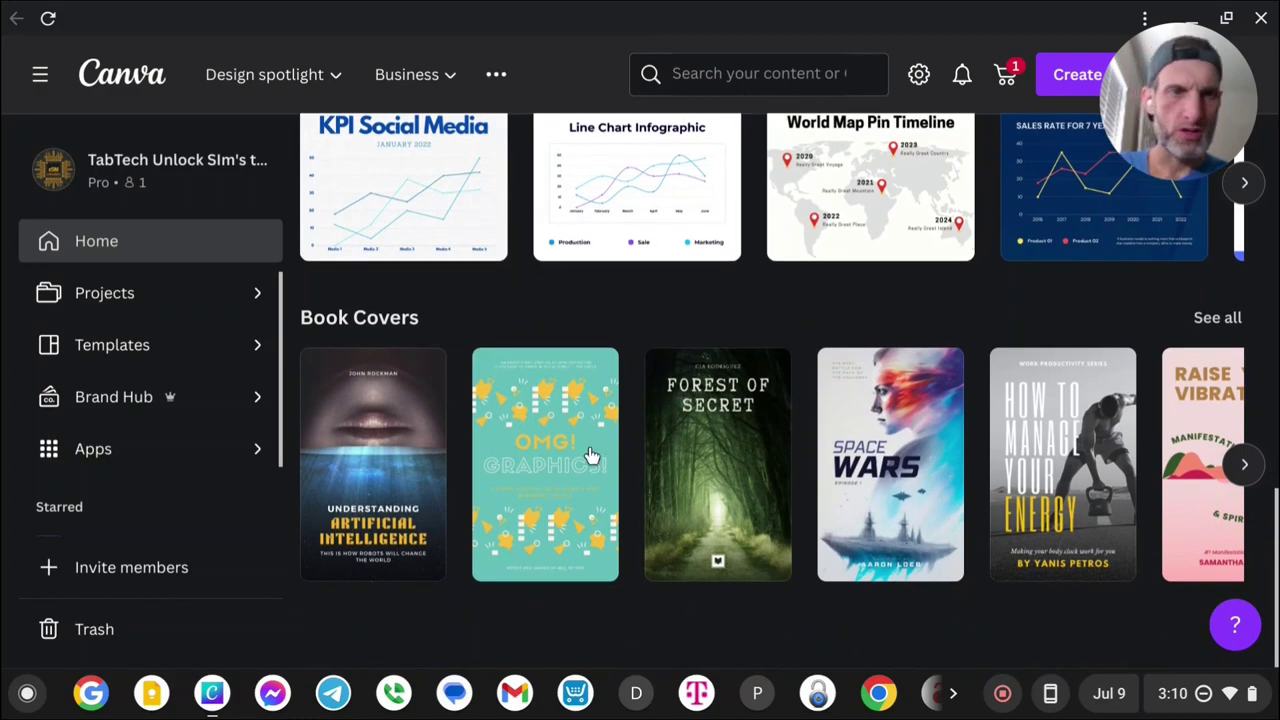
{"action": "scroll", "coordinate": [800, 414], "scroll_direction": "up", "scroll_amount": 7}
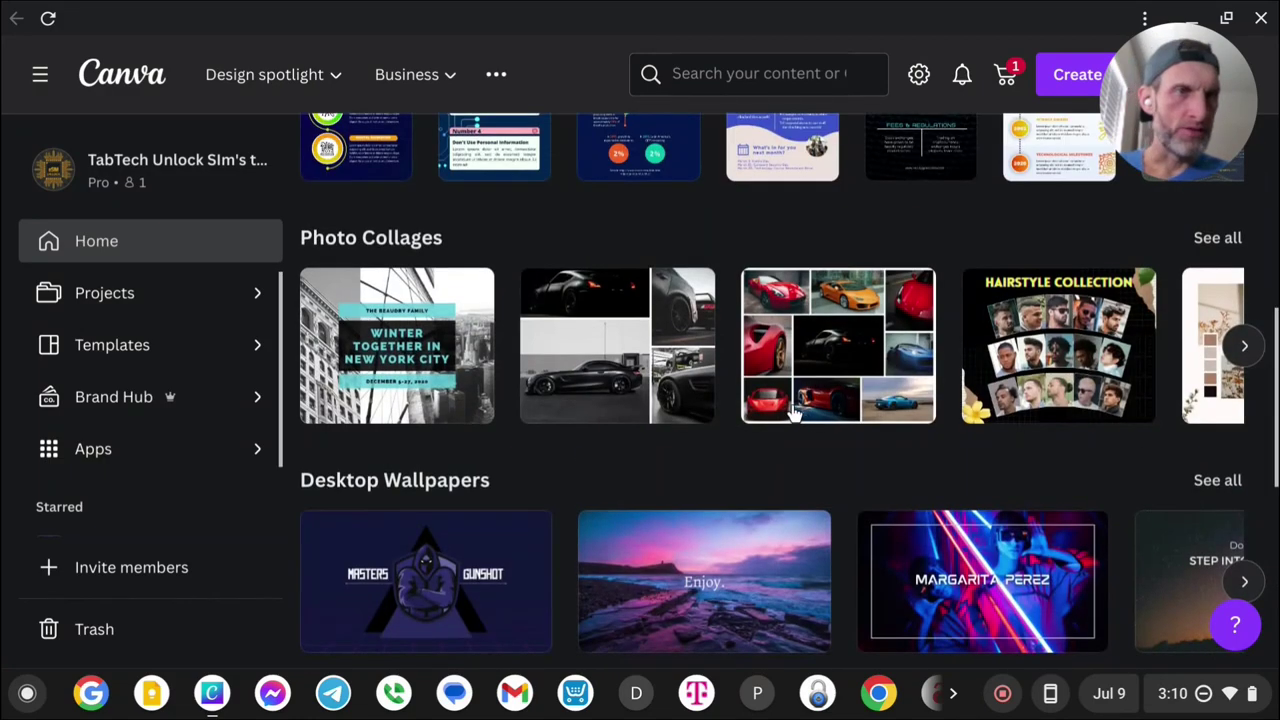
{"action": "scroll", "coordinate": [798, 410], "scroll_direction": "up", "scroll_amount": 9}
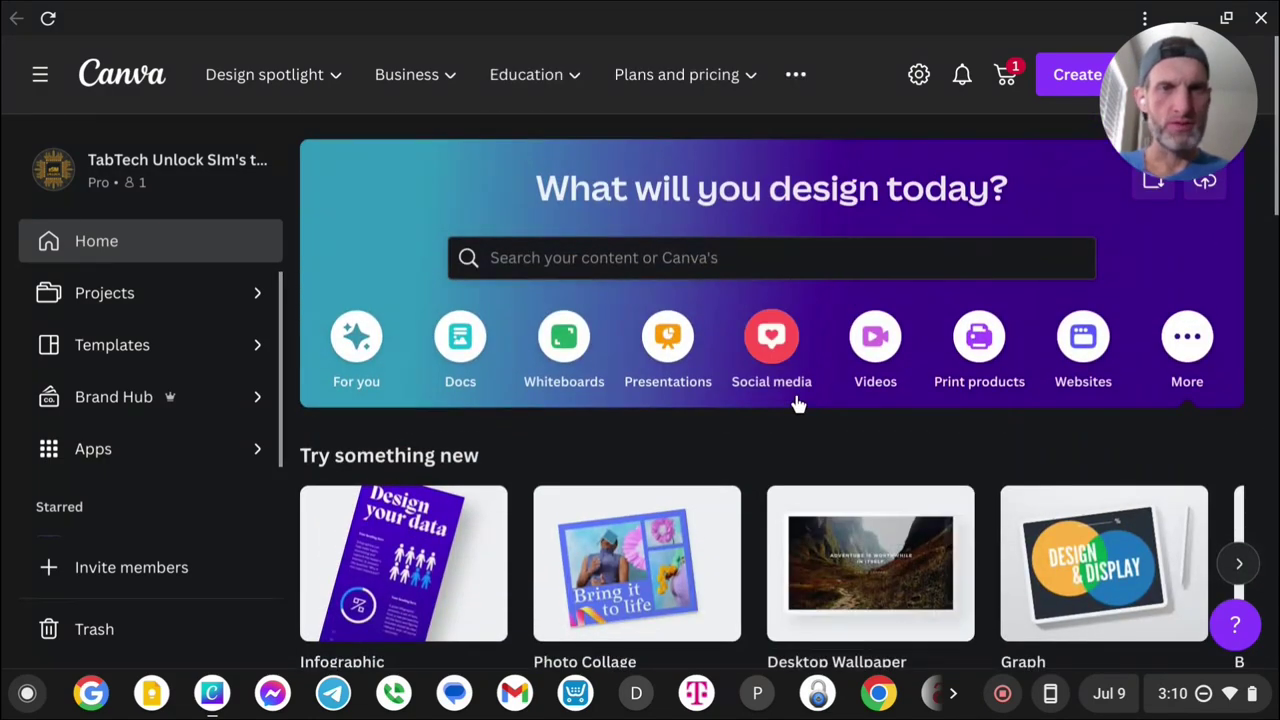
Open the print products category and go through the popular and marketing items to the Gifts row
{"action": "left_click", "coordinate": [975, 340]}
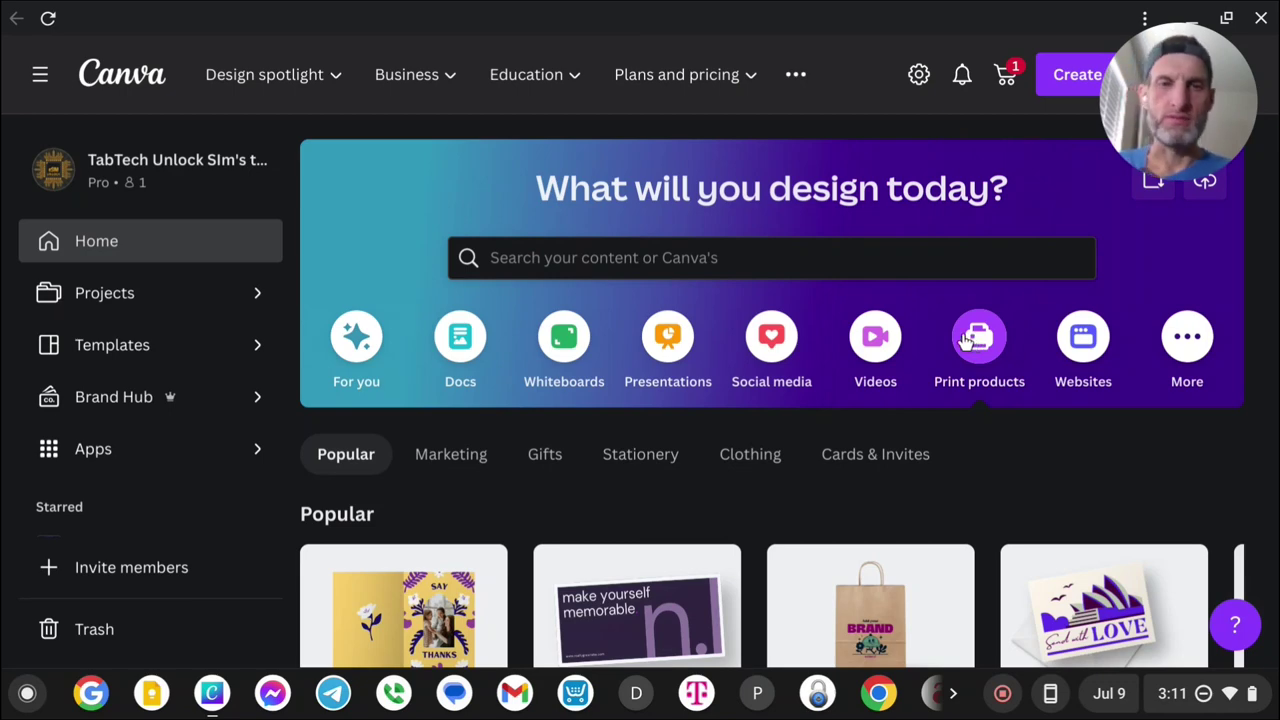
{"action": "scroll", "coordinate": [957, 354], "scroll_direction": "down", "scroll_amount": 1}
{"action": "scroll", "coordinate": [850, 520], "scroll_direction": "down", "scroll_amount": 1}
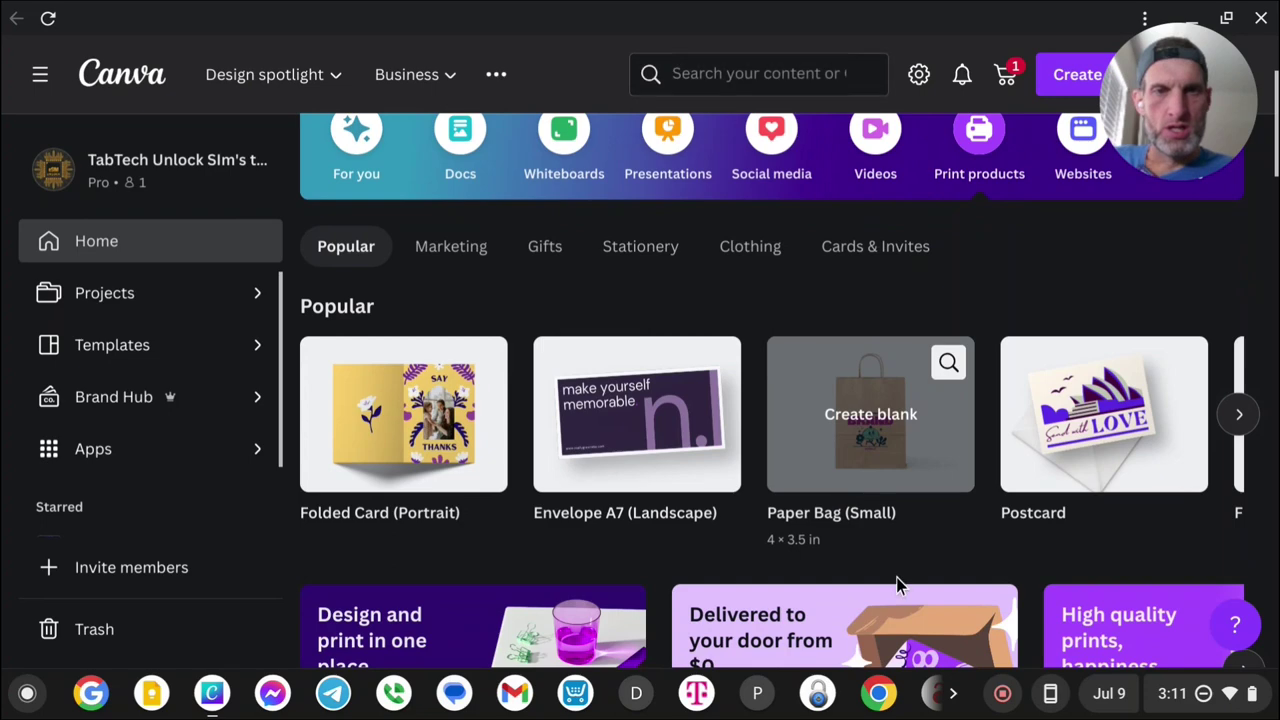
{"action": "scroll", "coordinate": [863, 521], "scroll_direction": "down", "scroll_amount": 4}
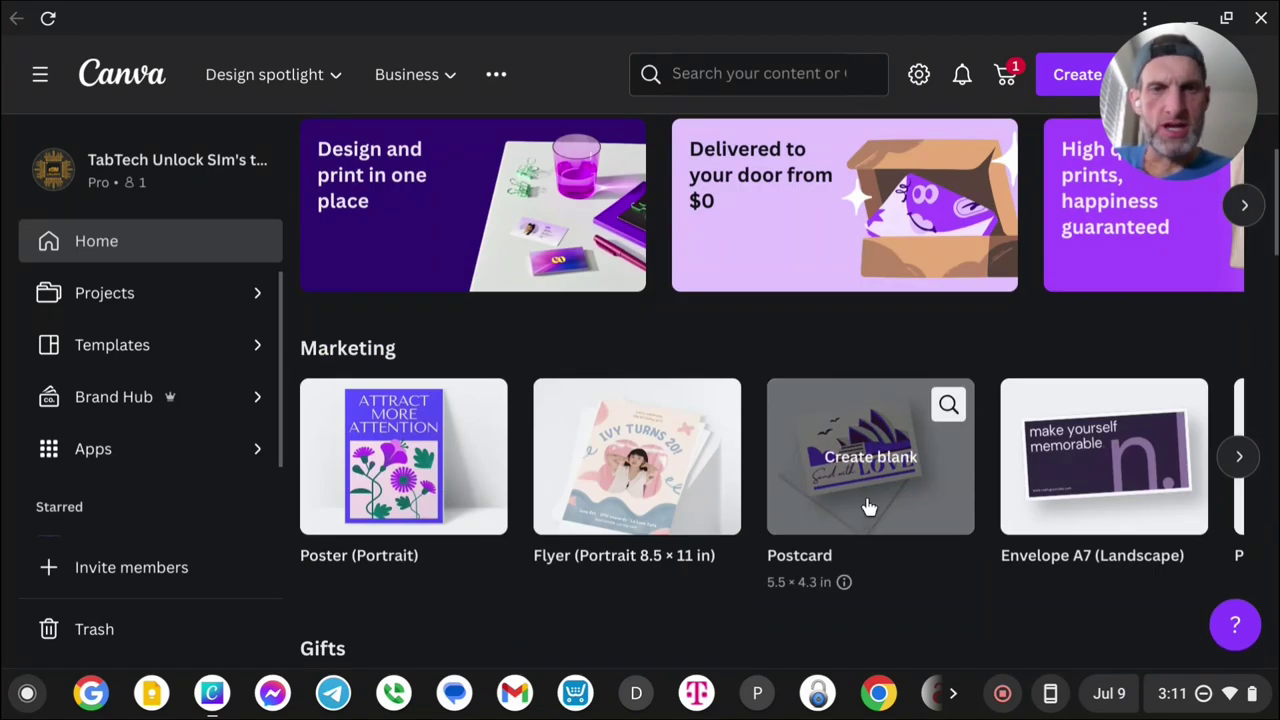
{"action": "scroll", "coordinate": [868, 500], "scroll_direction": "down", "scroll_amount": 2}
{"action": "scroll", "coordinate": [874, 485], "scroll_direction": "down", "scroll_amount": 1}
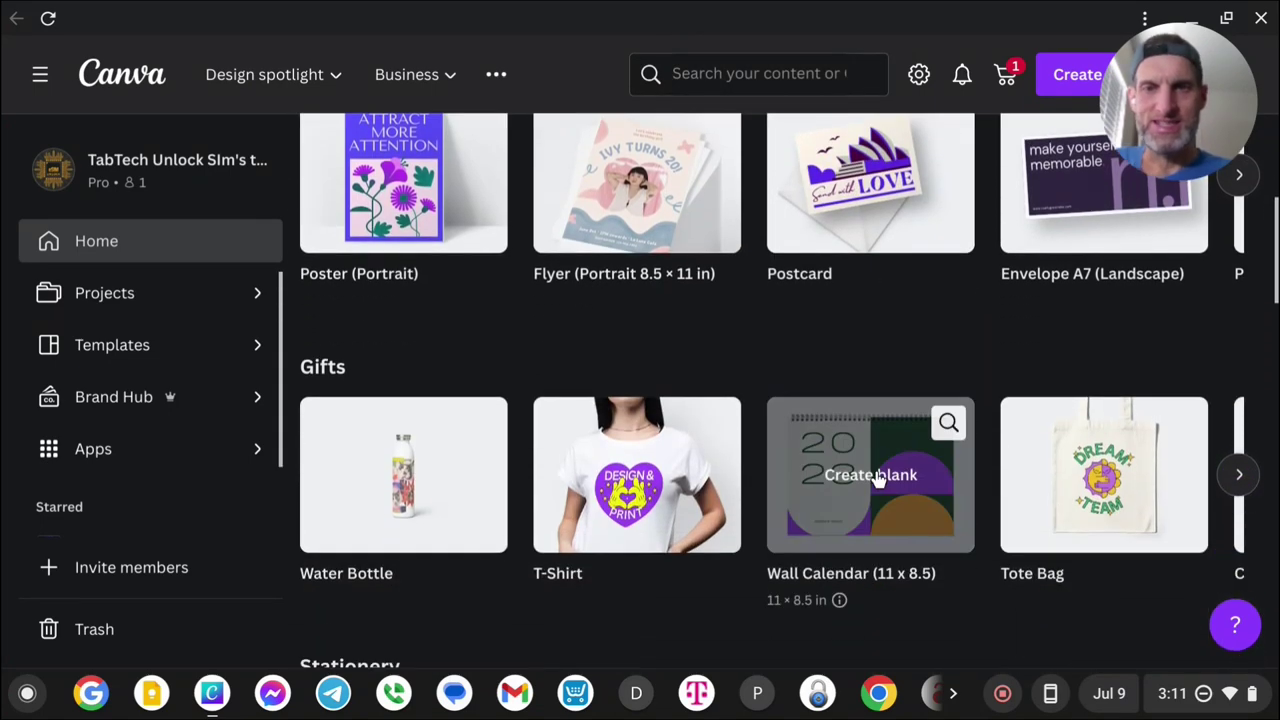
{"action": "scroll", "coordinate": [870, 478], "scroll_direction": "down", "scroll_amount": 1}
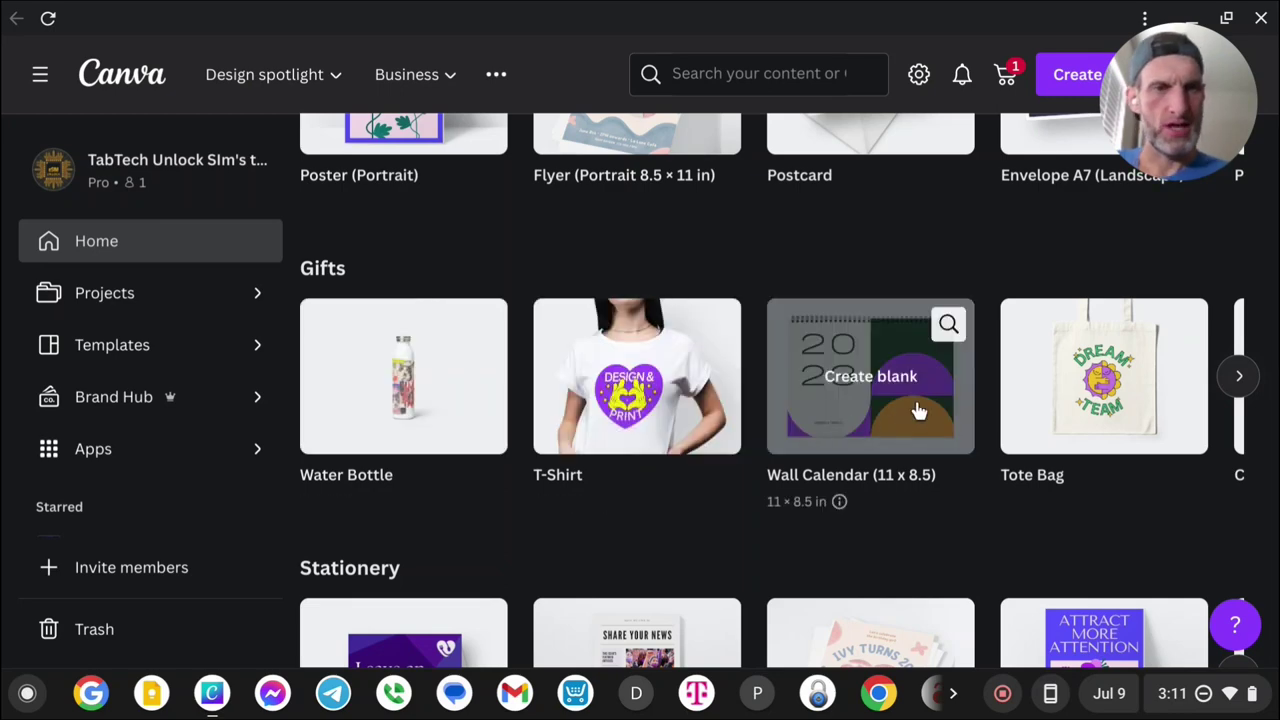
Look through the whole row of printable gift products up to the sketchbook
{"action": "left_click", "coordinate": [1239, 376]}
{"action": "left_click", "coordinate": [1239, 376]}
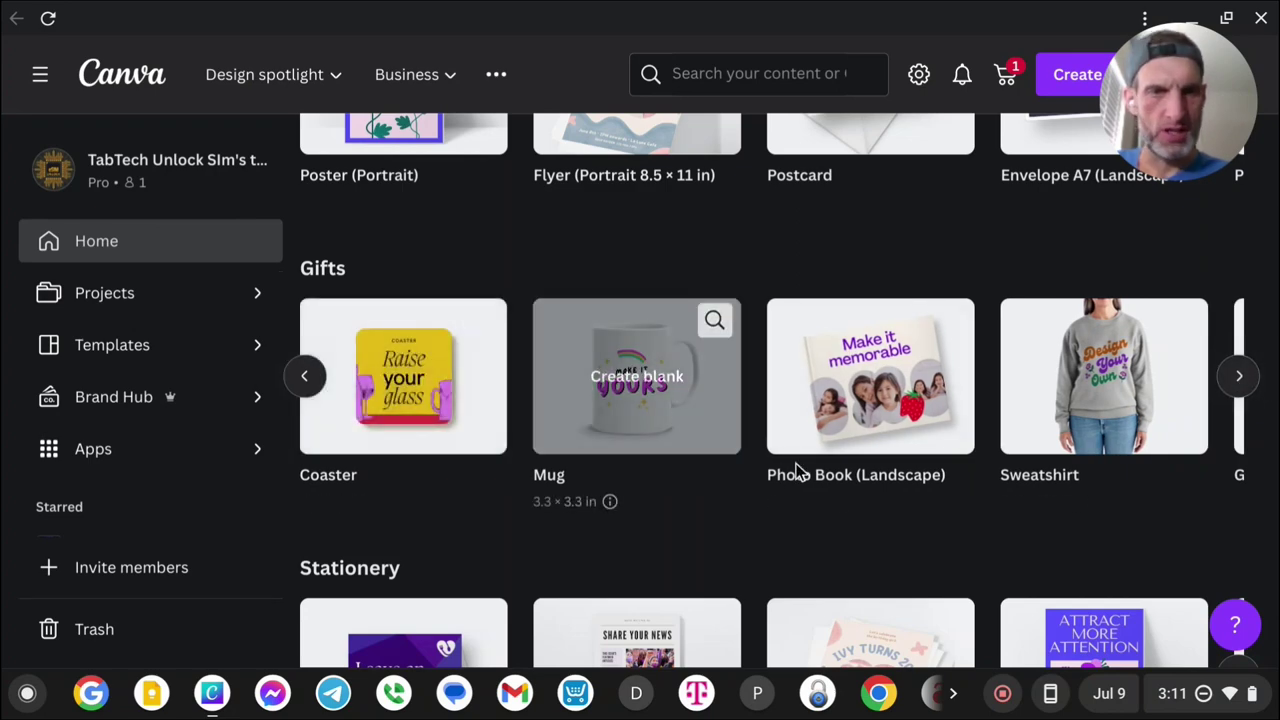
{"action": "left_click", "coordinate": [1233, 378]}
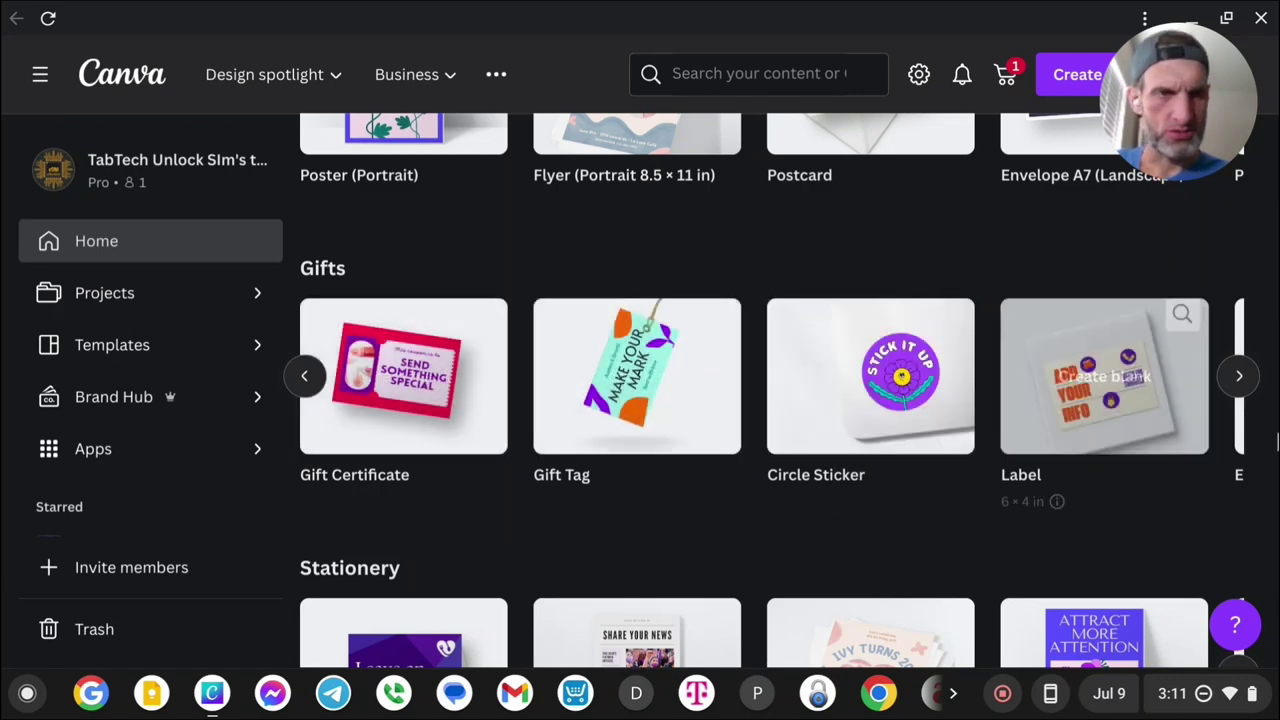
{"action": "left_click", "coordinate": [1237, 376]}
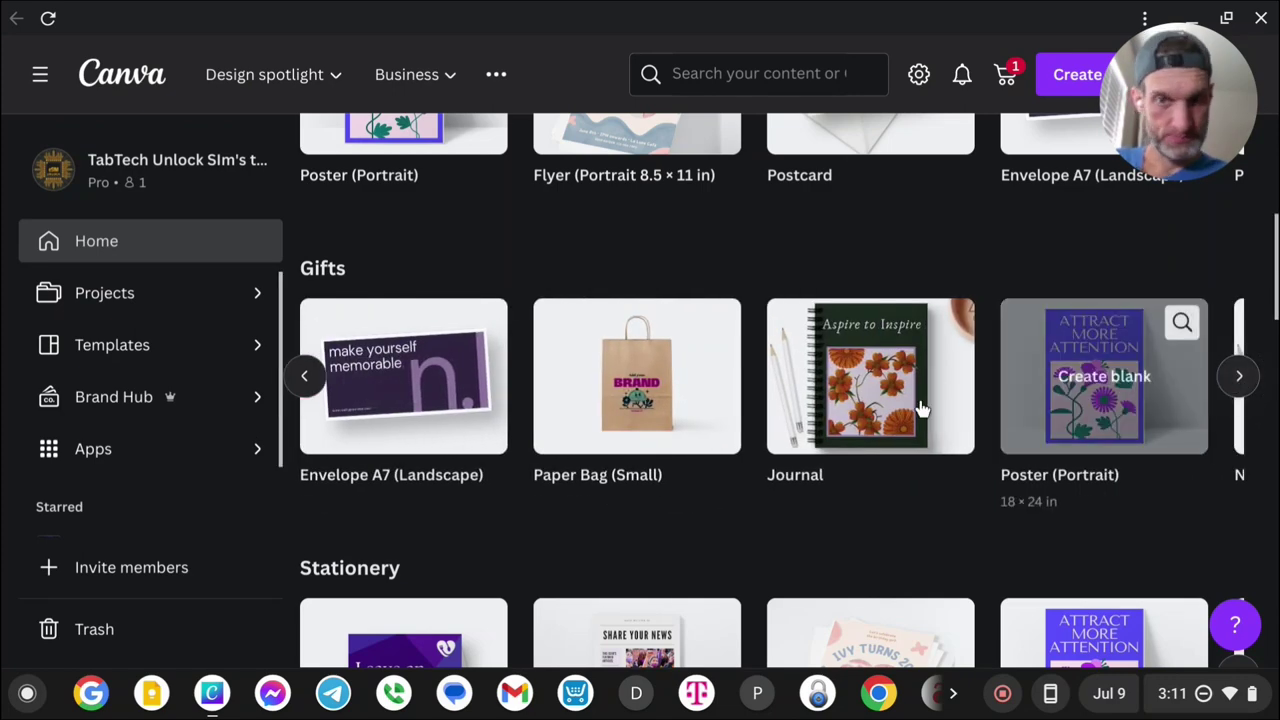
{"action": "left_click", "coordinate": [1240, 378]}
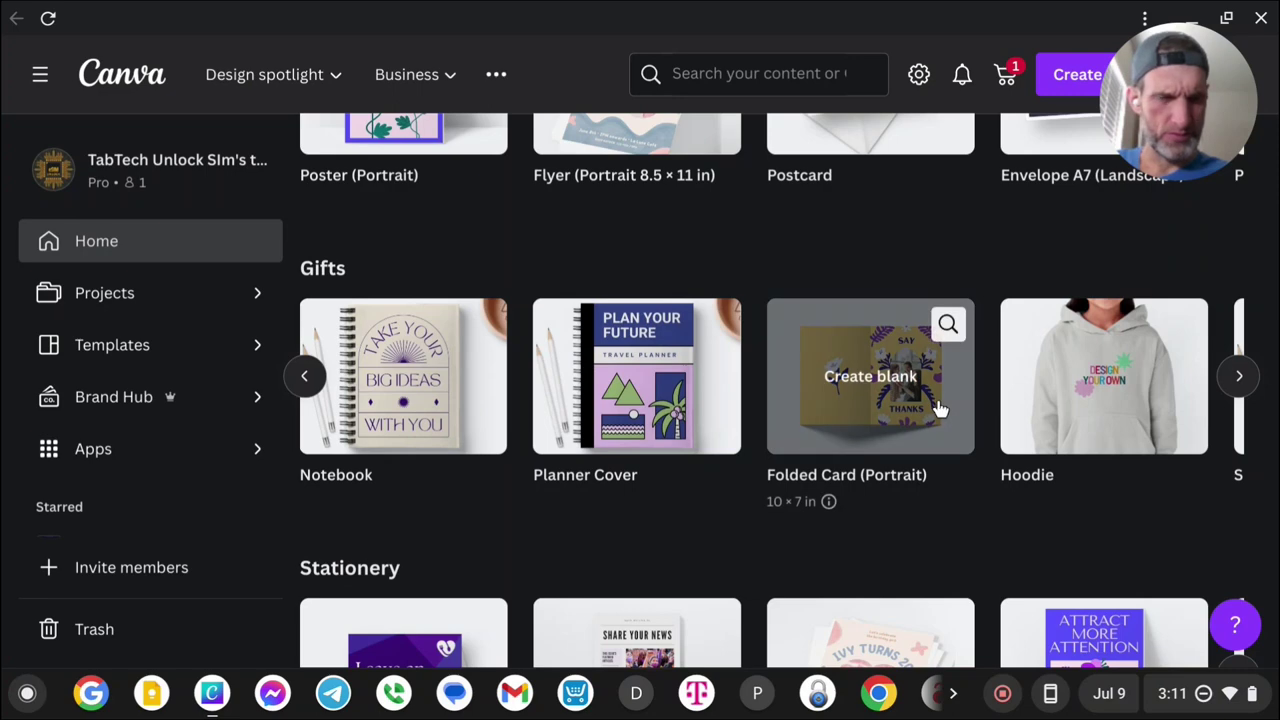
{"action": "left_click", "coordinate": [1240, 377]}
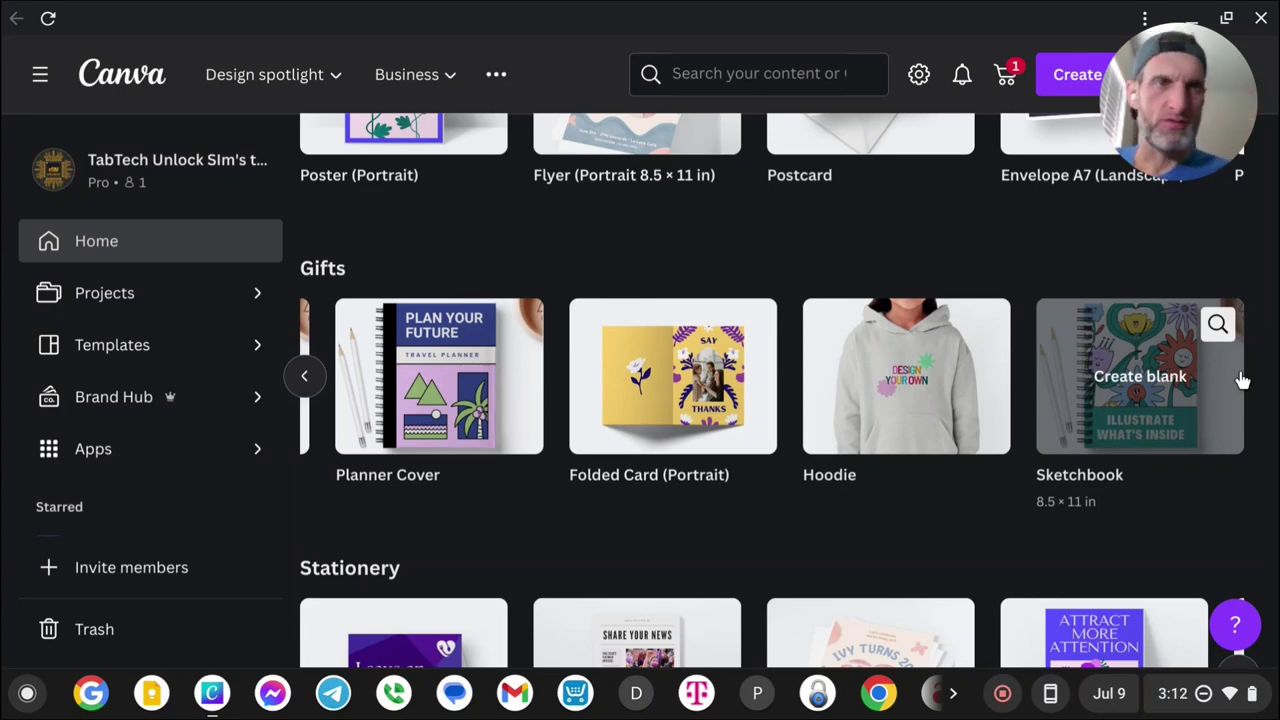
Return to the start of the Gifts row and create a blank T-Shirt design
{"action": "left_click", "coordinate": [306, 377]}
{"action": "left_click", "coordinate": [306, 377]}
{"action": "left_click", "coordinate": [306, 377]}
{"action": "left_click", "coordinate": [306, 377]}
{"action": "left_click", "coordinate": [306, 377]}
{"action": "left_click", "coordinate": [306, 377]}
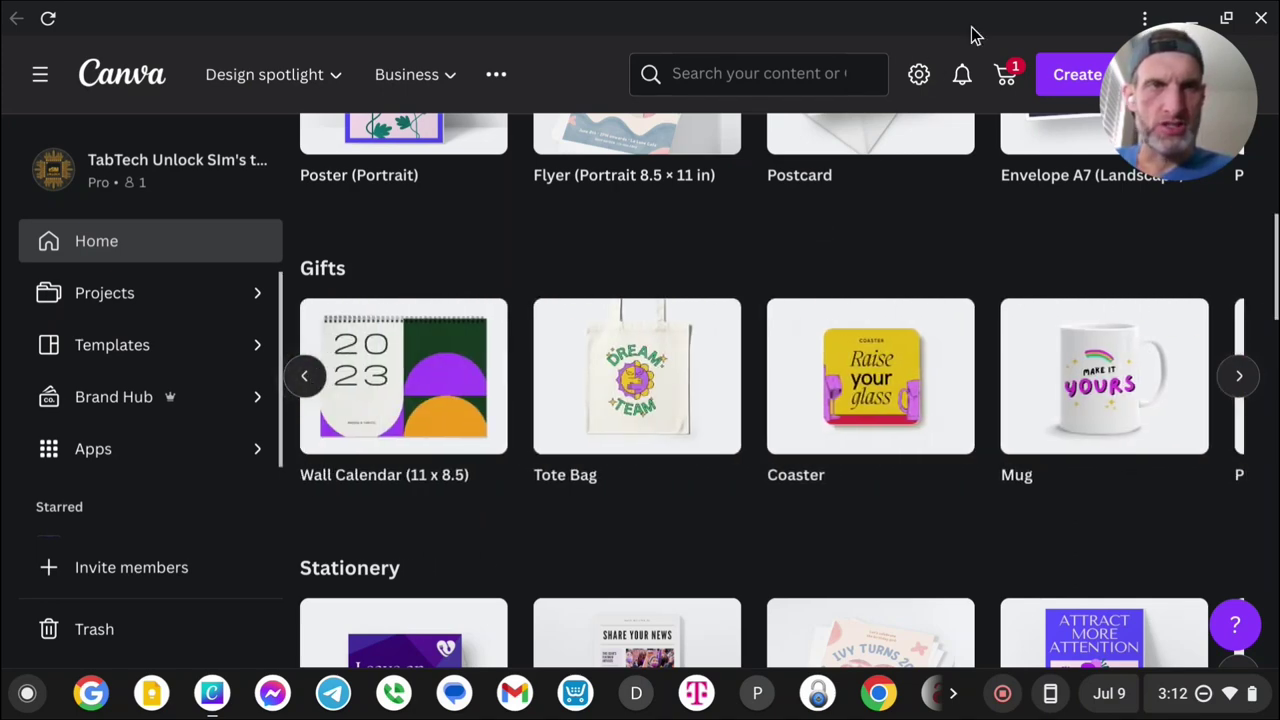
{"action": "left_click", "coordinate": [306, 377]}
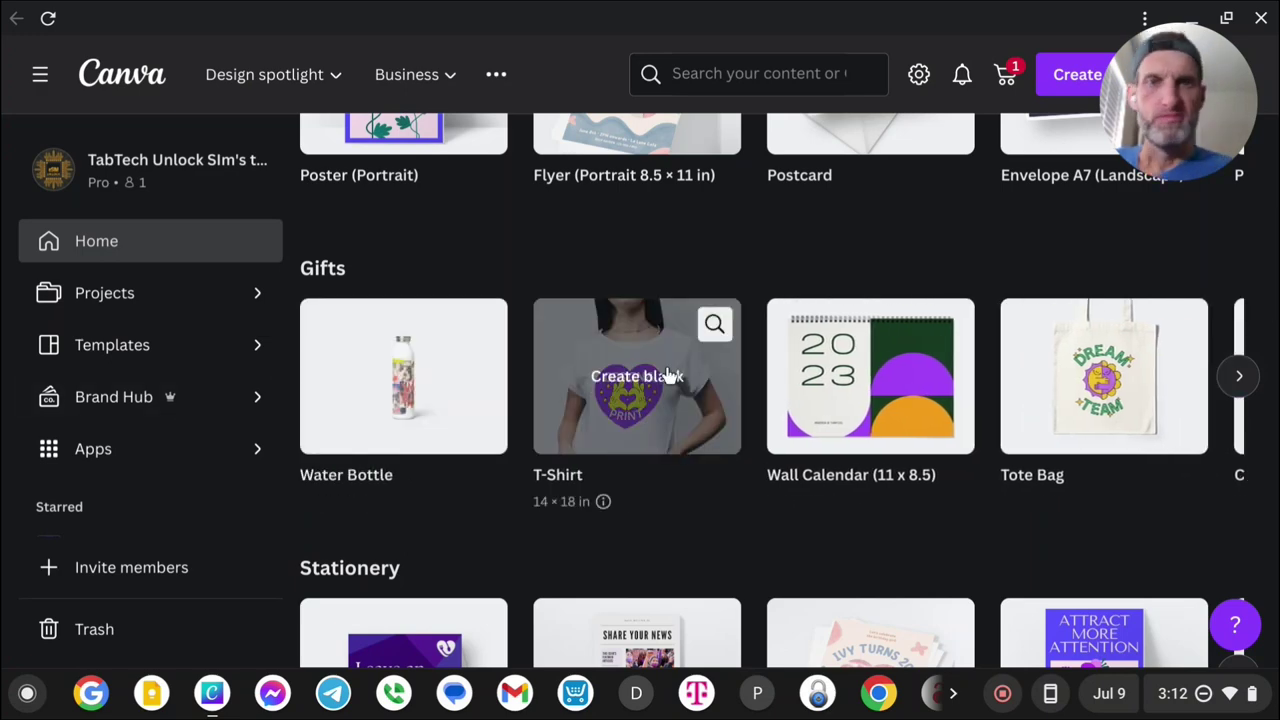
{"action": "left_click", "coordinate": [640, 376]}
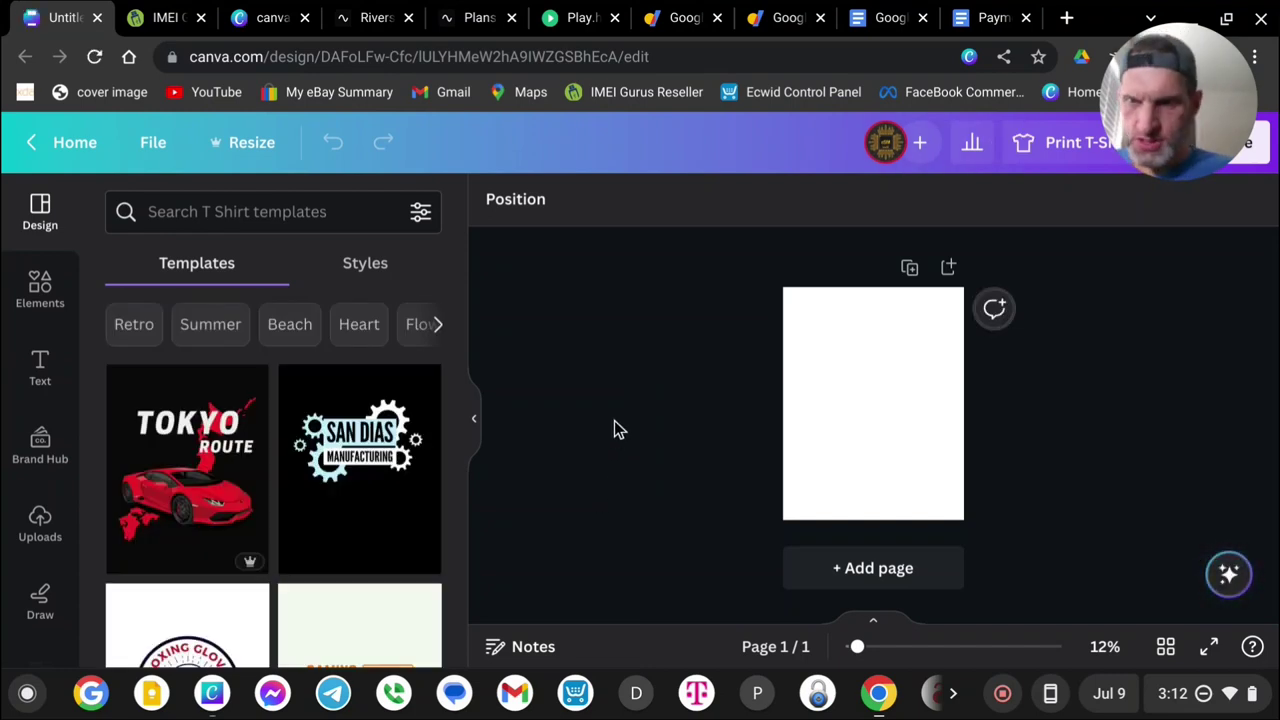
Browse the T-shirt templates offered for the blank design
{"action": "scroll", "coordinate": [188, 530], "scroll_direction": "down", "scroll_amount": 8}
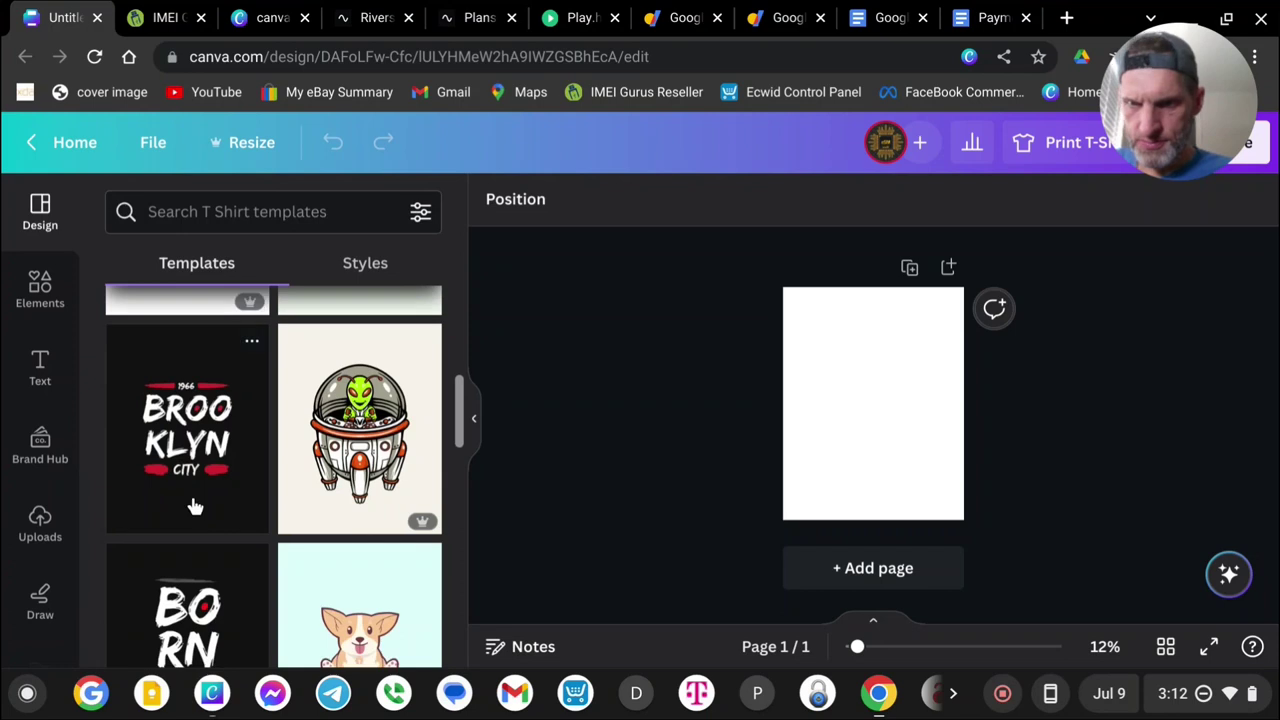
{"action": "scroll", "coordinate": [196, 503], "scroll_direction": "down", "scroll_amount": 3}
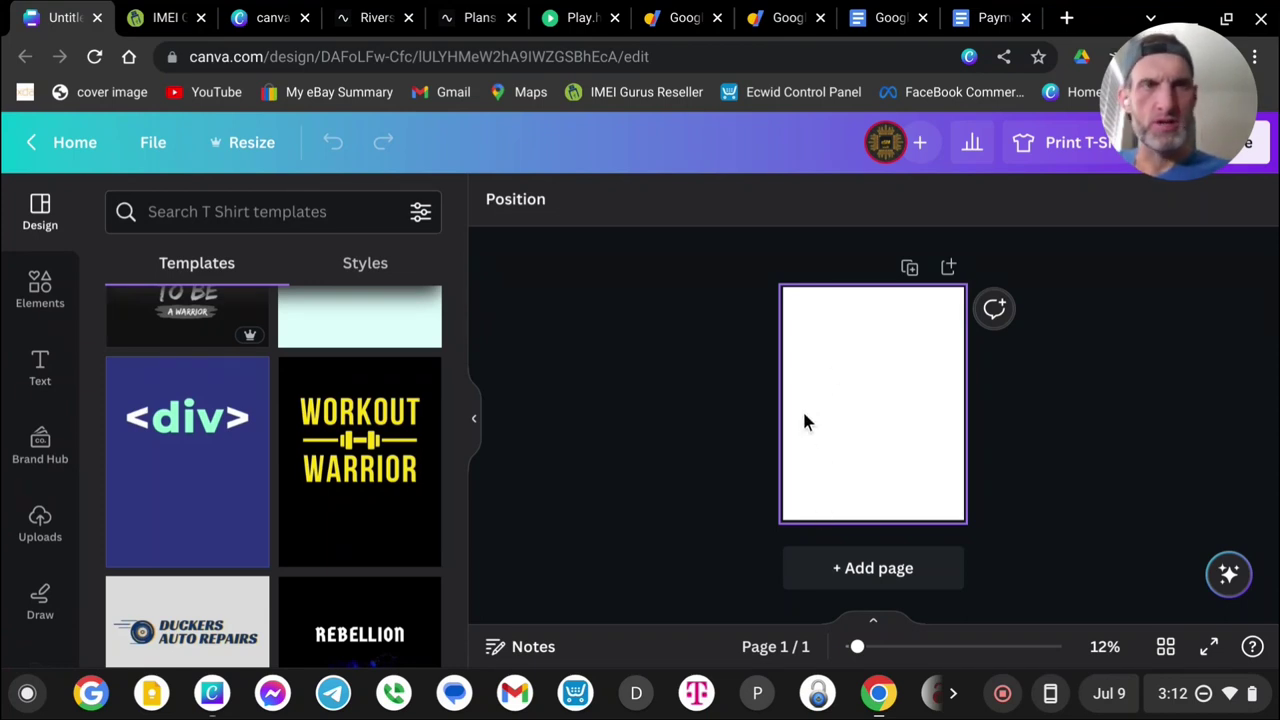
{"action": "scroll", "coordinate": [323, 432], "scroll_direction": "down", "scroll_amount": 4}
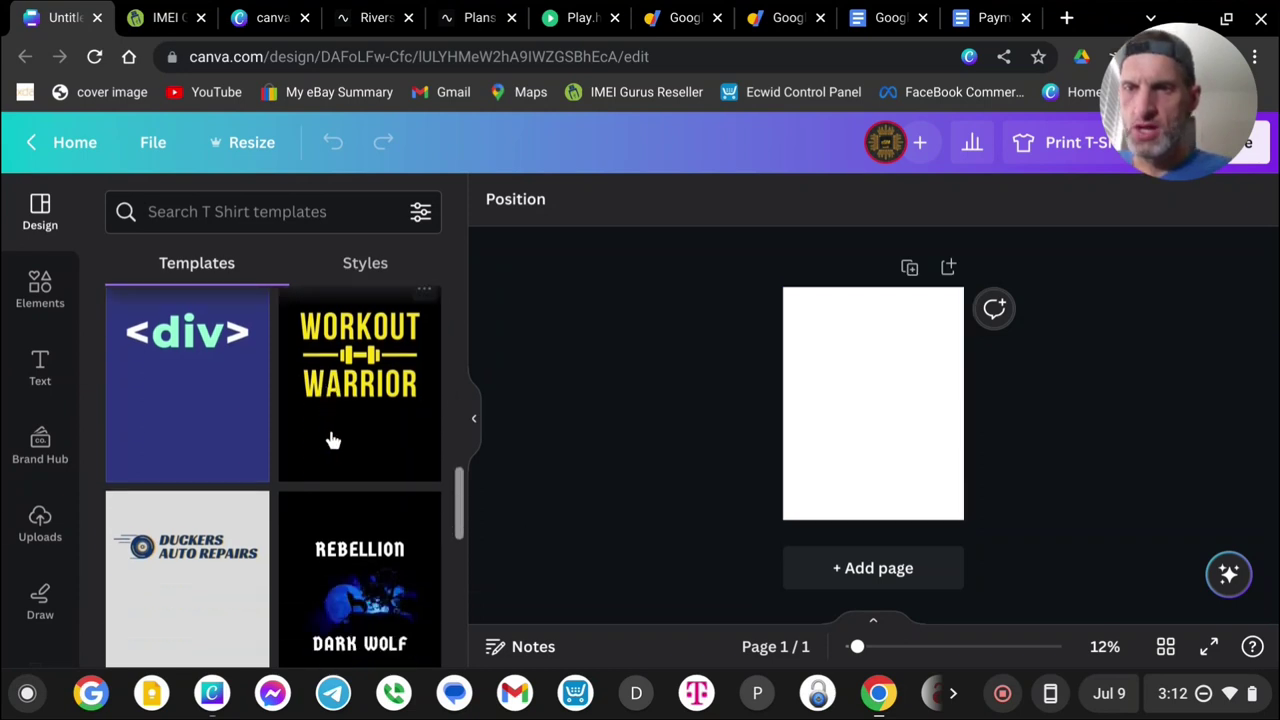
{"action": "scroll", "coordinate": [320, 433], "scroll_direction": "down", "scroll_amount": 5}
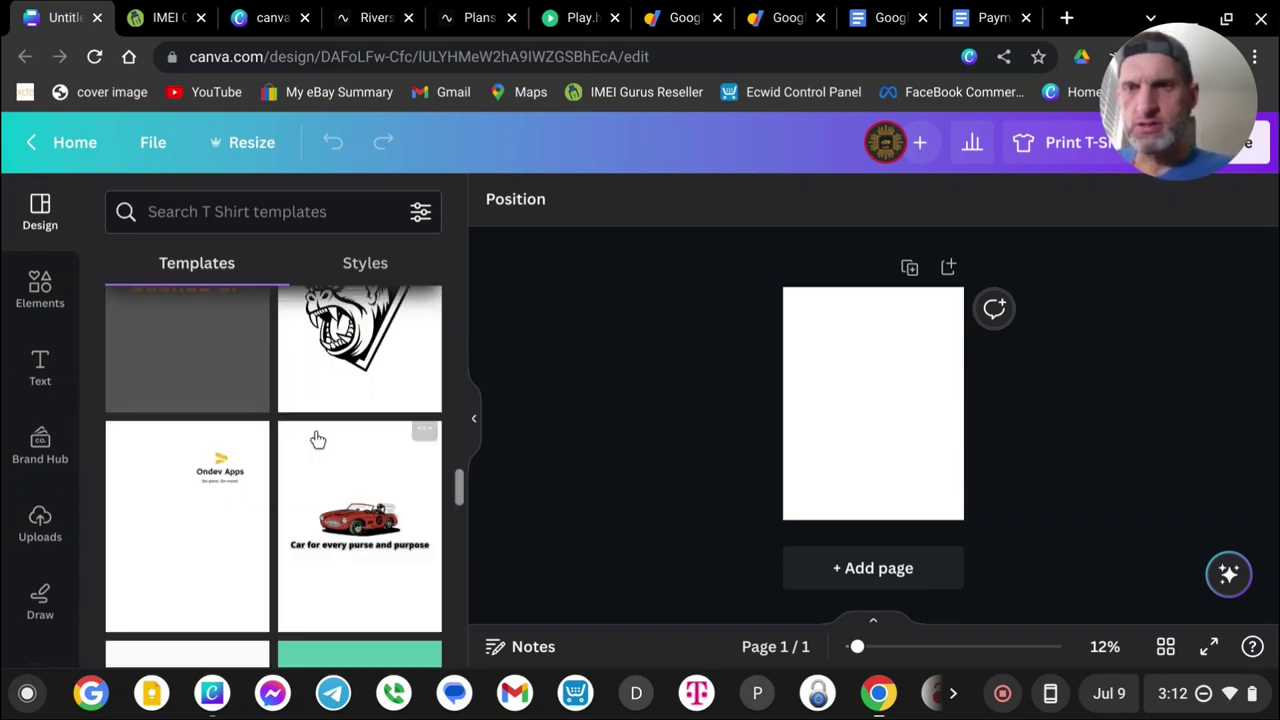
{"action": "scroll", "coordinate": [318, 432], "scroll_direction": "down", "scroll_amount": 3}
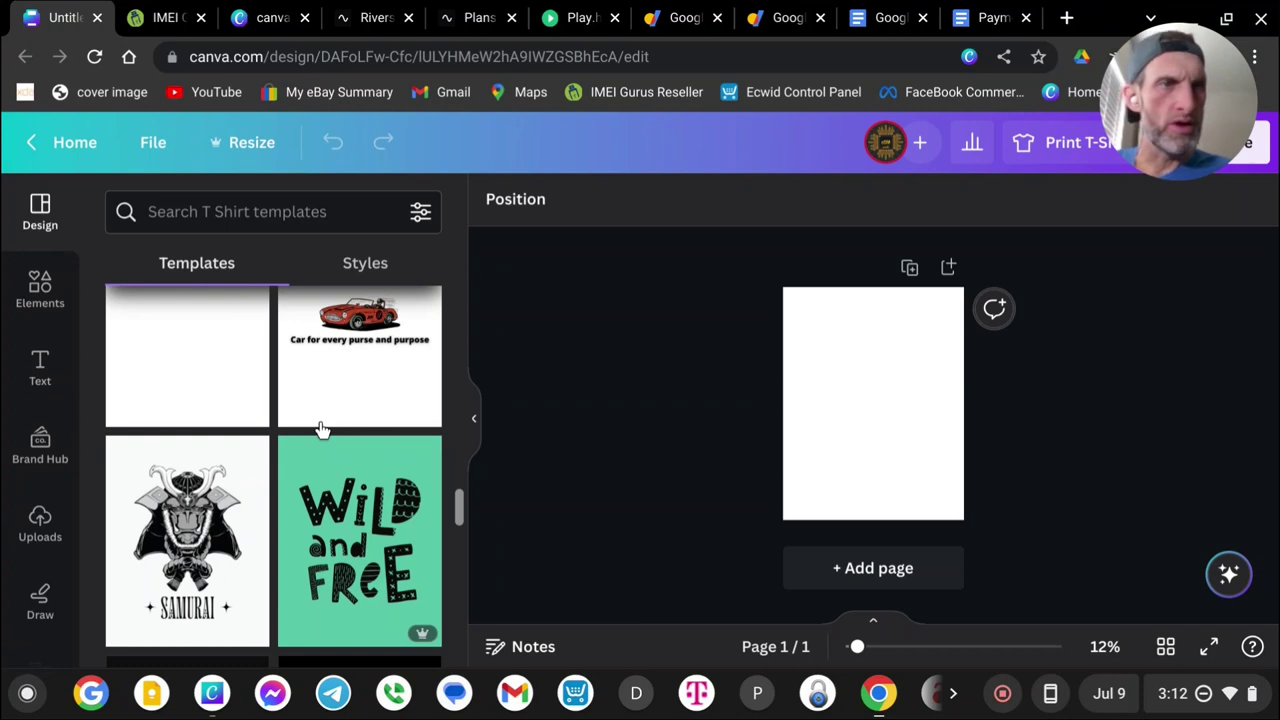
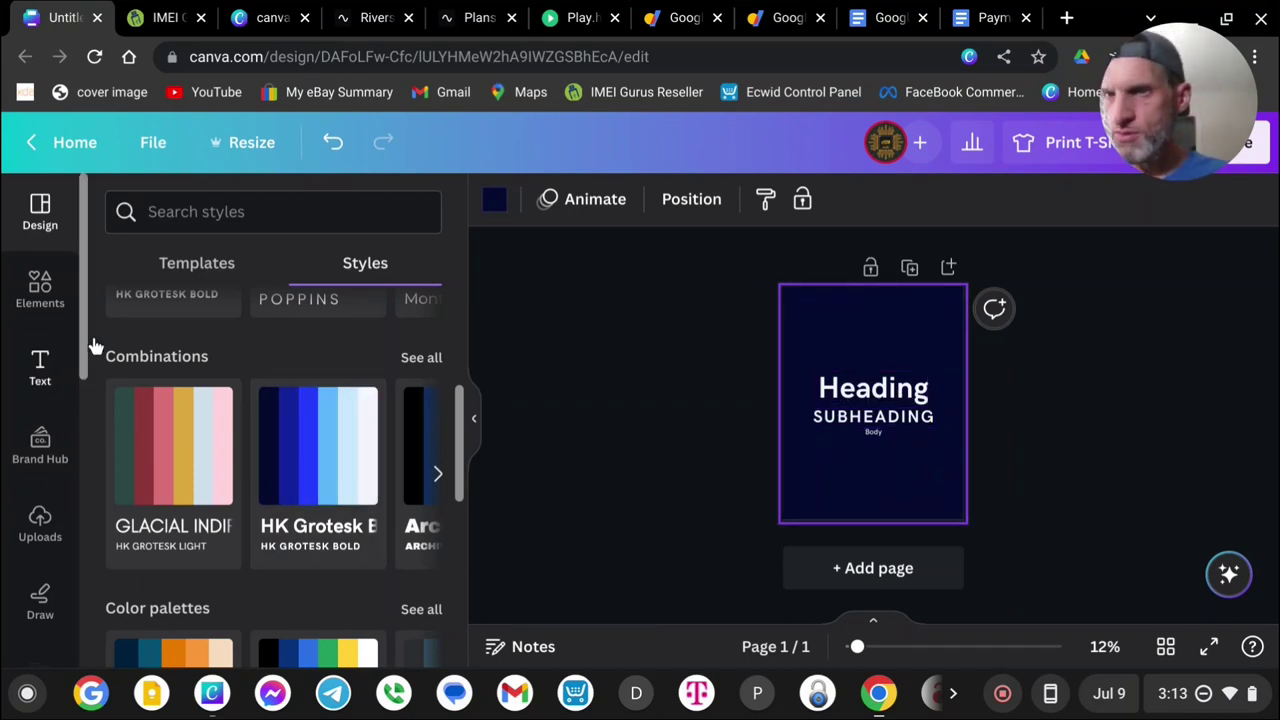
Browse the T-shirt templates and replace the current page with the blue and white gears "San Dias Manufacturing" template
{"action": "left_click", "coordinate": [198, 264]}
{"action": "scroll", "coordinate": [215, 470], "scroll_direction": "down", "scroll_amount": 5}
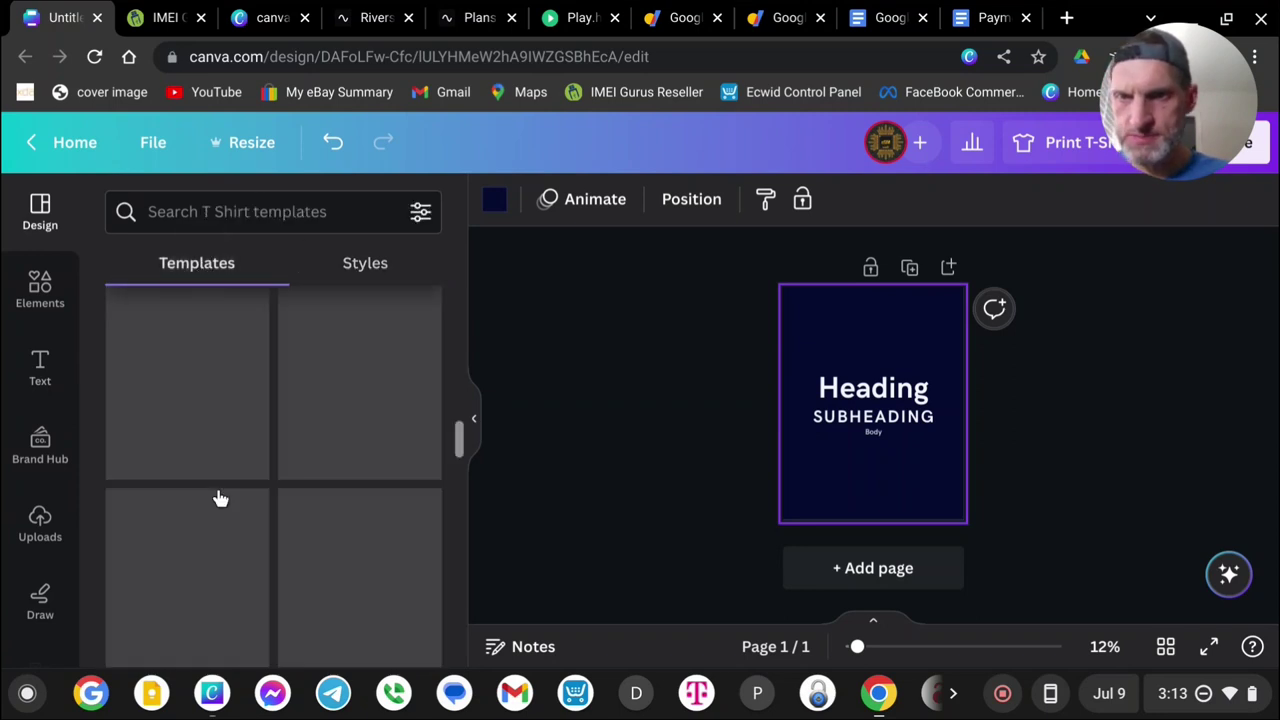
{"action": "scroll", "coordinate": [230, 465], "scroll_direction": "up", "scroll_amount": 5}
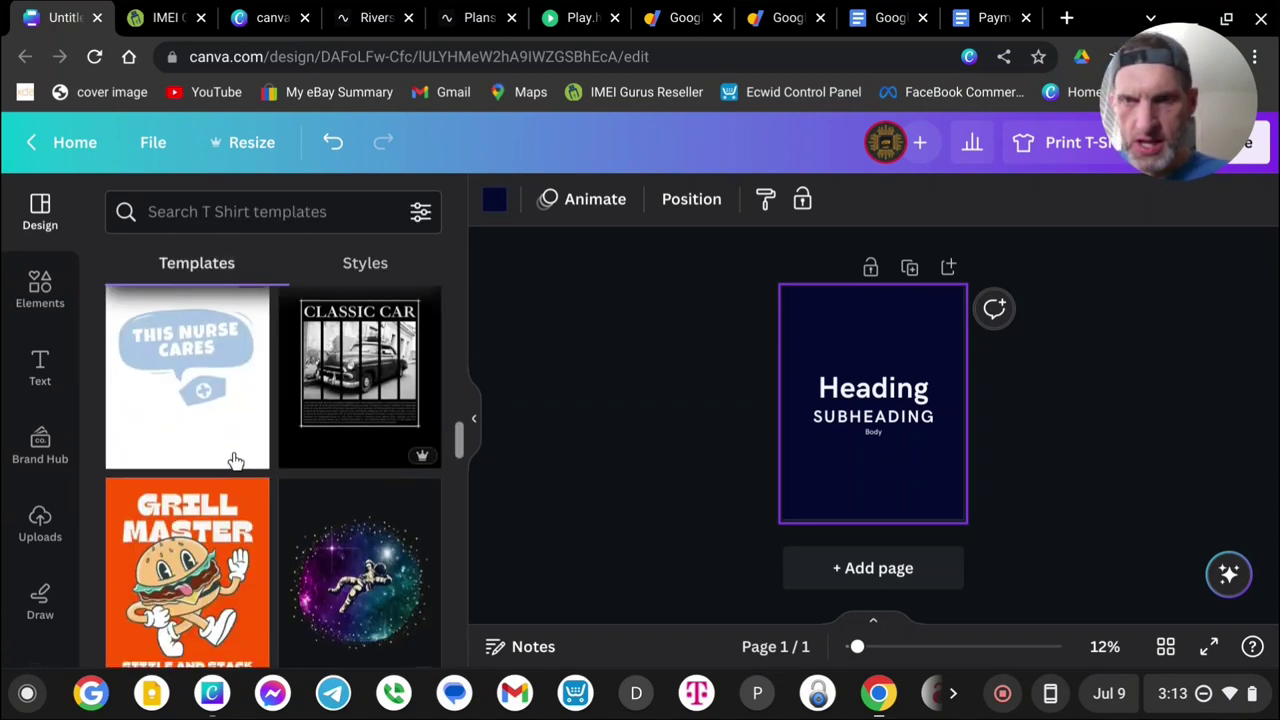
{"action": "scroll", "coordinate": [235, 453], "scroll_direction": "up", "scroll_amount": 2}
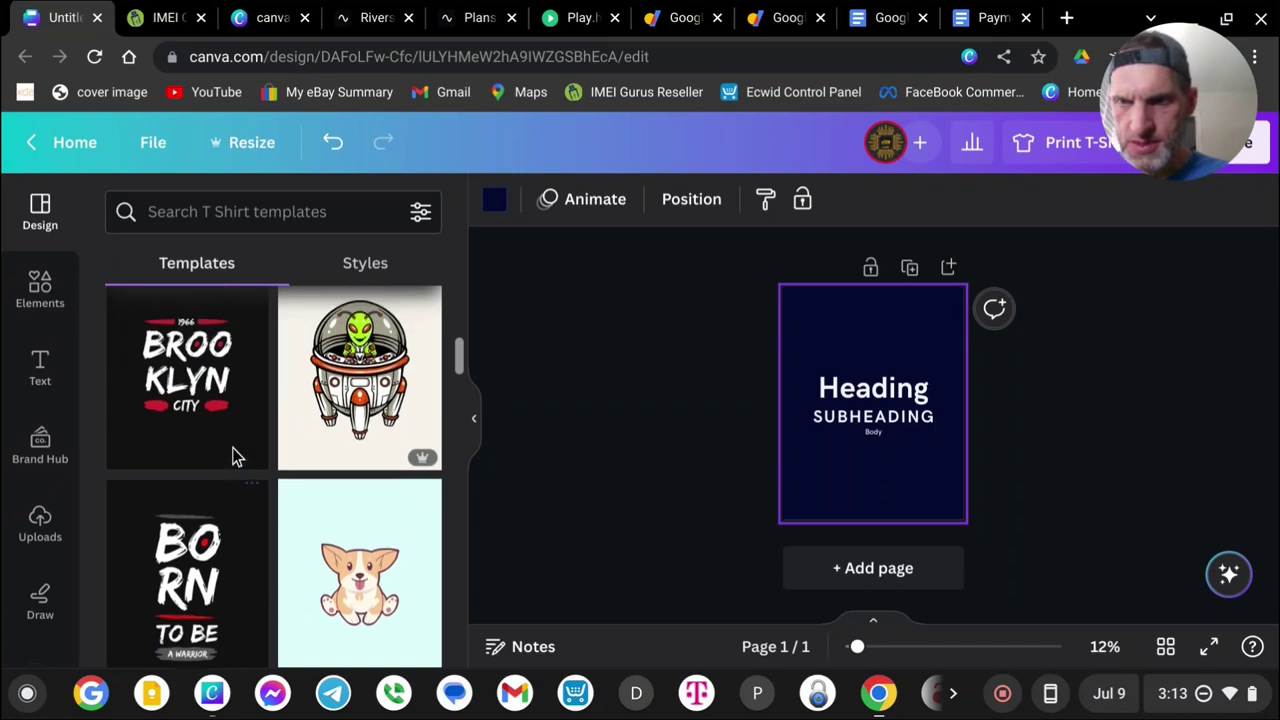
{"action": "scroll", "coordinate": [228, 448], "scroll_direction": "up", "scroll_amount": 4}
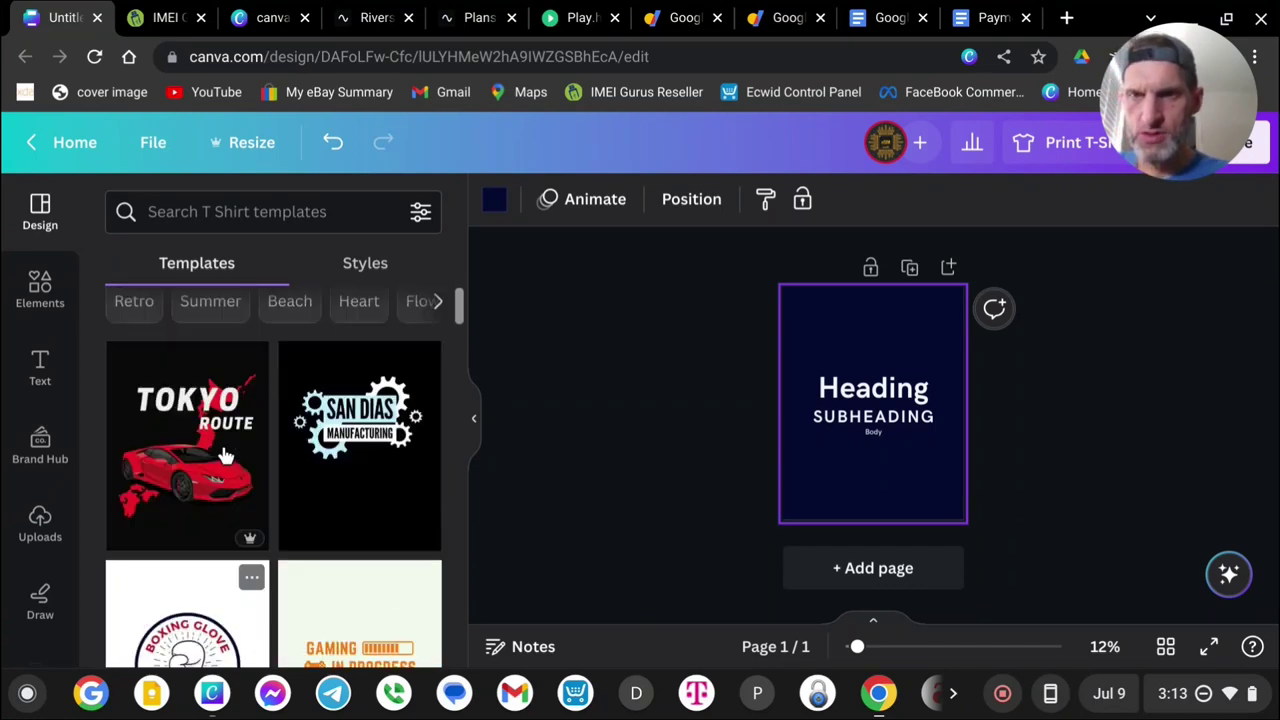
{"action": "scroll", "coordinate": [222, 468], "scroll_direction": "down", "scroll_amount": 6}
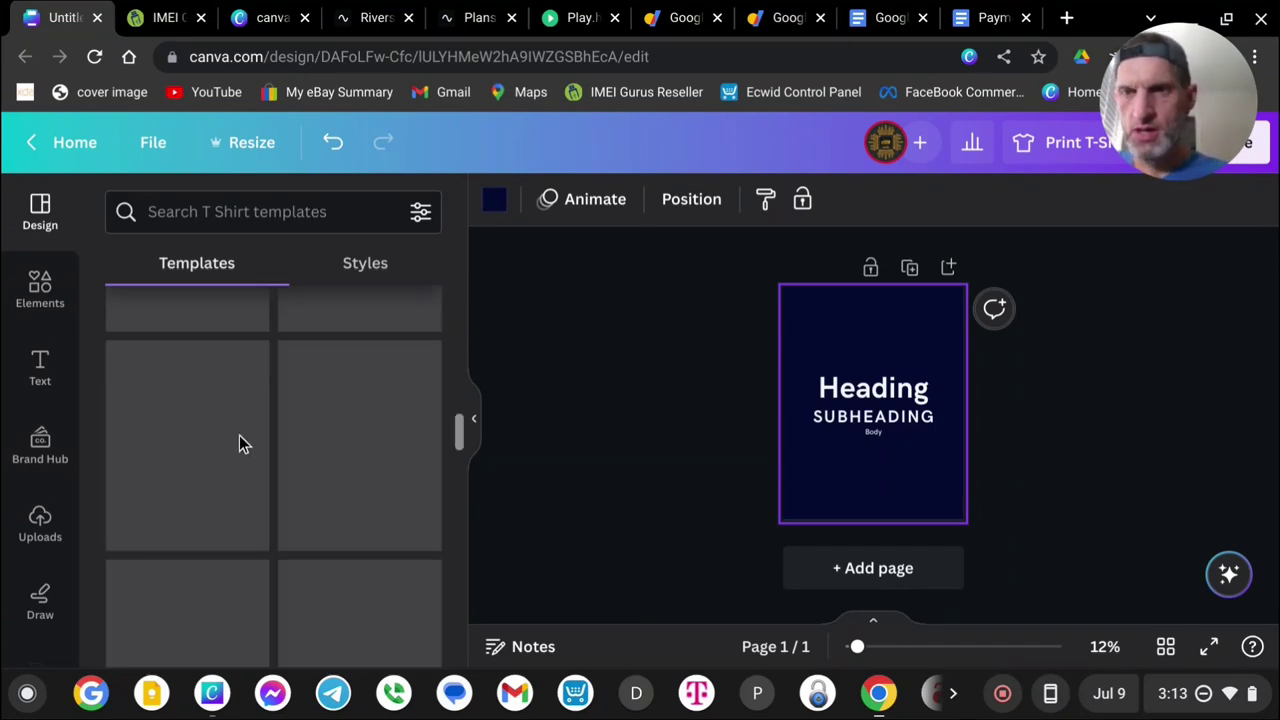
{"action": "scroll", "coordinate": [240, 440], "scroll_direction": "up", "scroll_amount": 3}
{"action": "scroll", "coordinate": [250, 430], "scroll_direction": "up", "scroll_amount": 2}
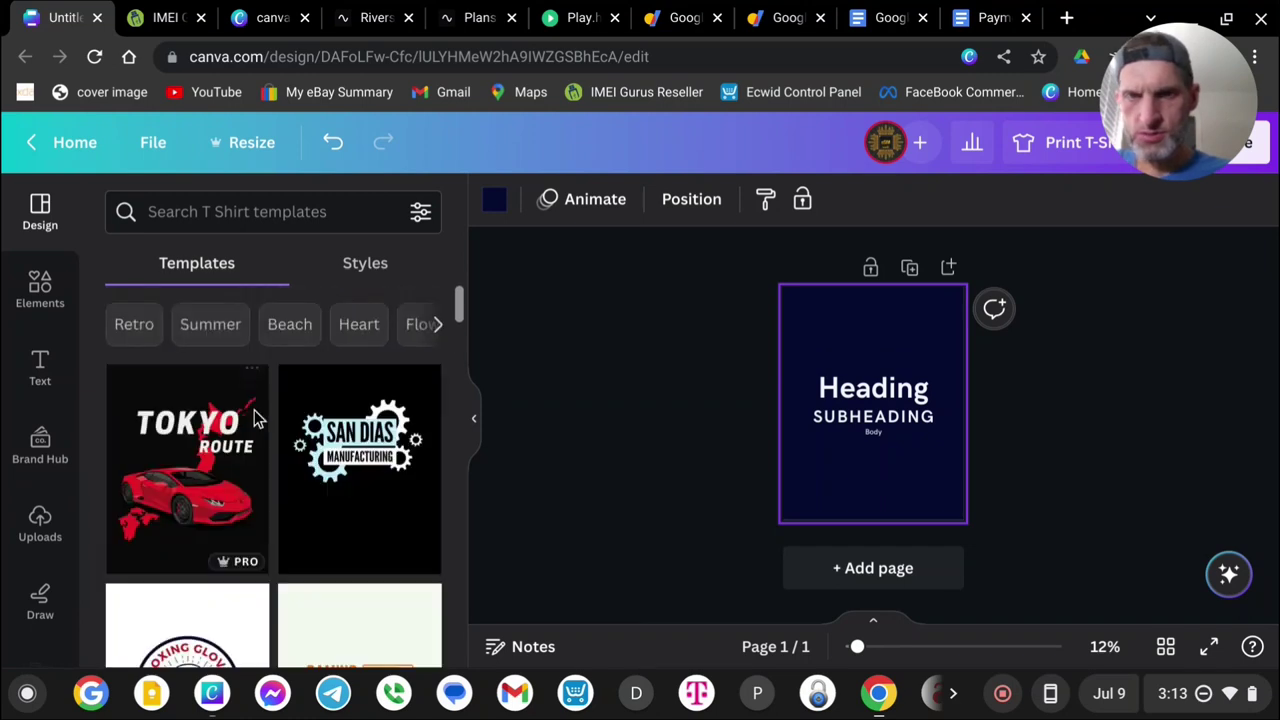
{"action": "left_click", "coordinate": [390, 497]}
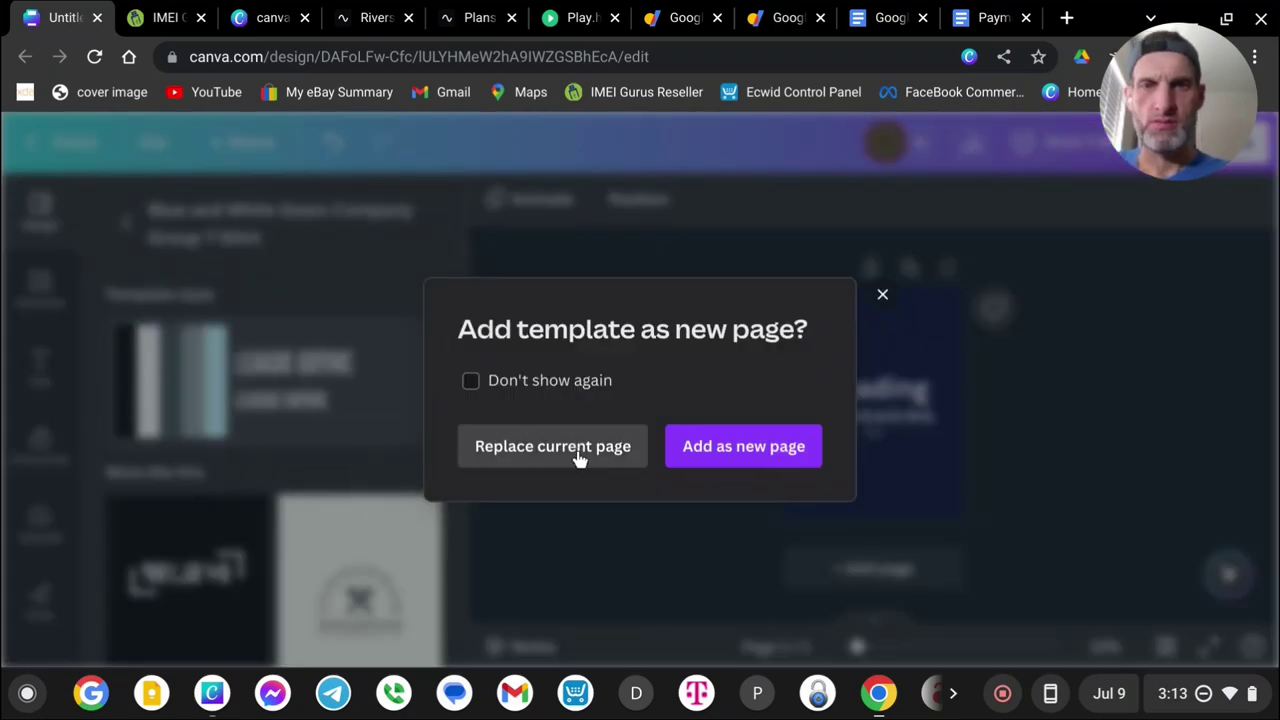
{"action": "left_click", "coordinate": [575, 449]}
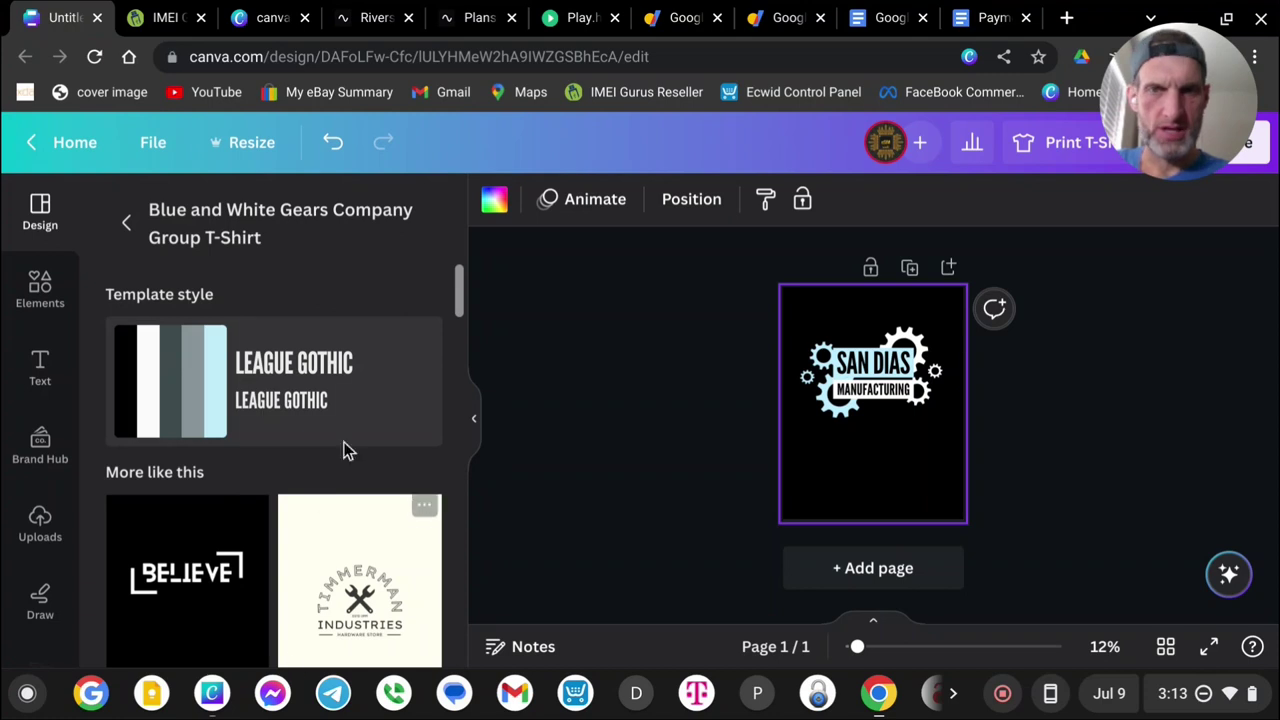
Change the "SAN DIAS" heading of the gears design to "CANVA"
{"action": "left_click", "coordinate": [857, 368]}
{"action": "left_click", "coordinate": [882, 378]}
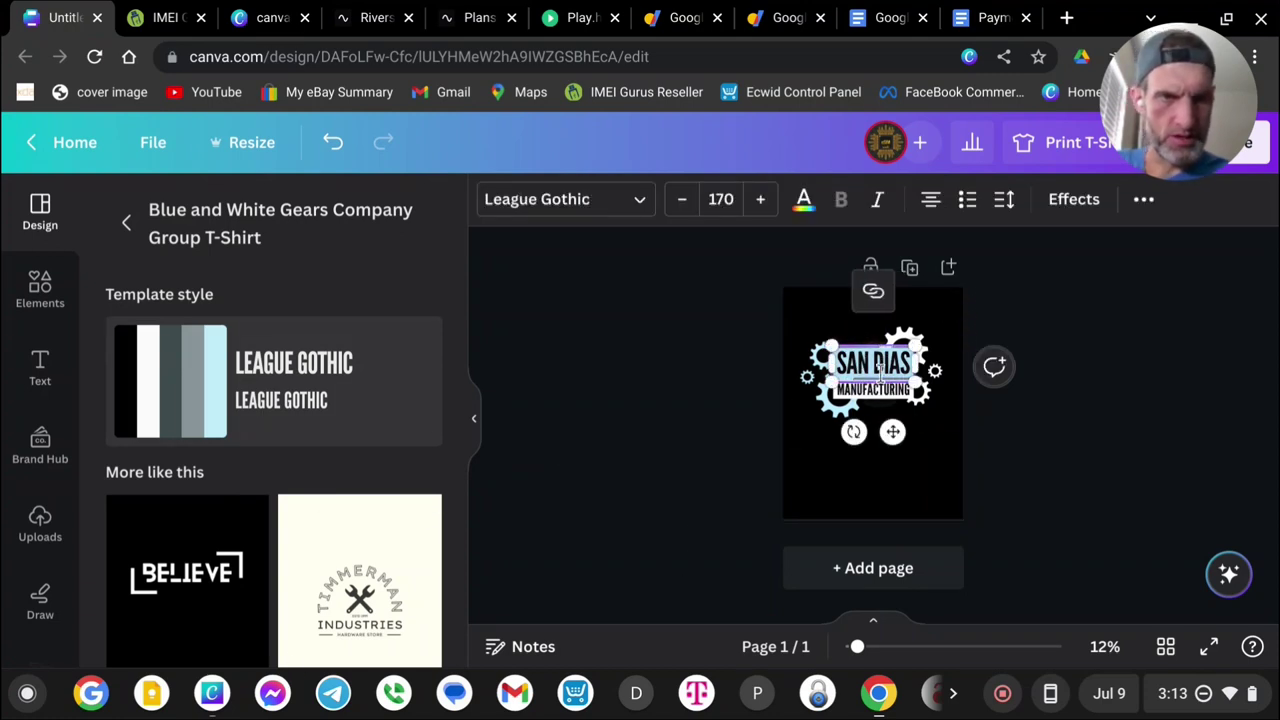
{"action": "triple_click", "coordinate": [896, 365]}
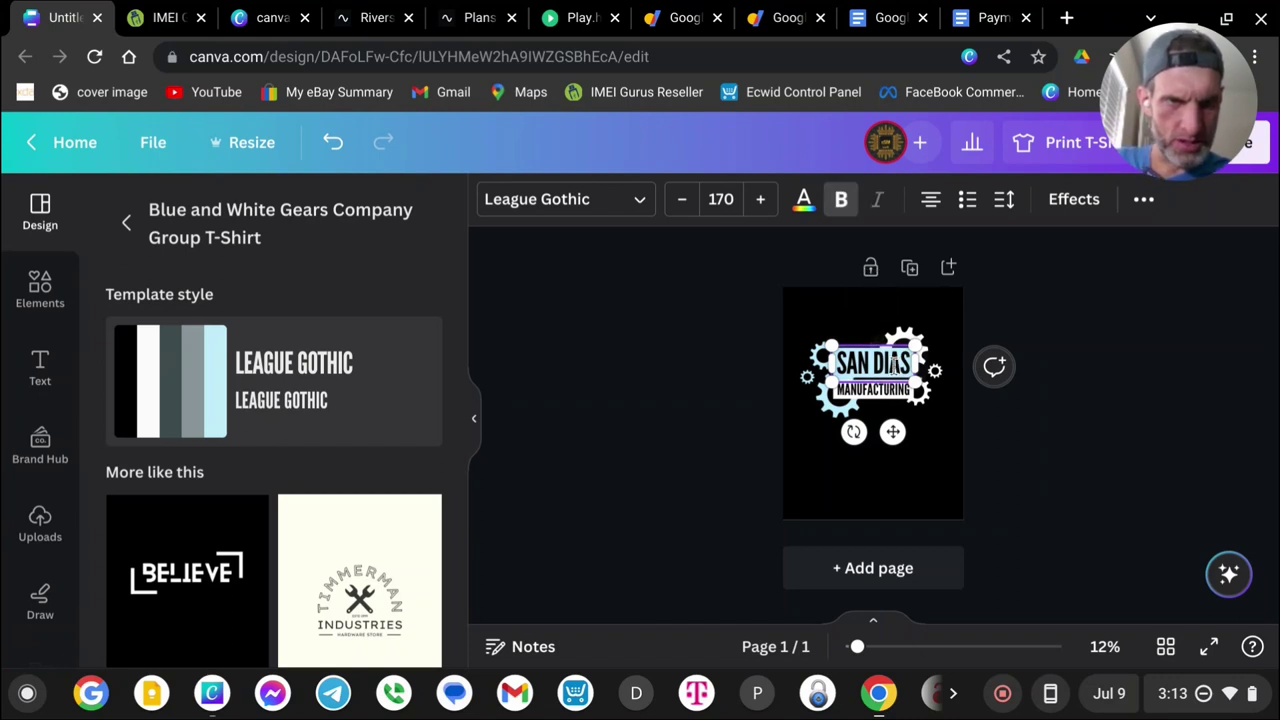
{"action": "type", "text": "SAN"}
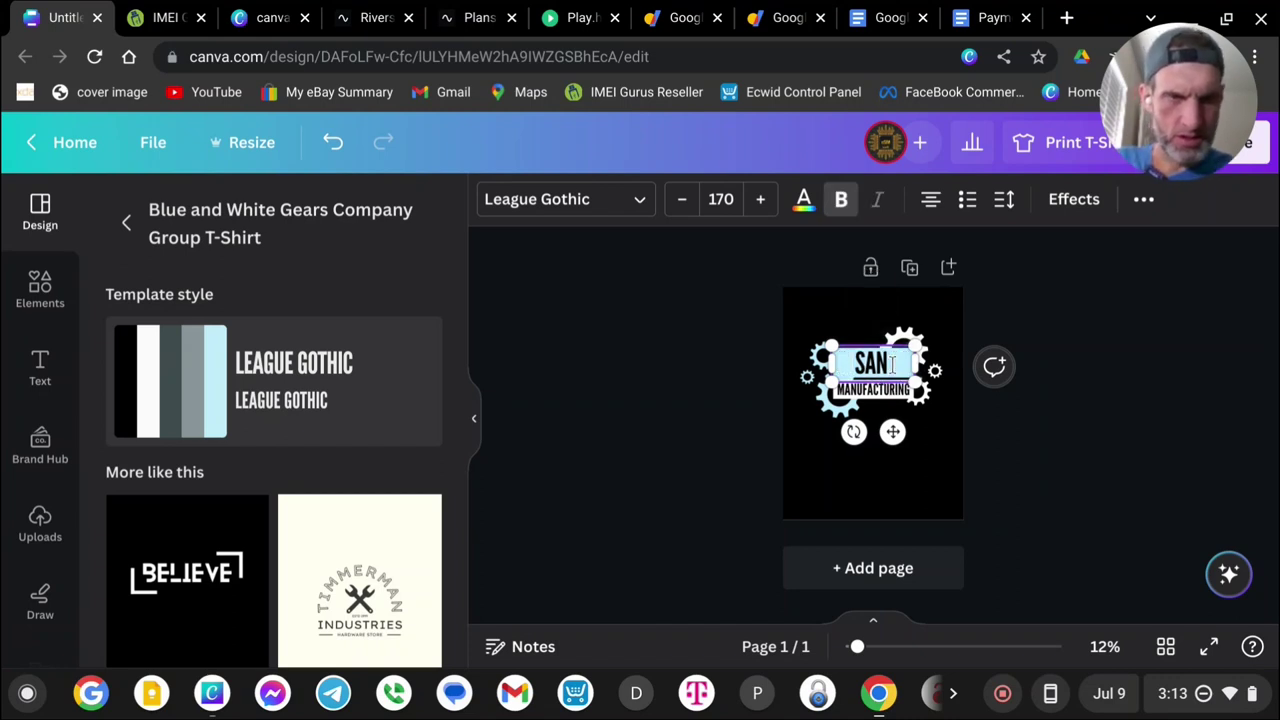
{"action": "key", "text": "BackSpace"}
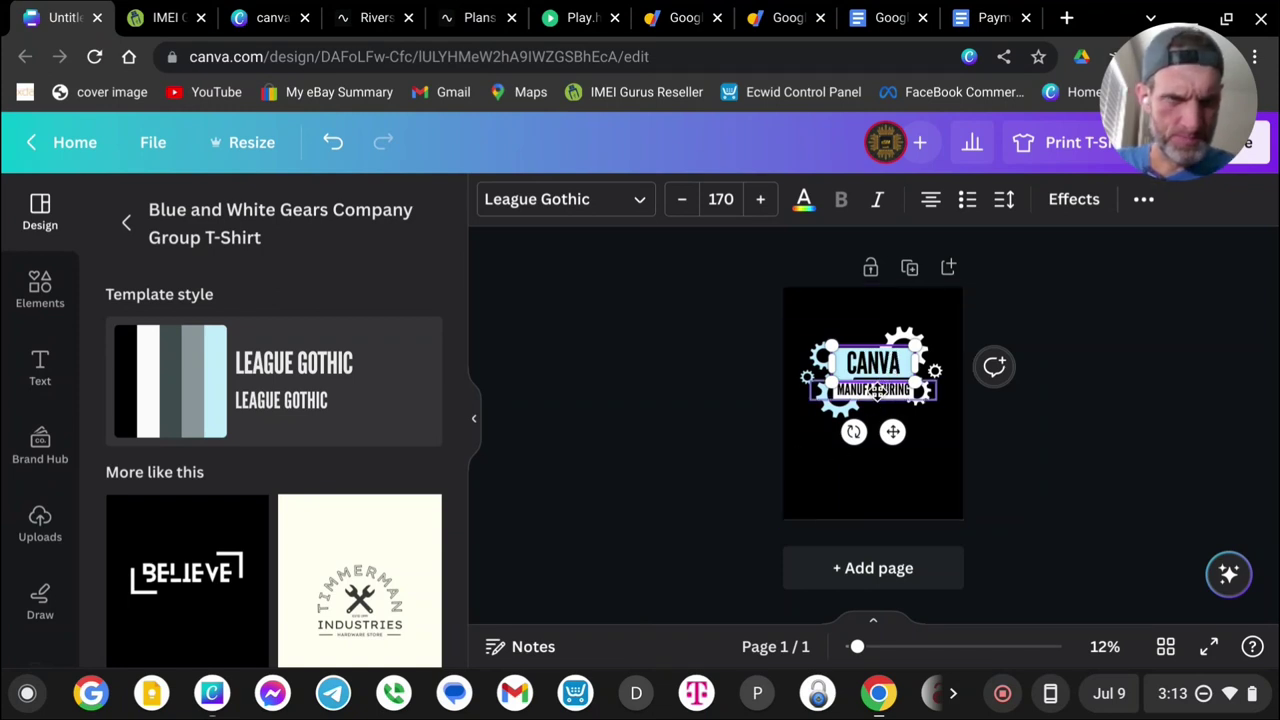
Replace the "MANUFACTURING" line below the heading with "REPAIR SHOP"
{"action": "left_click", "coordinate": [873, 389]}
{"action": "left_click_drag", "start_coordinate": [855, 648], "coordinate": [889, 648]}
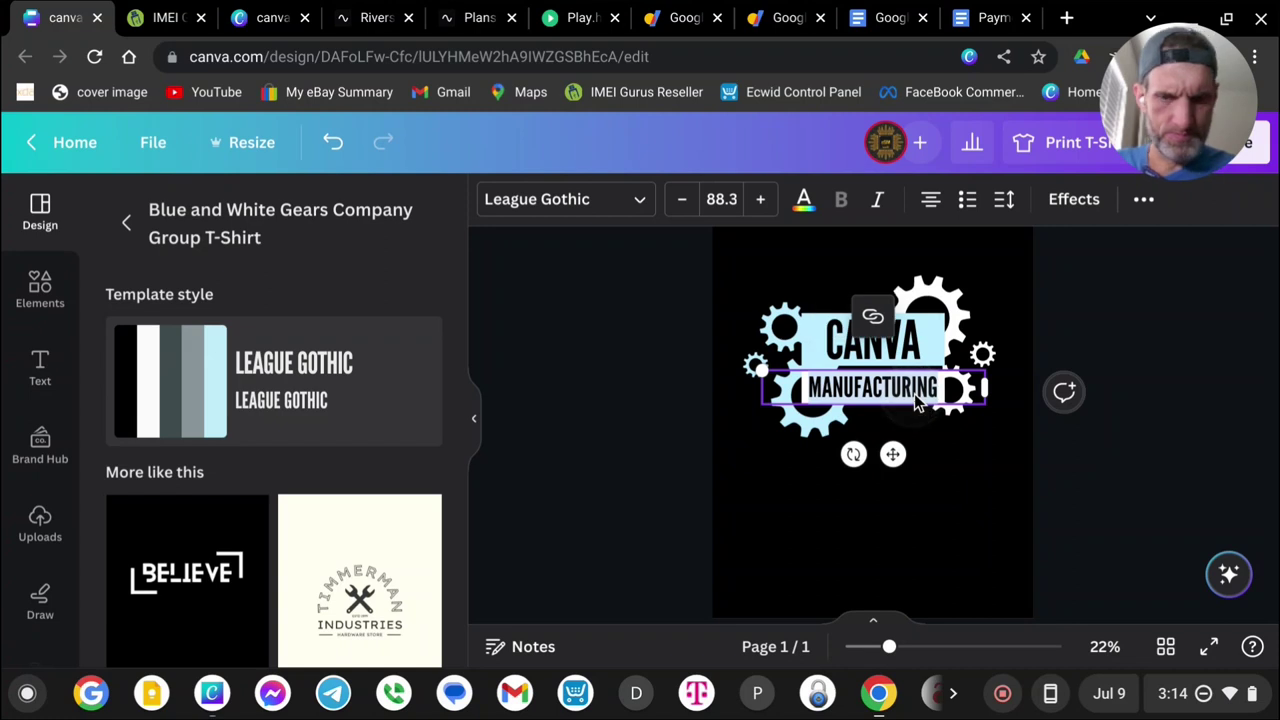
{"action": "double_click", "coordinate": [914, 393]}
{"action": "type", "text": "REPAIR"}
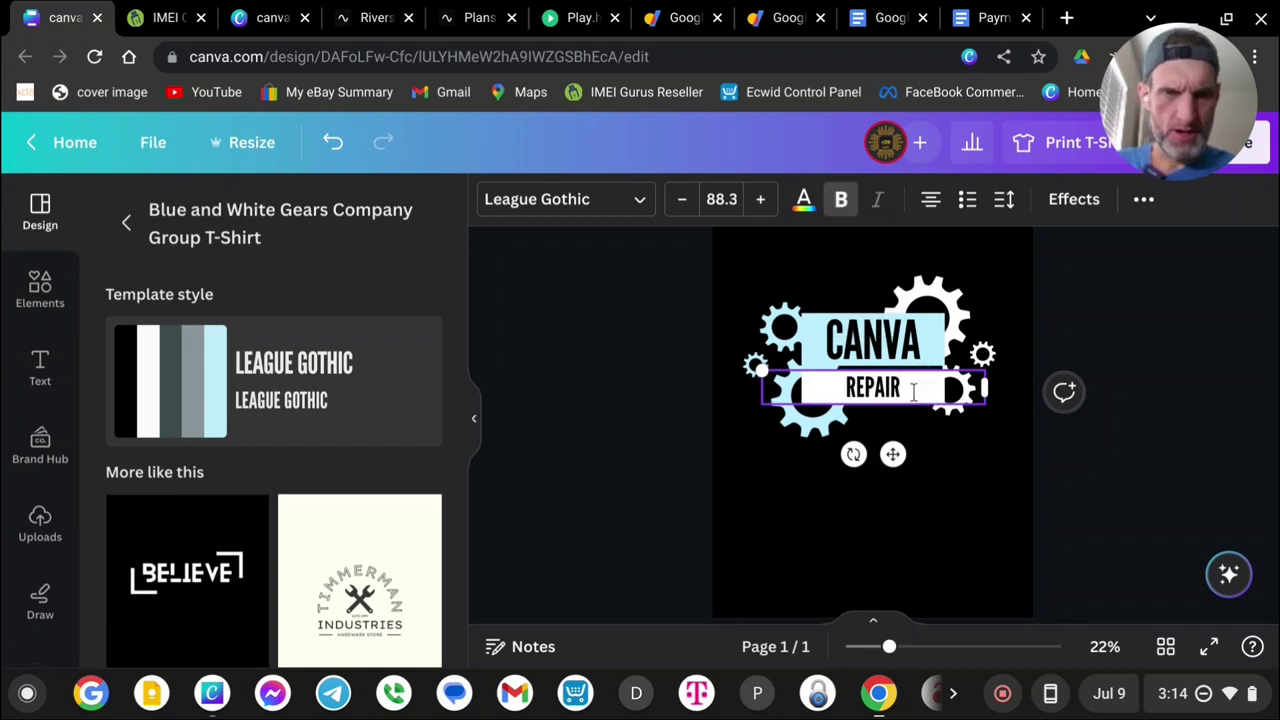
{"action": "type", "text": " SHOP"}
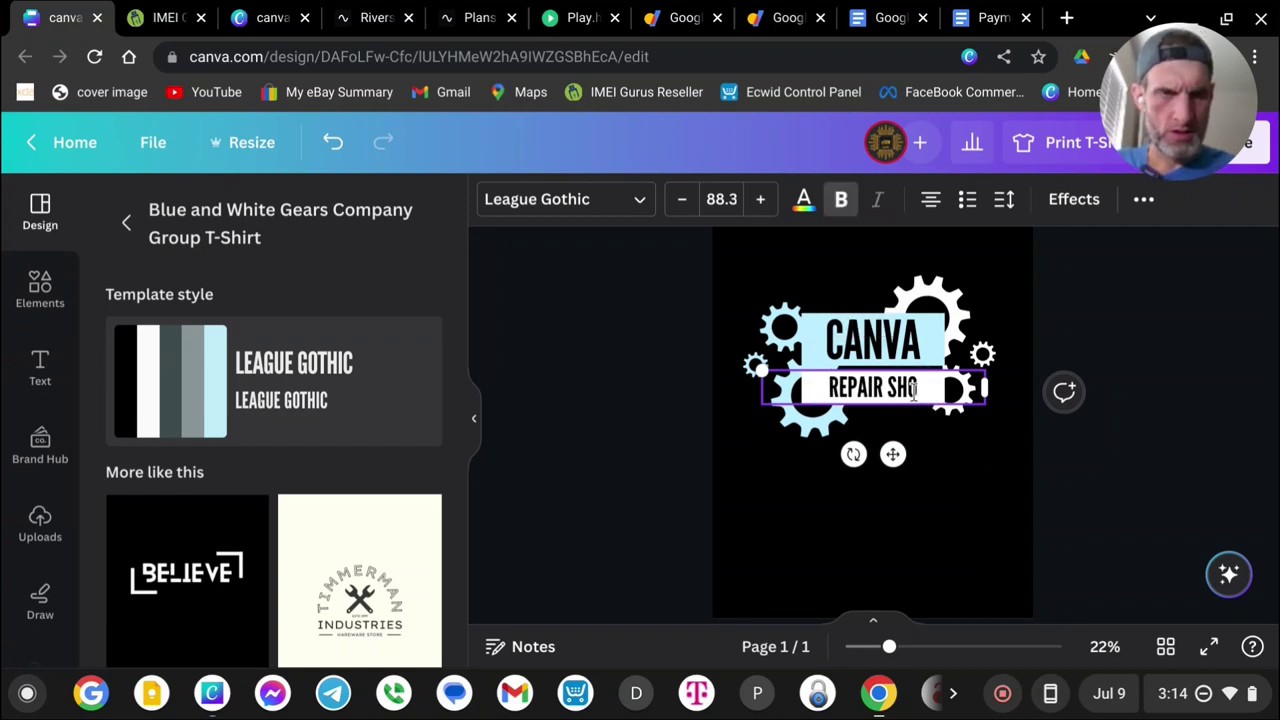
{"action": "left_click", "coordinate": [1000, 514]}
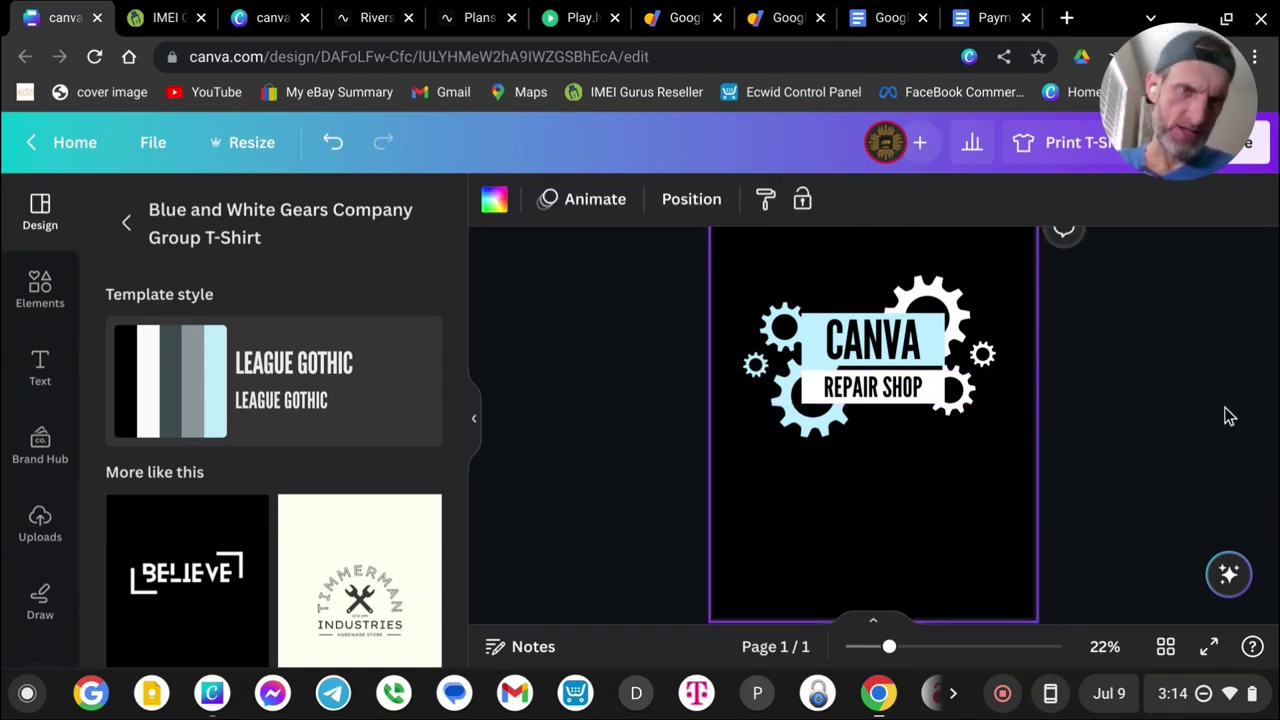
Try the uploaded ESIM STUDIOS phone image in the lower right corner of the black design and remove it again
{"action": "left_click", "coordinate": [42, 526]}
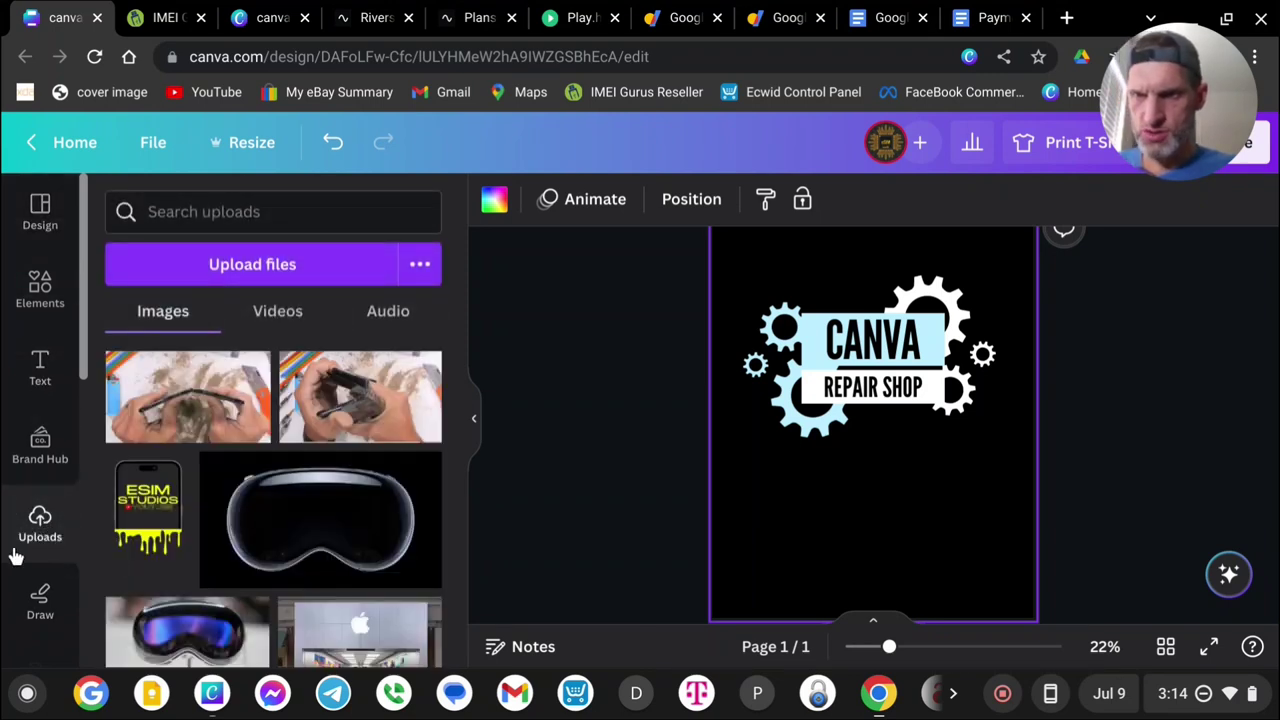
{"action": "left_click", "coordinate": [155, 521]}
{"action": "left_click_drag", "start_coordinate": [908, 476], "coordinate": [1018, 622]}
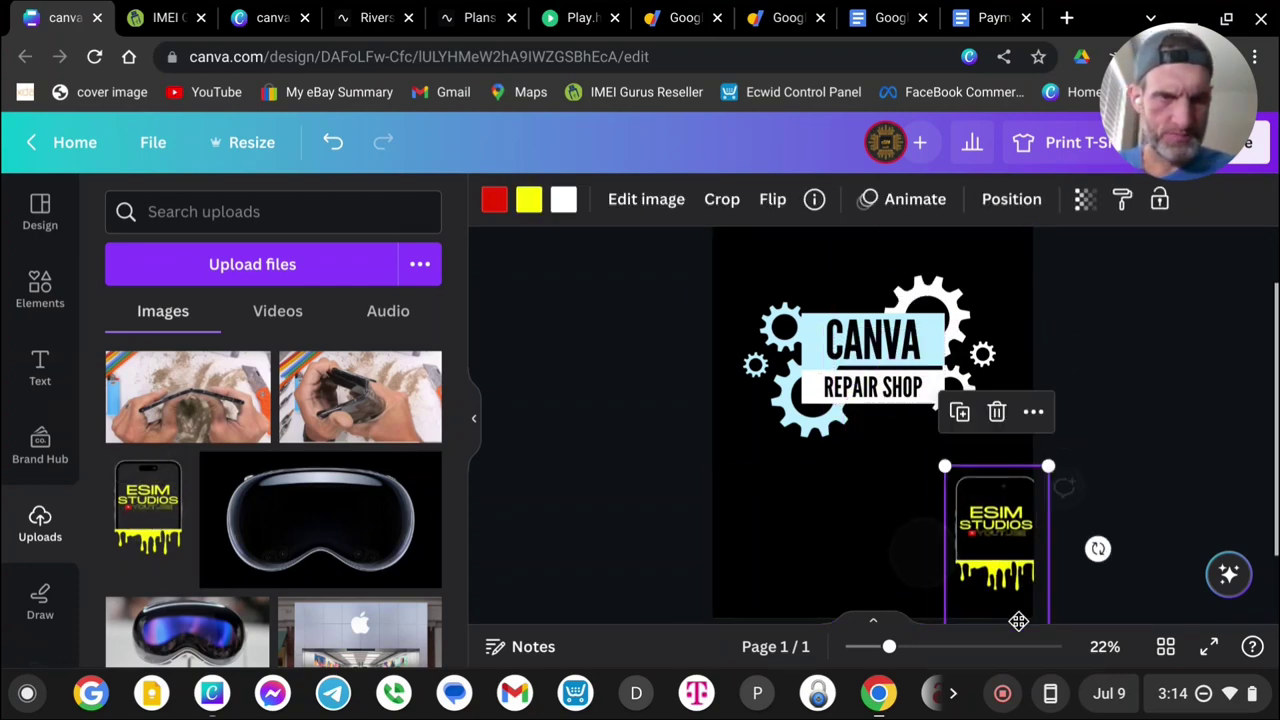
{"action": "left_click", "coordinate": [996, 411]}
Delete all the gear and text elements from the page and set the page background to white
{"action": "left_click_drag", "start_coordinate": [754, 260], "coordinate": [960, 492]}
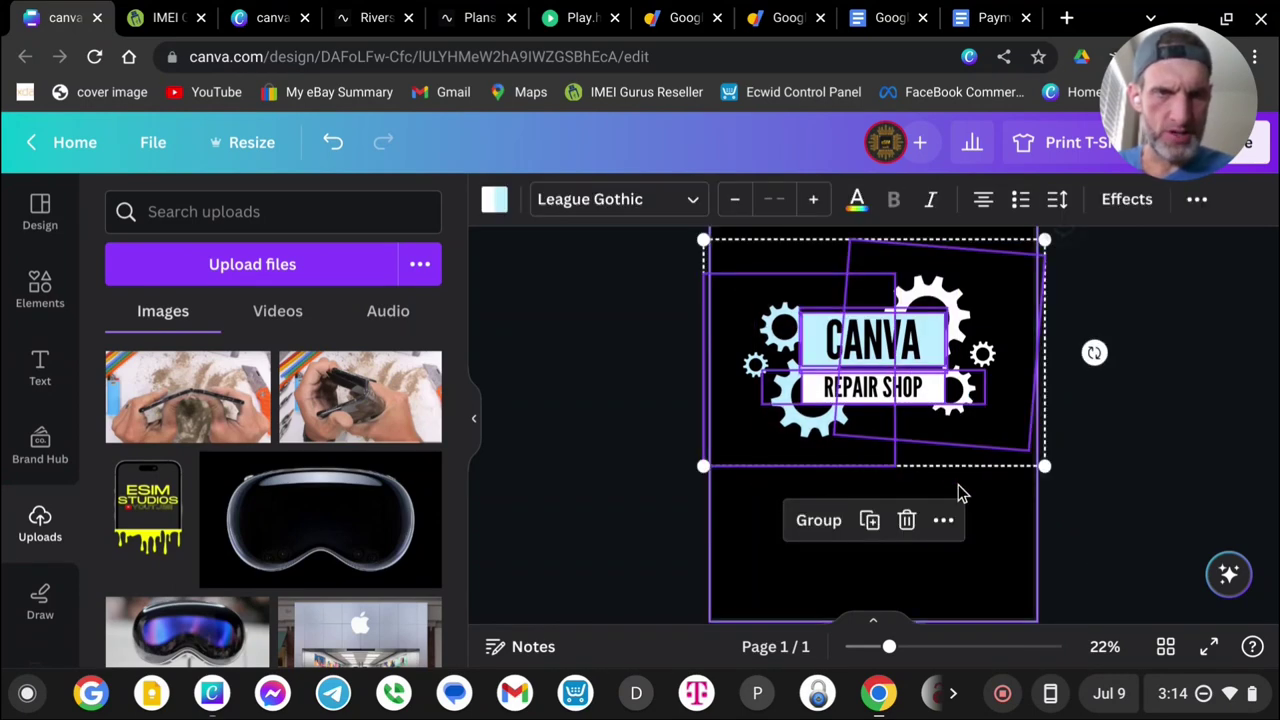
{"action": "left_click", "coordinate": [908, 522]}
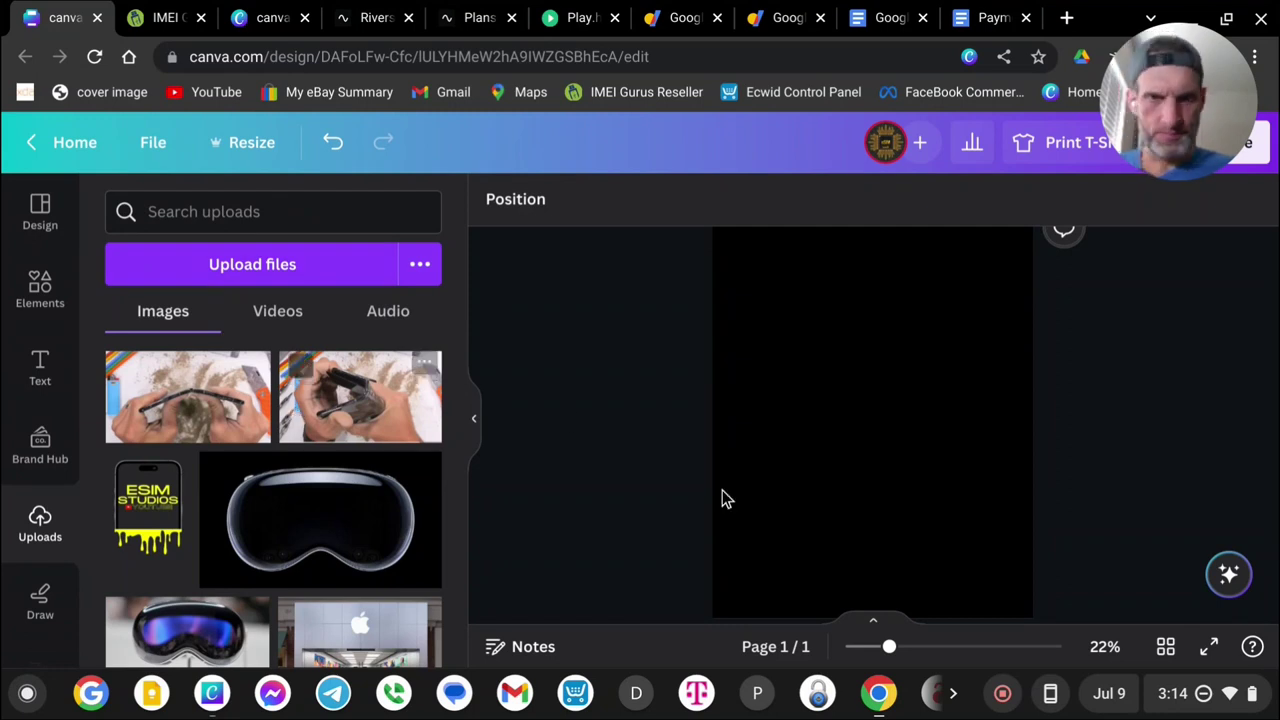
{"action": "left_click", "coordinate": [920, 453]}
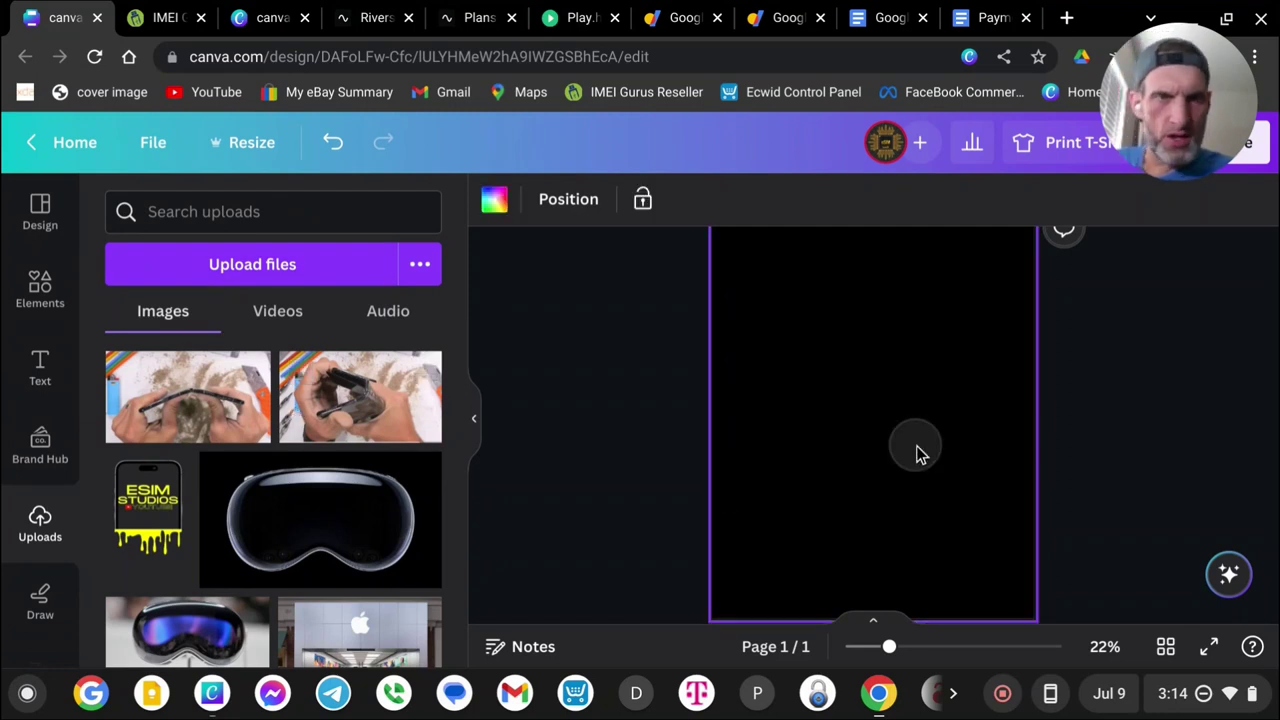
{"action": "left_click", "coordinate": [494, 199]}
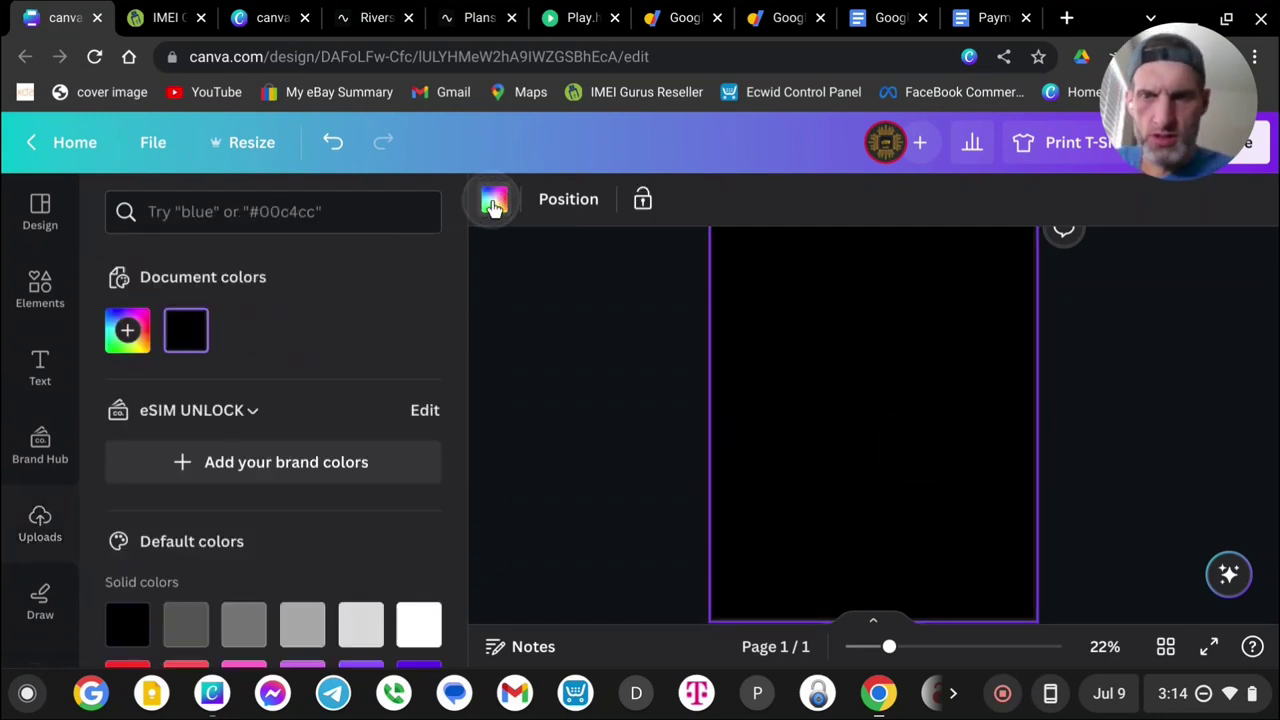
{"action": "left_click", "coordinate": [432, 634]}
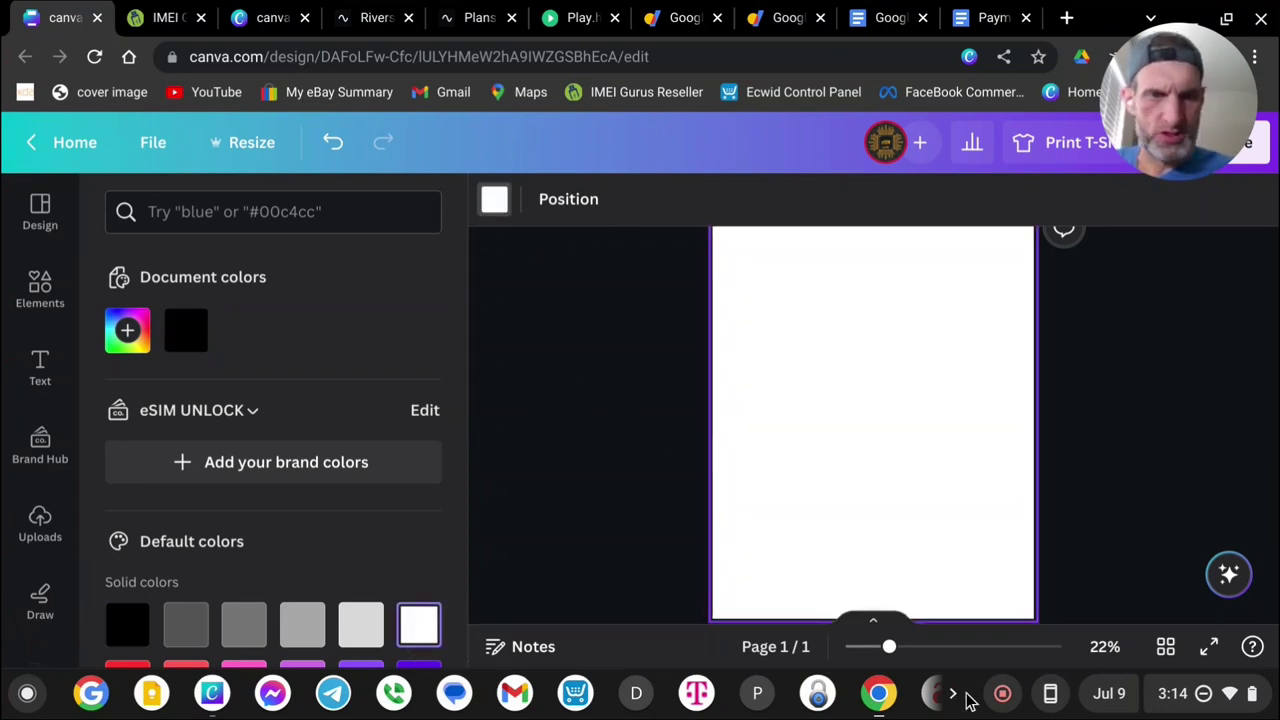
Add the uploaded ESIM STUDIOS phone image to the white page, enlarge it to nearly the page height and shift it slightly down
{"action": "left_click_drag", "start_coordinate": [890, 649], "coordinate": [877, 649]}
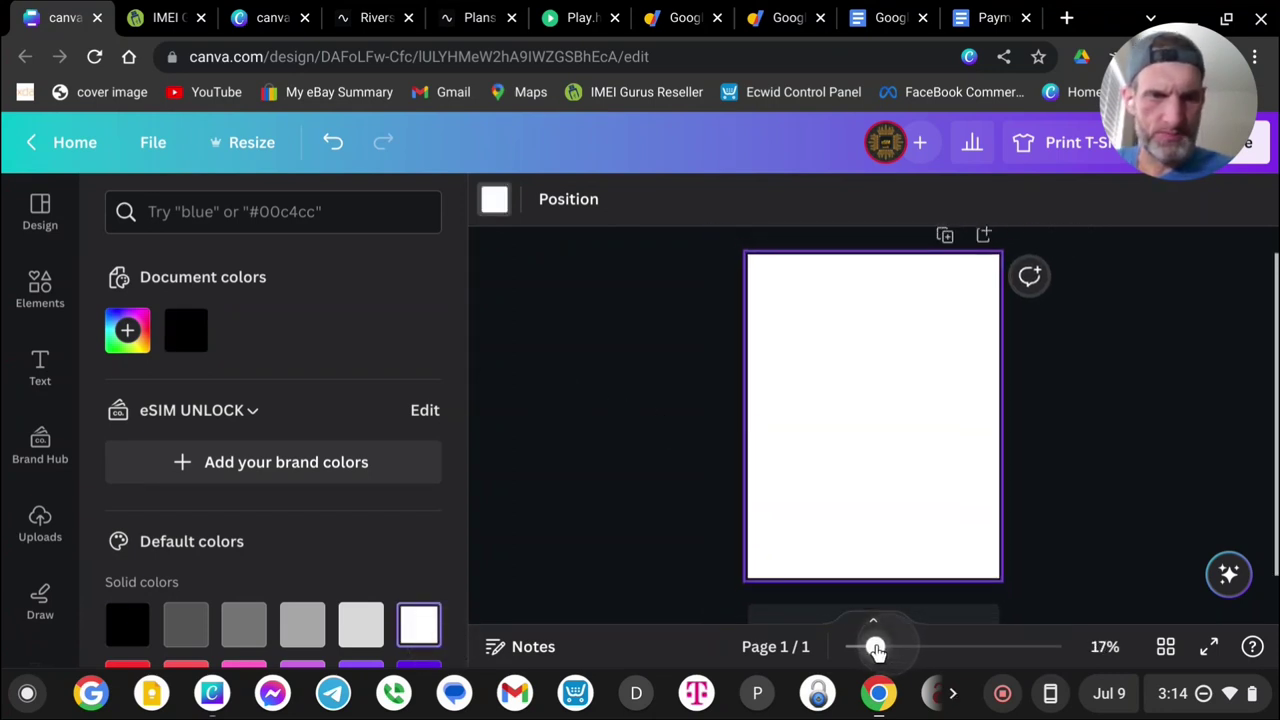
{"action": "left_click", "coordinate": [48, 535]}
{"action": "left_click", "coordinate": [146, 515]}
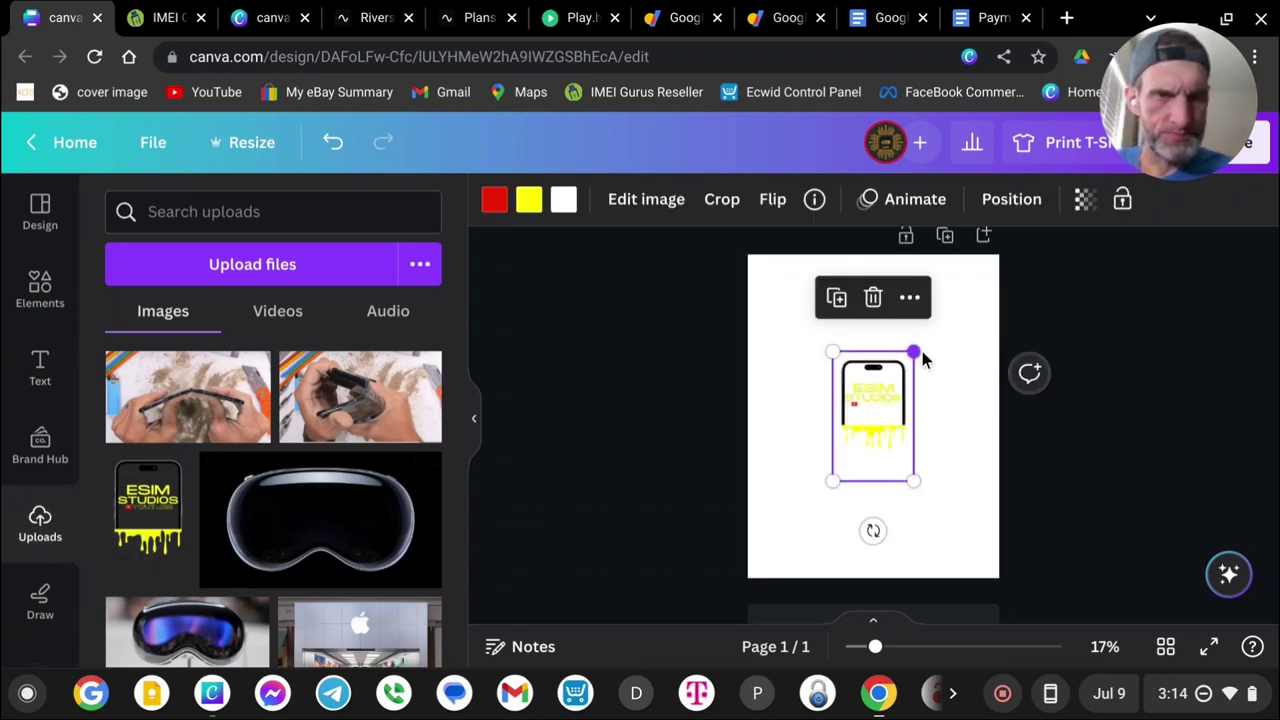
{"action": "left_click_drag", "start_coordinate": [924, 352], "coordinate": [990, 252]}
{"action": "left_click_drag", "start_coordinate": [832, 481], "coordinate": [771, 571]}
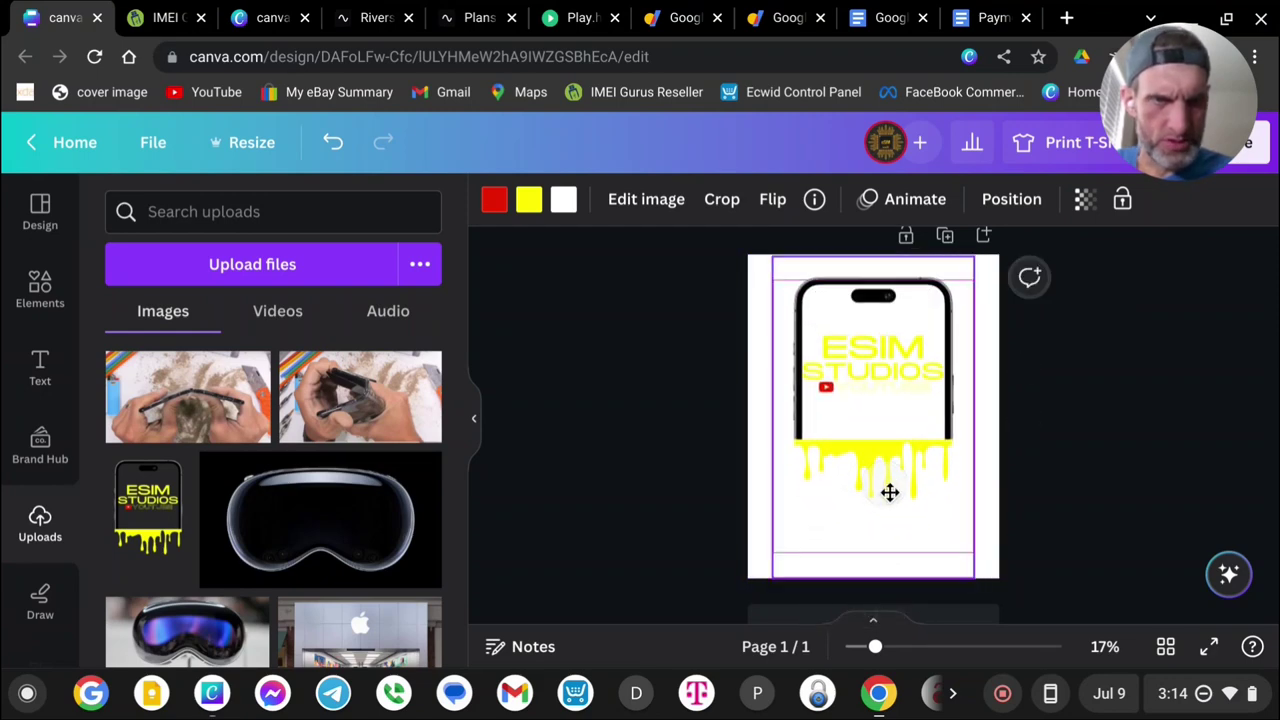
{"action": "left_click_drag", "start_coordinate": [889, 491], "coordinate": [884, 514]}
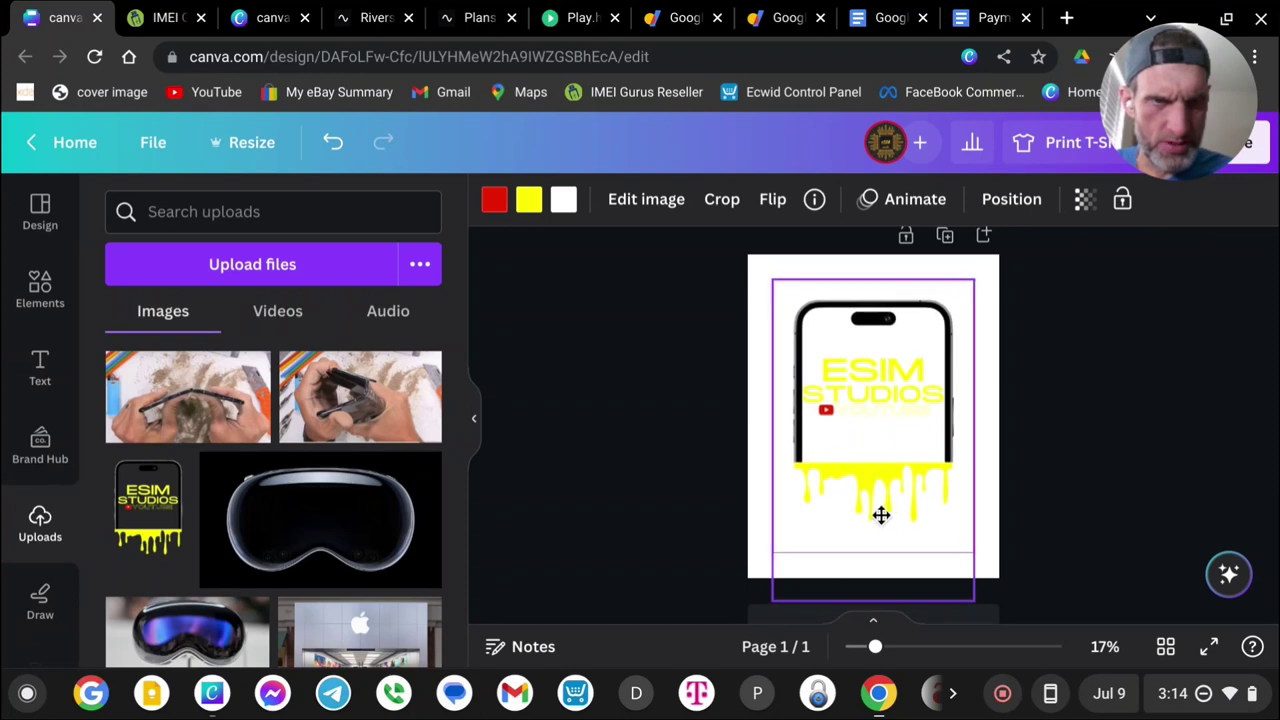
{"action": "left_click", "coordinate": [669, 423]}
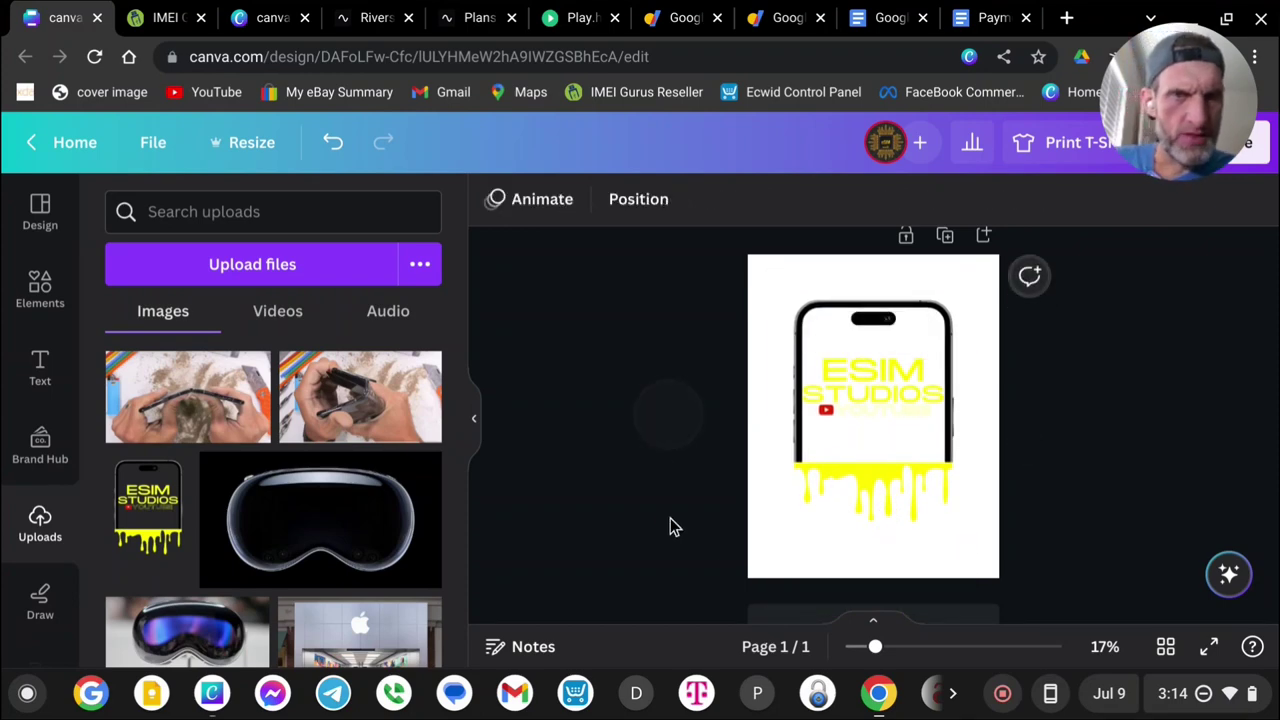
{"action": "left_click", "coordinate": [768, 312]}
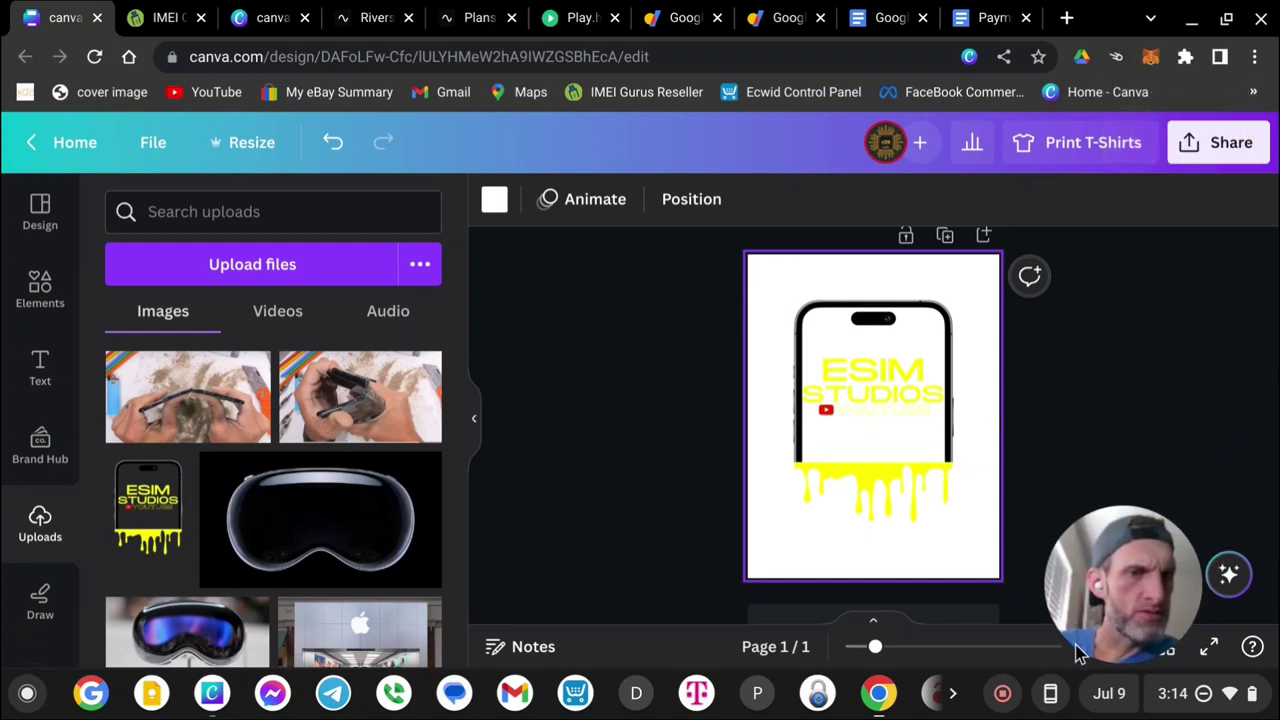
{"action": "left_click_drag", "start_coordinate": [1160, 660], "coordinate": [49, 248]}
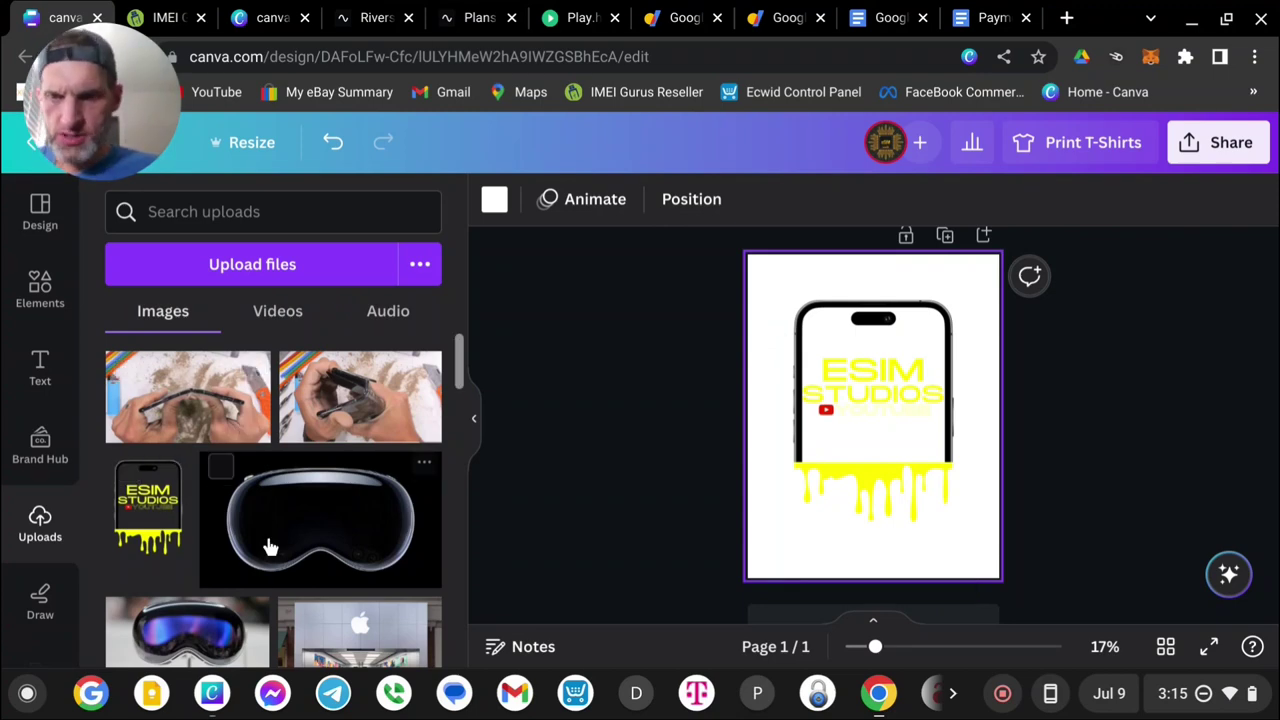
Look through the elements library's shapes, graphics, stickers and photos for something to add to the shirt design
{"action": "left_click", "coordinate": [42, 290]}
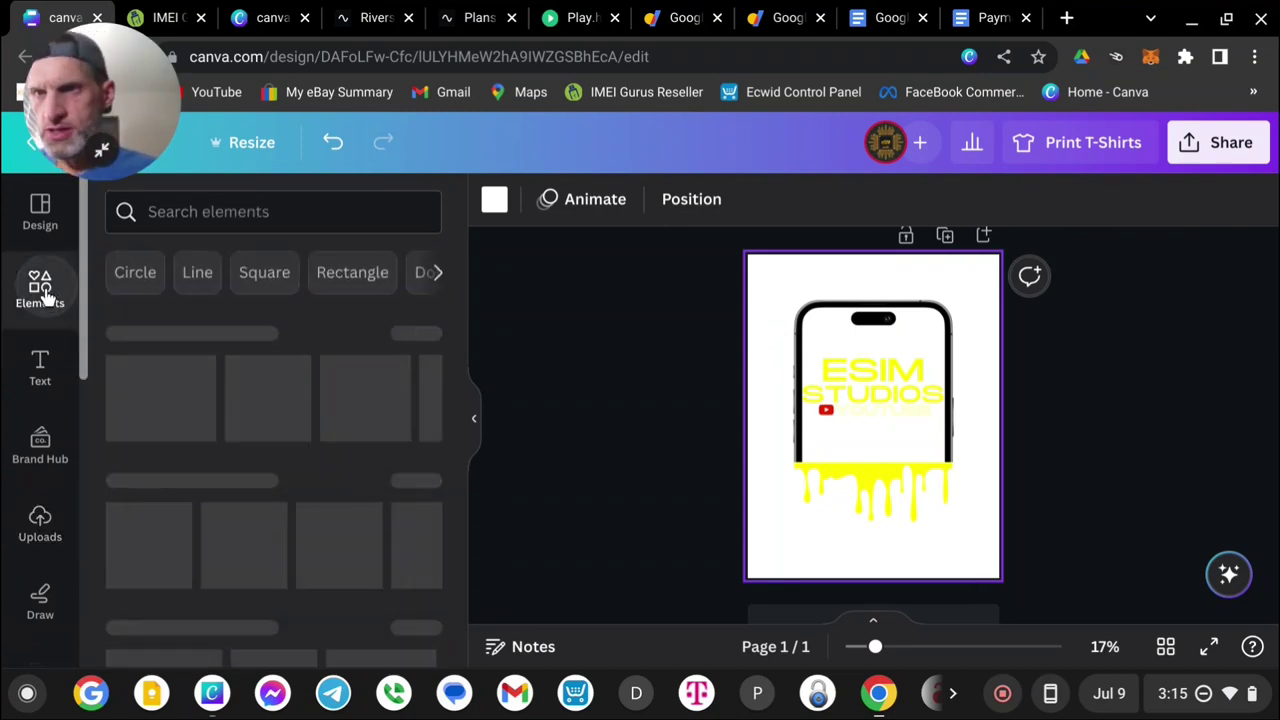
{"action": "scroll", "coordinate": [372, 615], "scroll_direction": "down", "scroll_amount": 4}
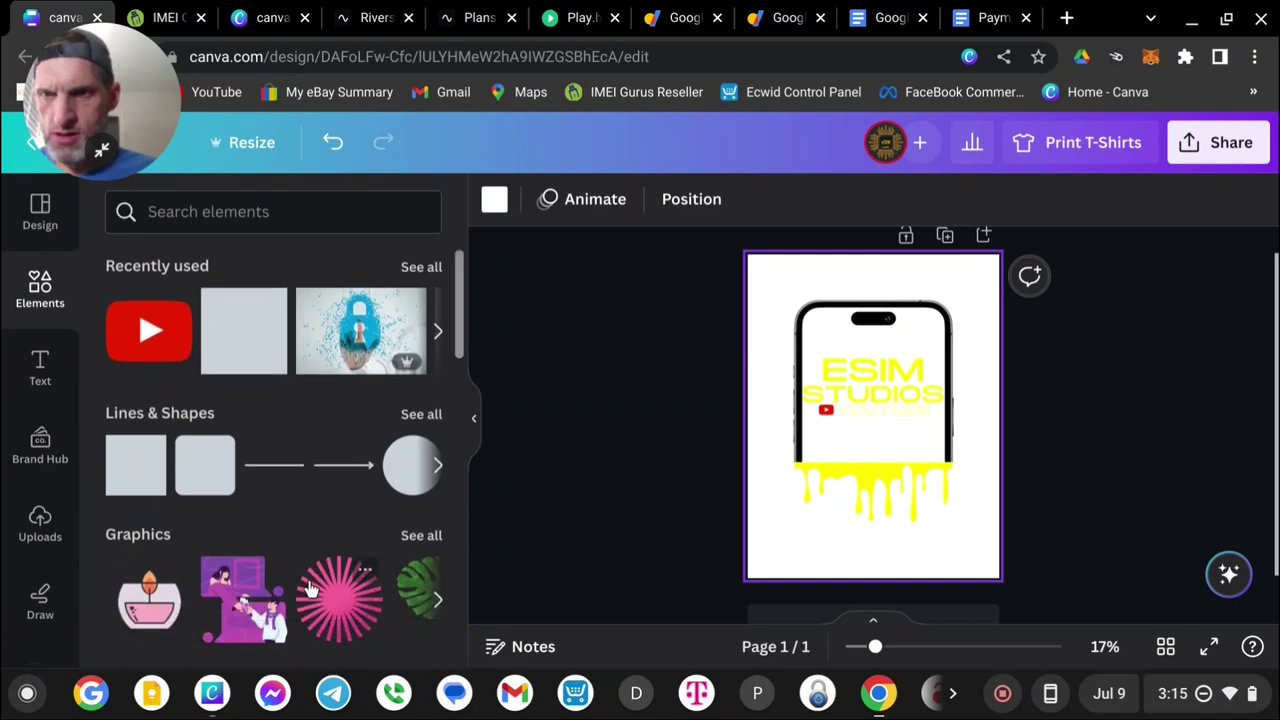
{"action": "scroll", "coordinate": [312, 562], "scroll_direction": "down", "scroll_amount": 3}
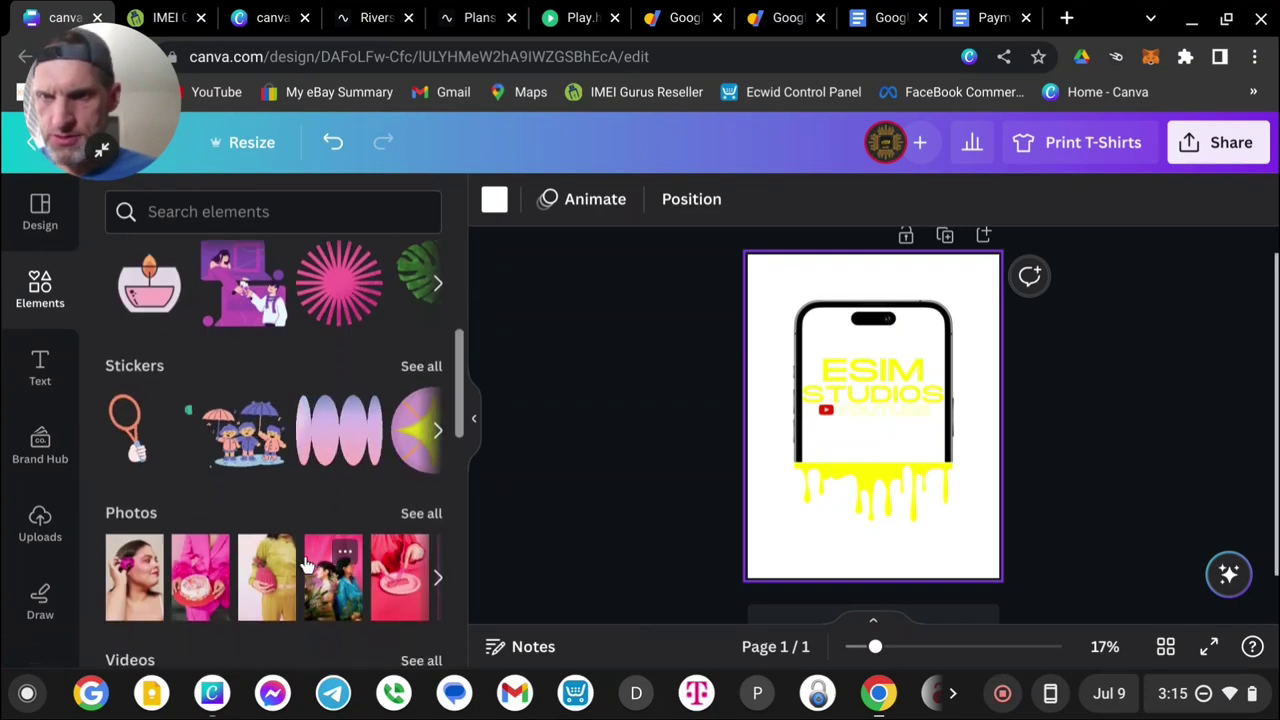
{"action": "scroll", "coordinate": [303, 553], "scroll_direction": "up", "scroll_amount": 6}
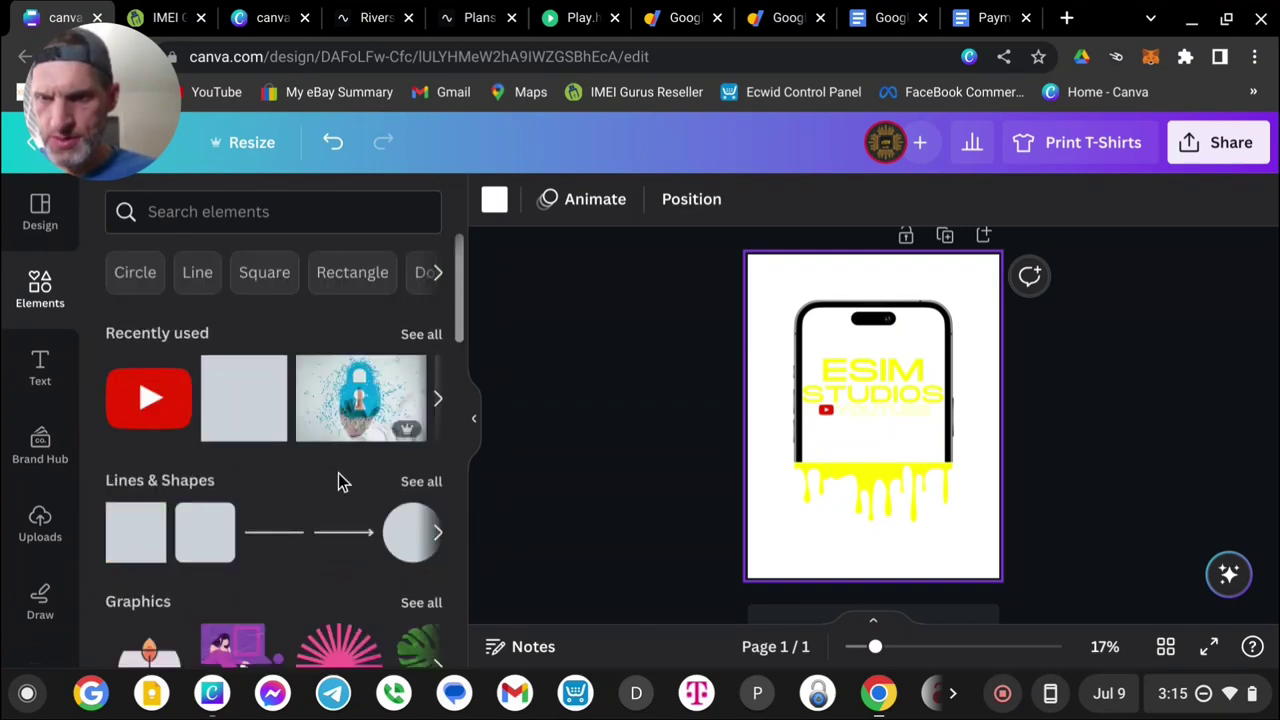
{"action": "left_click", "coordinate": [437, 532]}
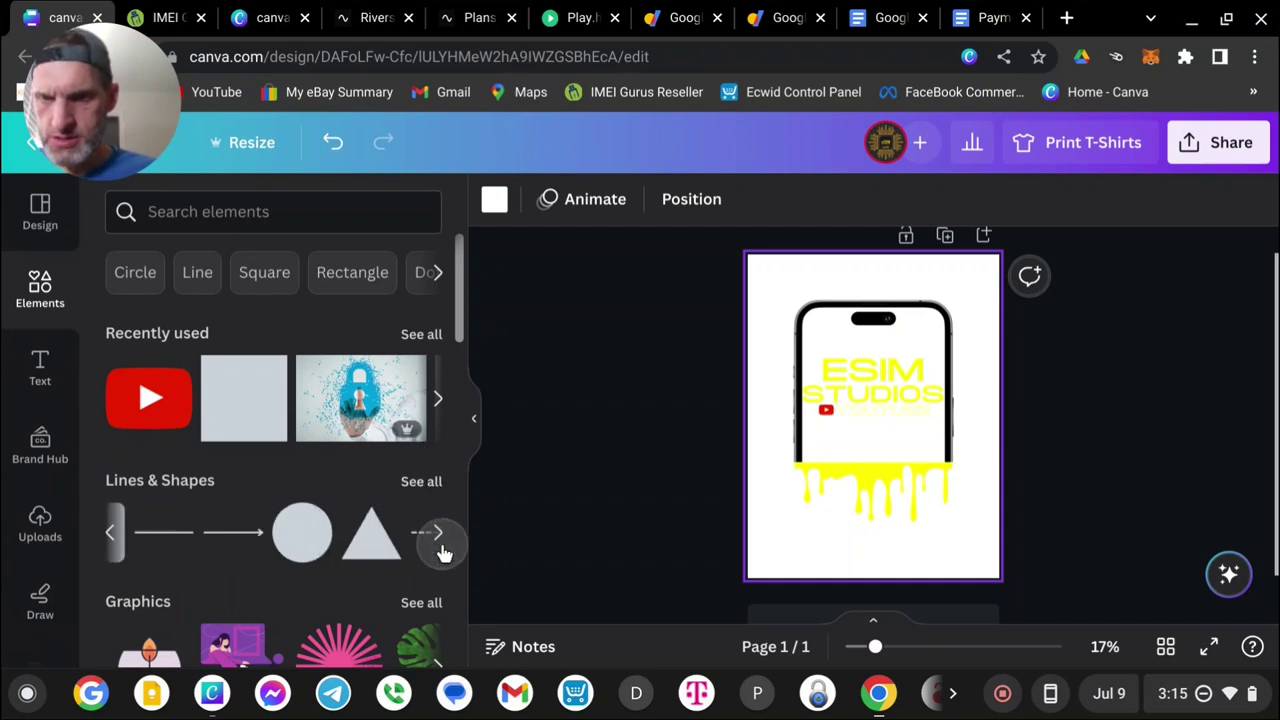
{"action": "left_click", "coordinate": [437, 532]}
{"action": "scroll", "coordinate": [410, 535], "scroll_direction": "down", "scroll_amount": 1}
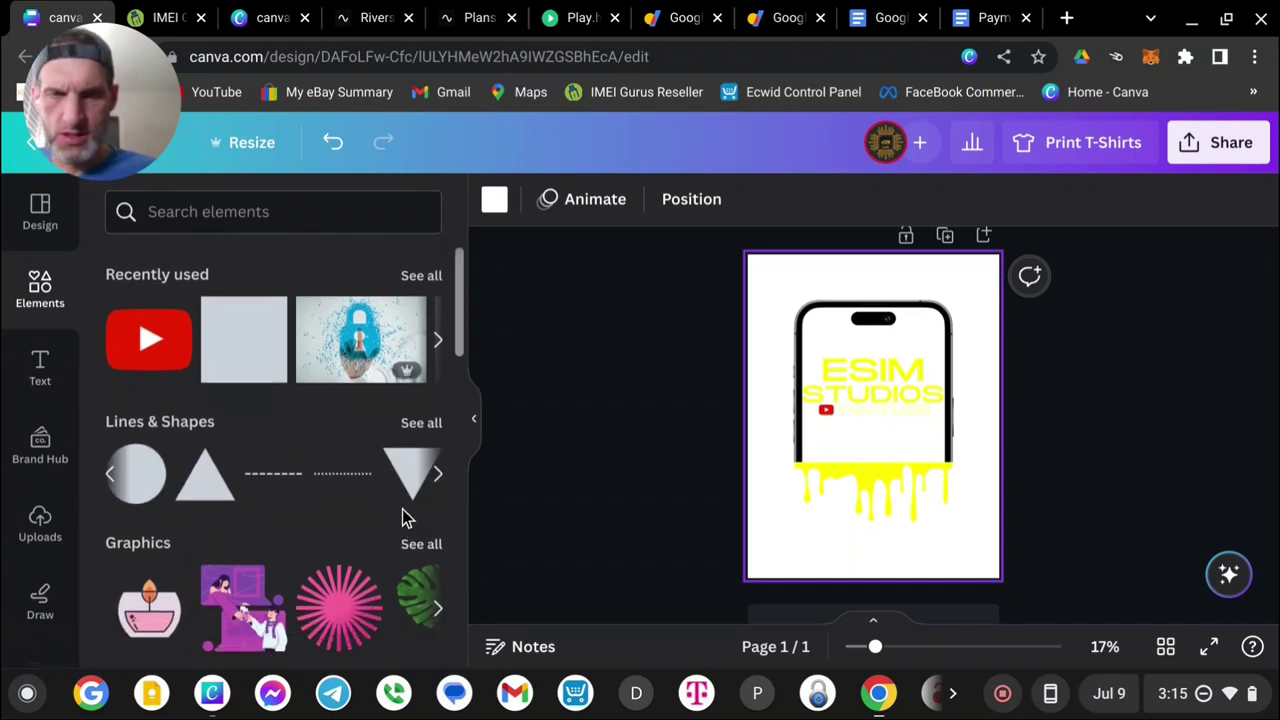
Try the pink sunburst graphic, shrunk and placed over the phone image's upper right corner, and remove it again
{"action": "left_click", "coordinate": [344, 618]}
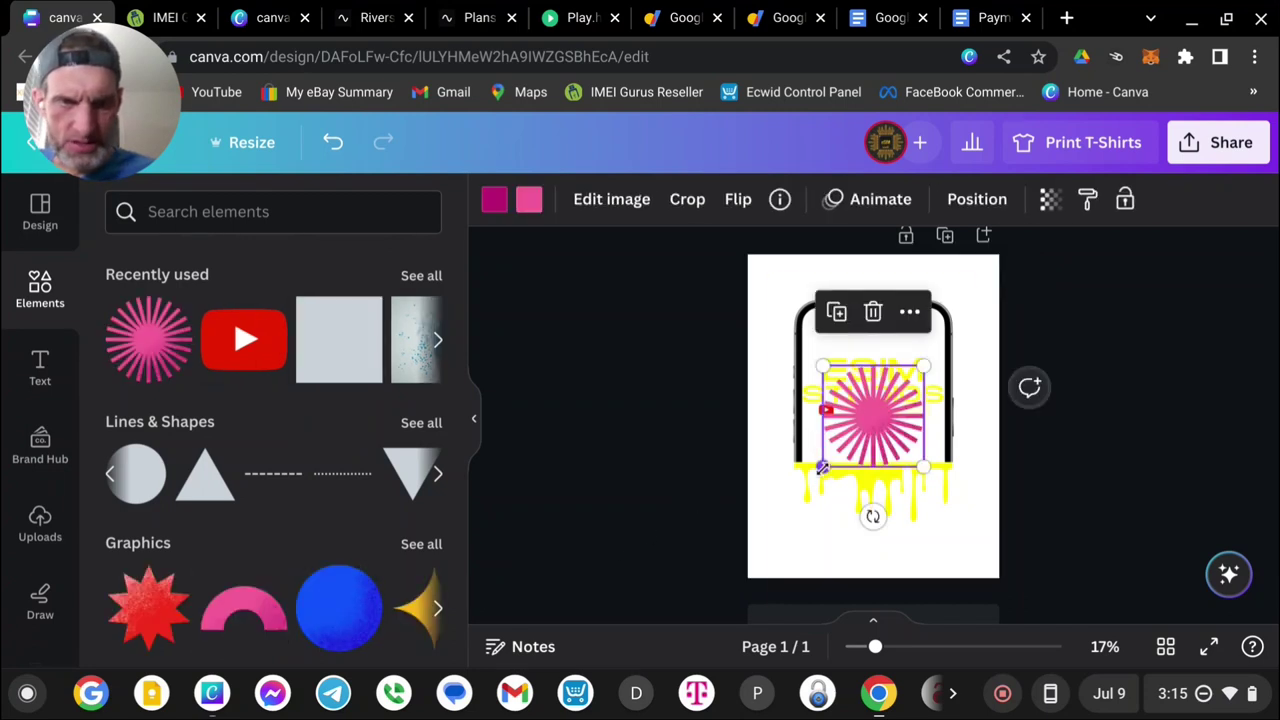
{"action": "left_click_drag", "start_coordinate": [823, 466], "coordinate": [866, 434]}
{"action": "left_click_drag", "start_coordinate": [911, 367], "coordinate": [925, 330]}
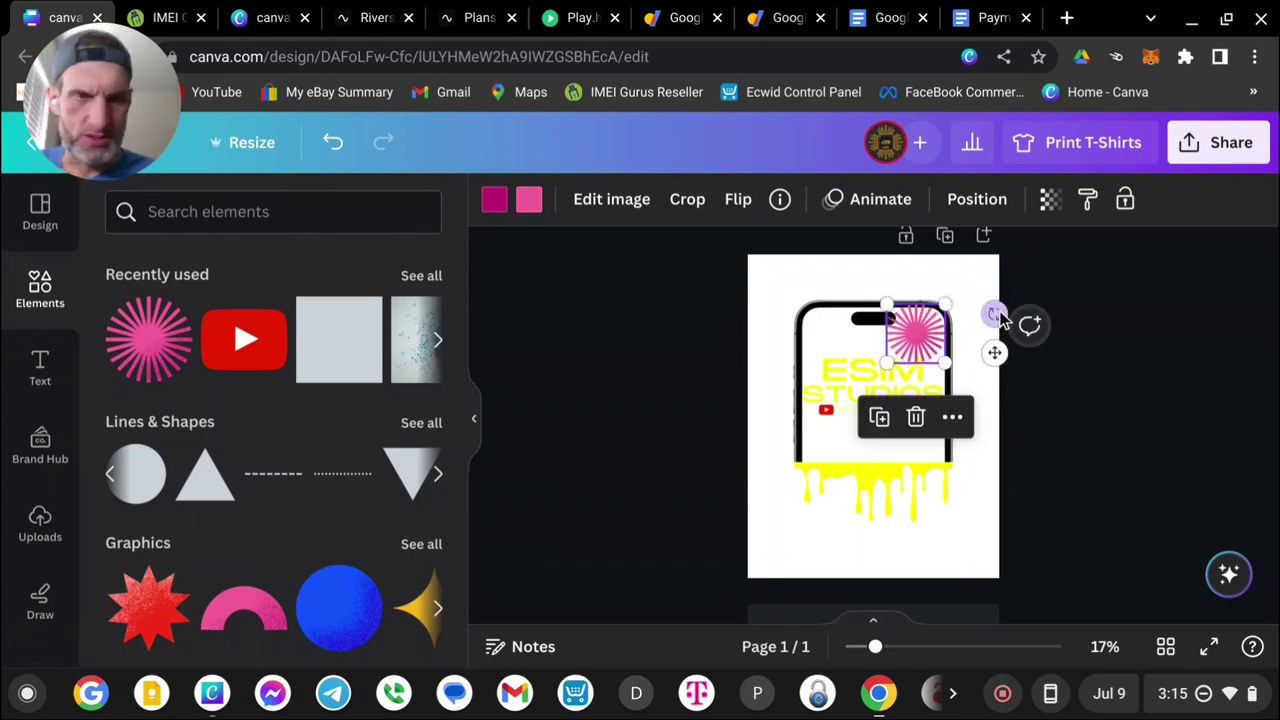
{"action": "left_click", "coordinate": [915, 417]}
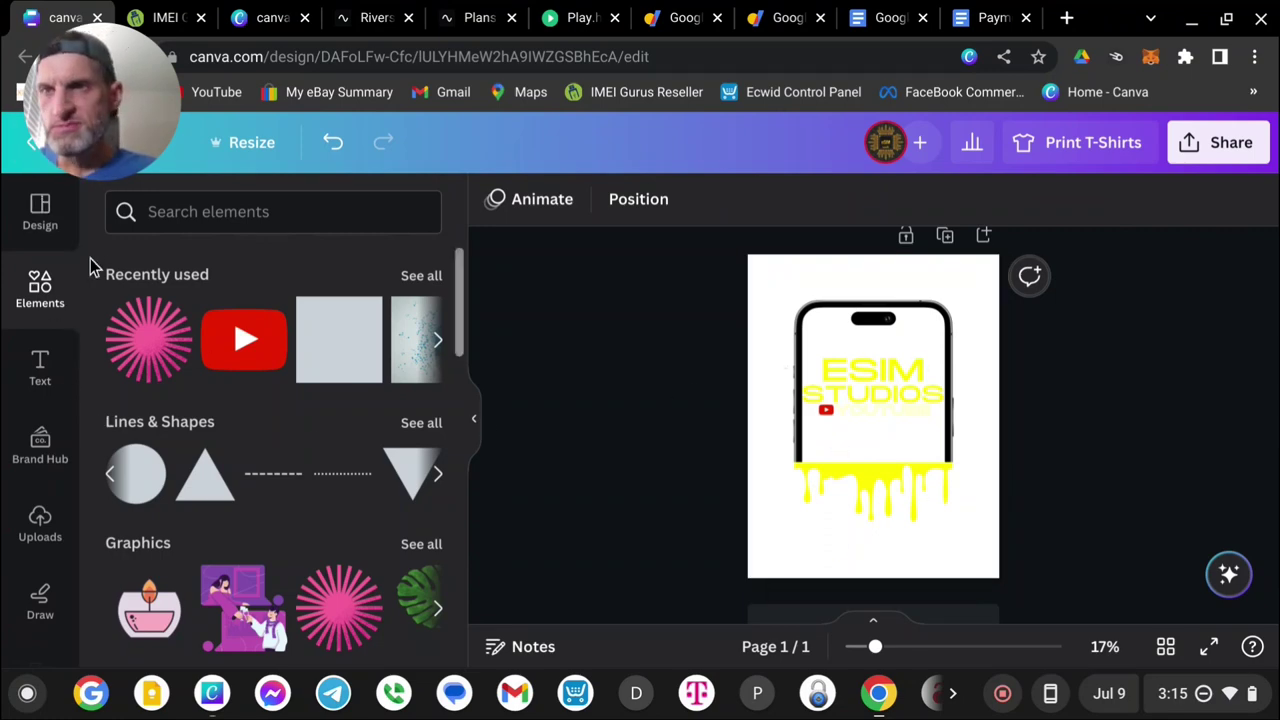
Leave the gears template's details, search the T-shirt templates for "phone" and look through the results
{"action": "left_click", "coordinate": [42, 228]}
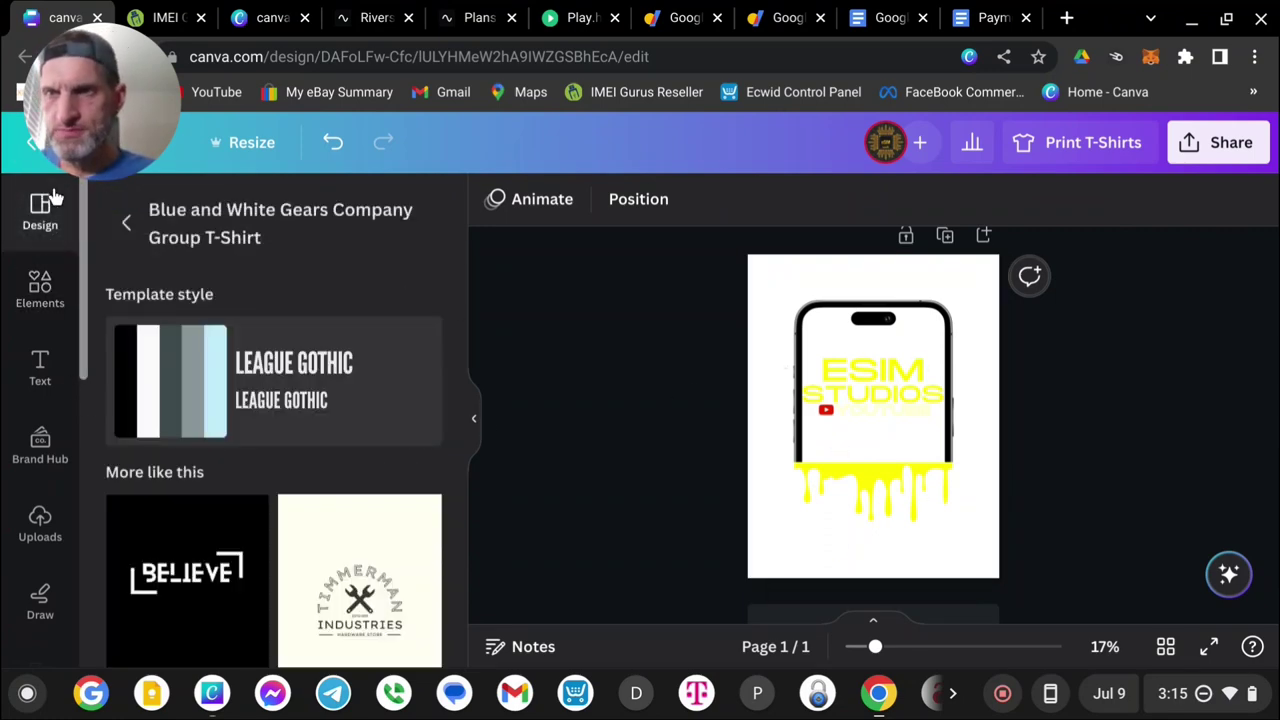
{"action": "left_click", "coordinate": [126, 222]}
{"action": "left_click", "coordinate": [250, 210]}
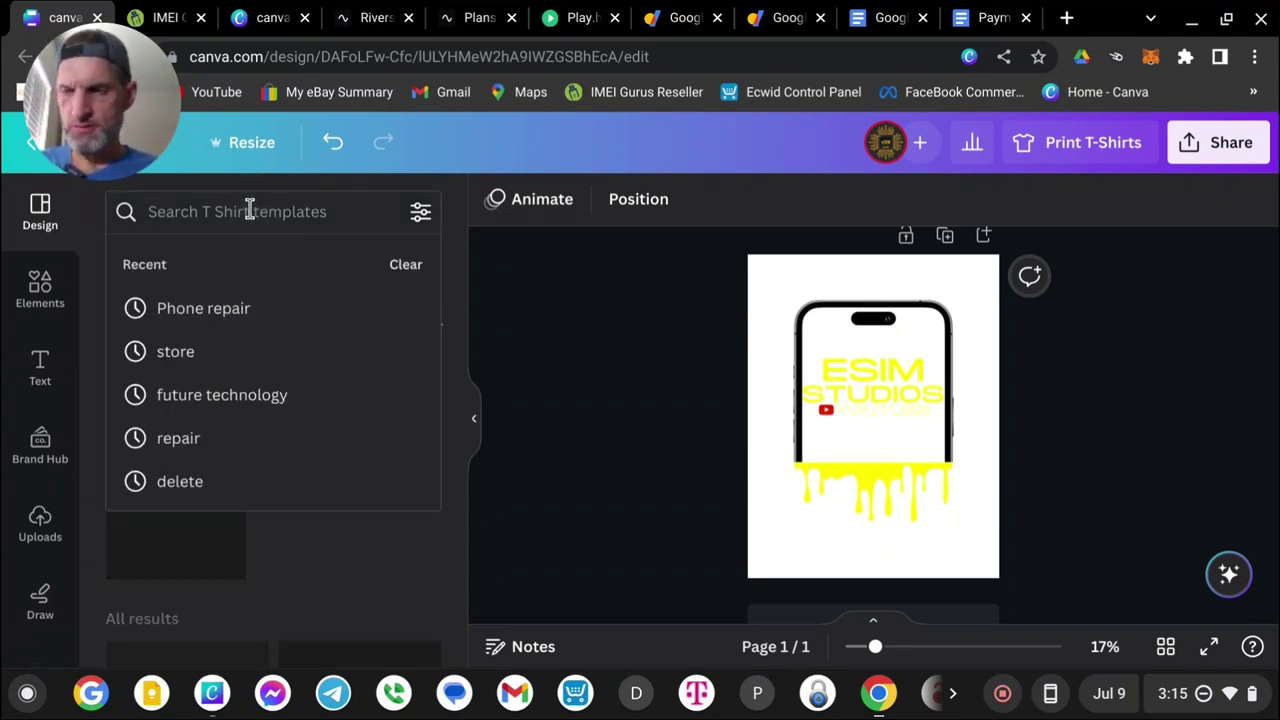
{"action": "type", "text": "phone"}
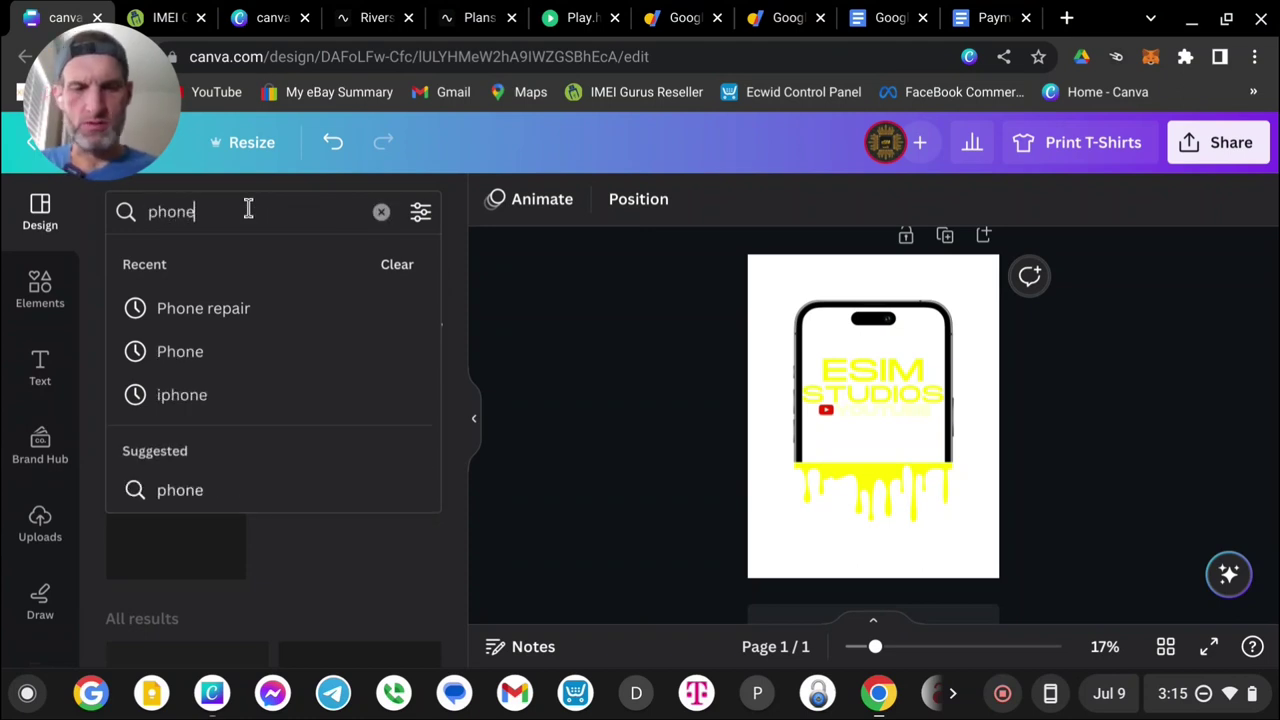
{"action": "key", "text": "Return"}
{"action": "scroll", "coordinate": [459, 499], "scroll_direction": "down", "scroll_amount": 3}
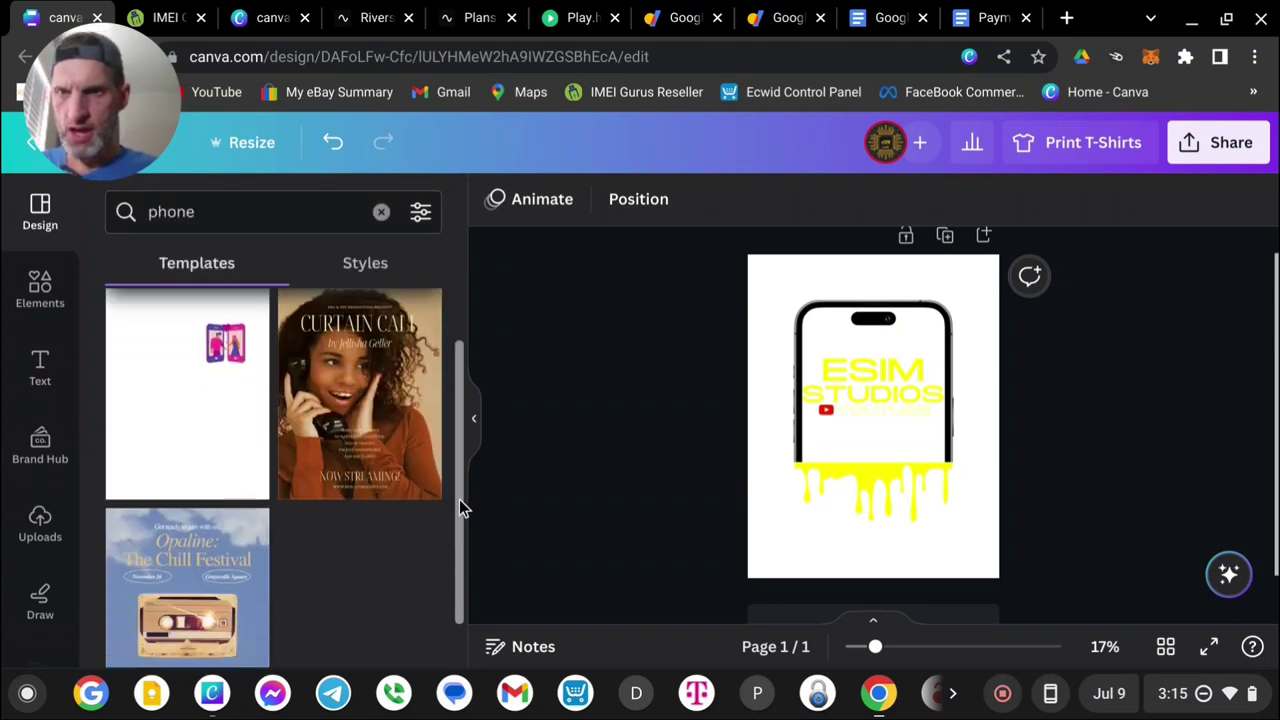
{"action": "scroll", "coordinate": [277, 591], "scroll_direction": "up", "scroll_amount": 3}
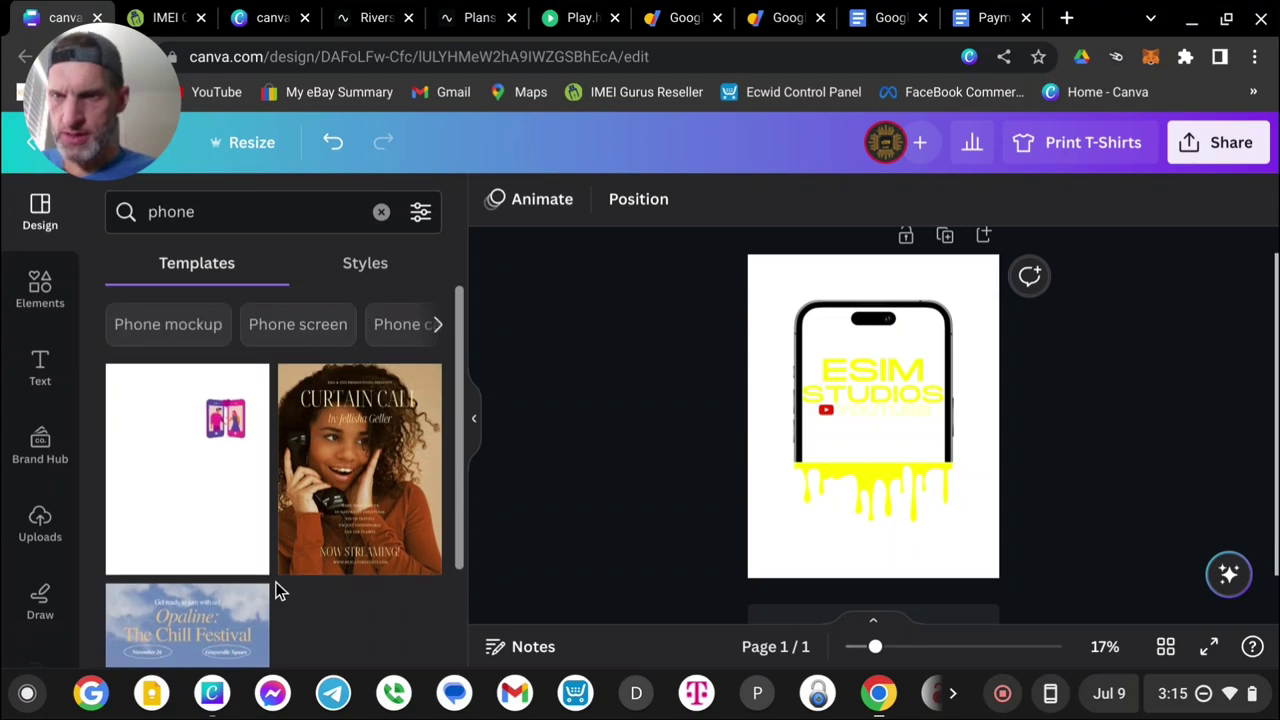
Search the T-shirt templates for "futuristic" instead and look through the results
{"action": "left_click", "coordinate": [381, 211]}
{"action": "type", "text": "fu"}
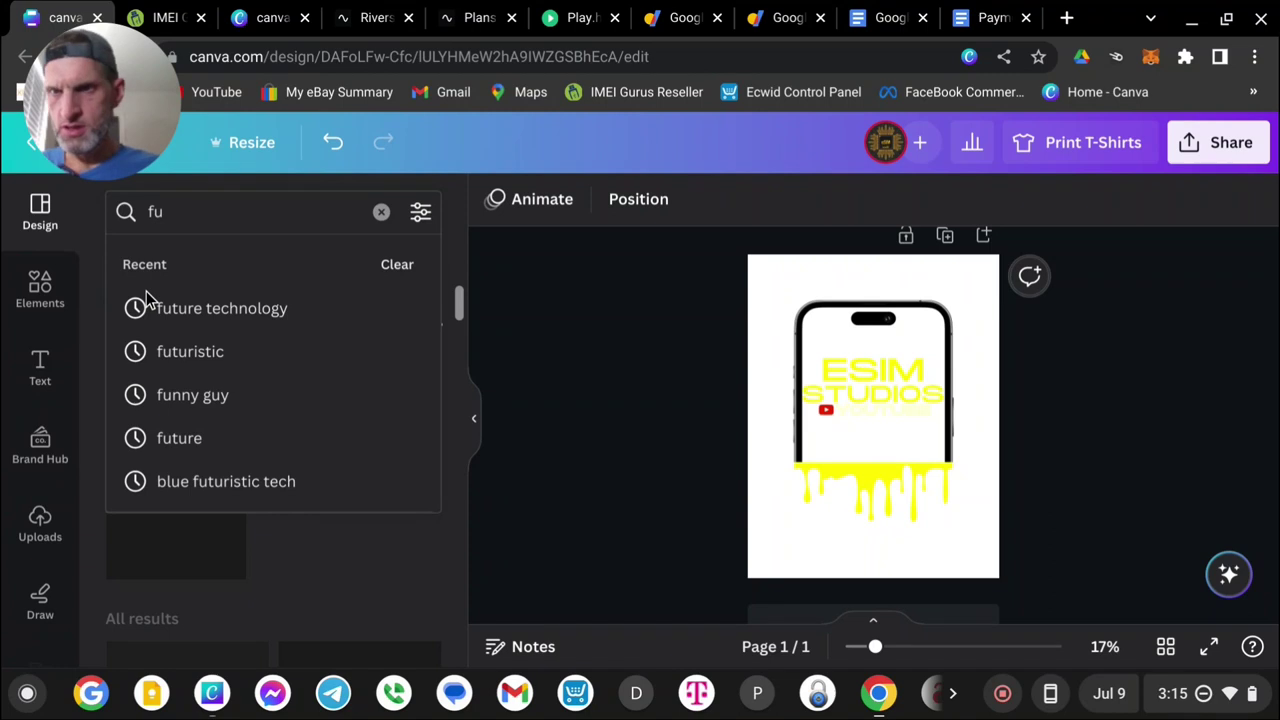
{"action": "left_click", "coordinate": [194, 350]}
{"action": "scroll", "coordinate": [310, 466], "scroll_direction": "down", "scroll_amount": 5}
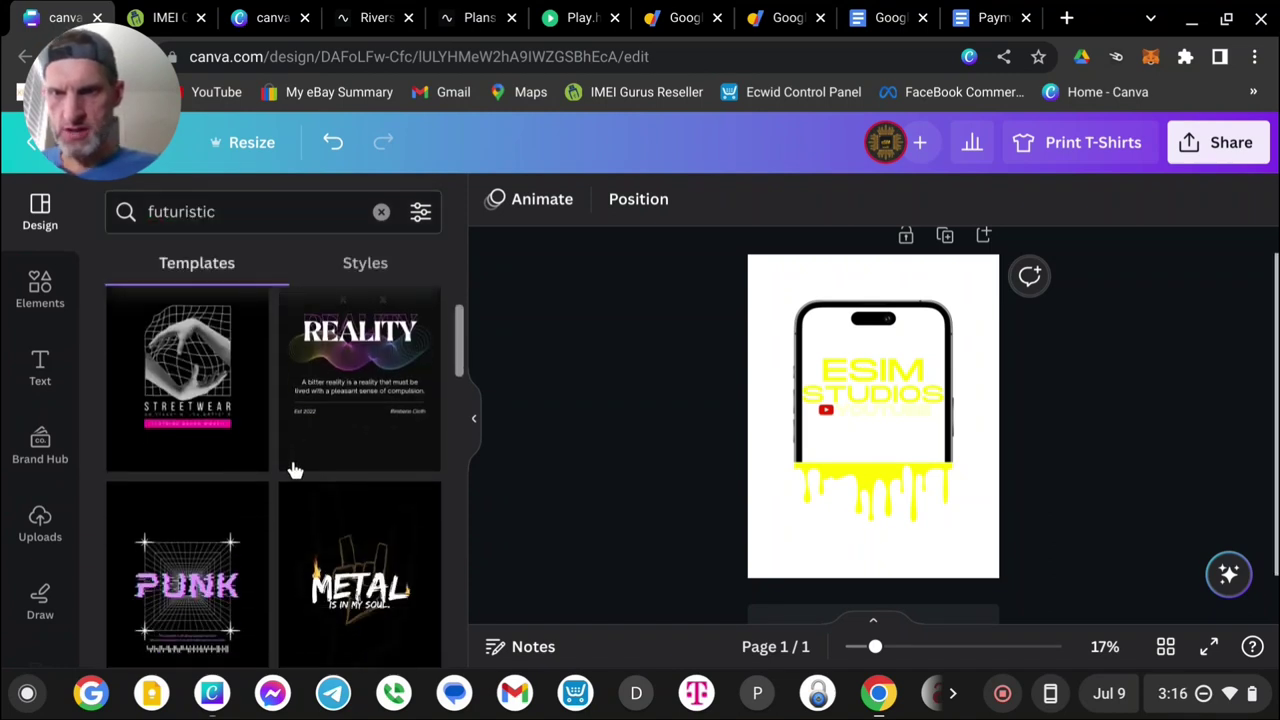
{"action": "scroll", "coordinate": [304, 462], "scroll_direction": "down", "scroll_amount": 3}
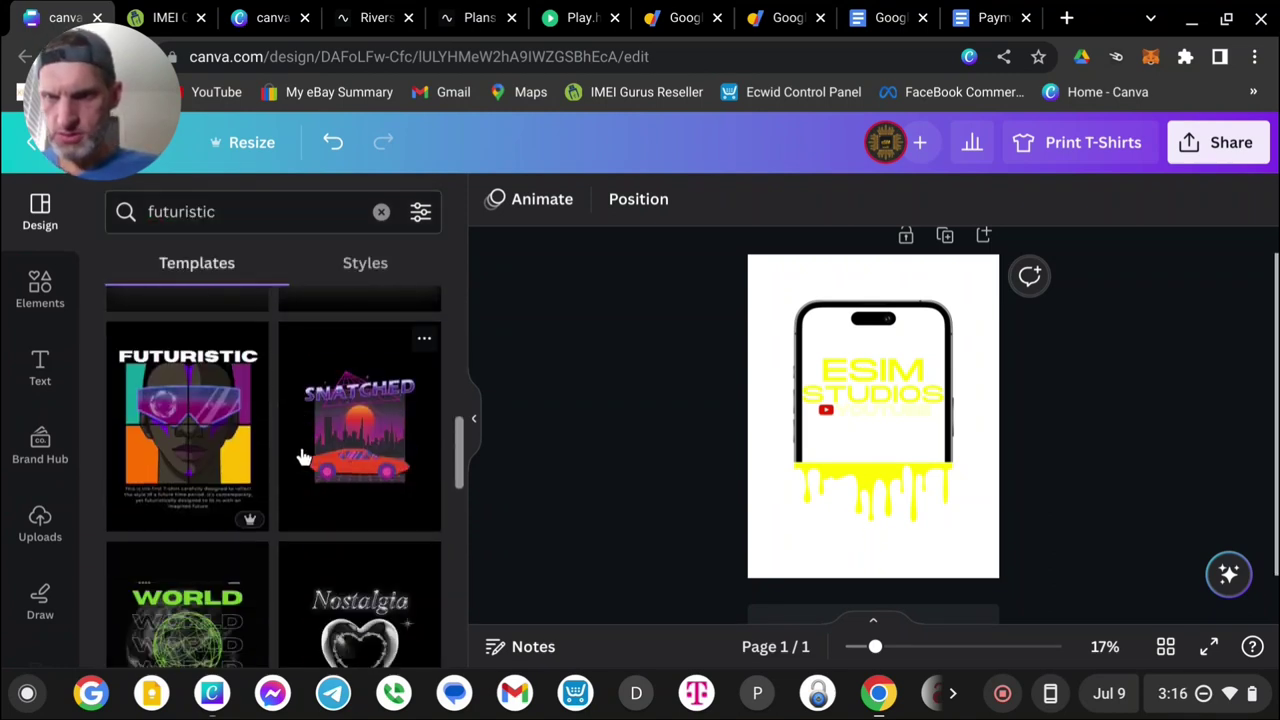
{"action": "scroll", "coordinate": [304, 458], "scroll_direction": "down", "scroll_amount": 4}
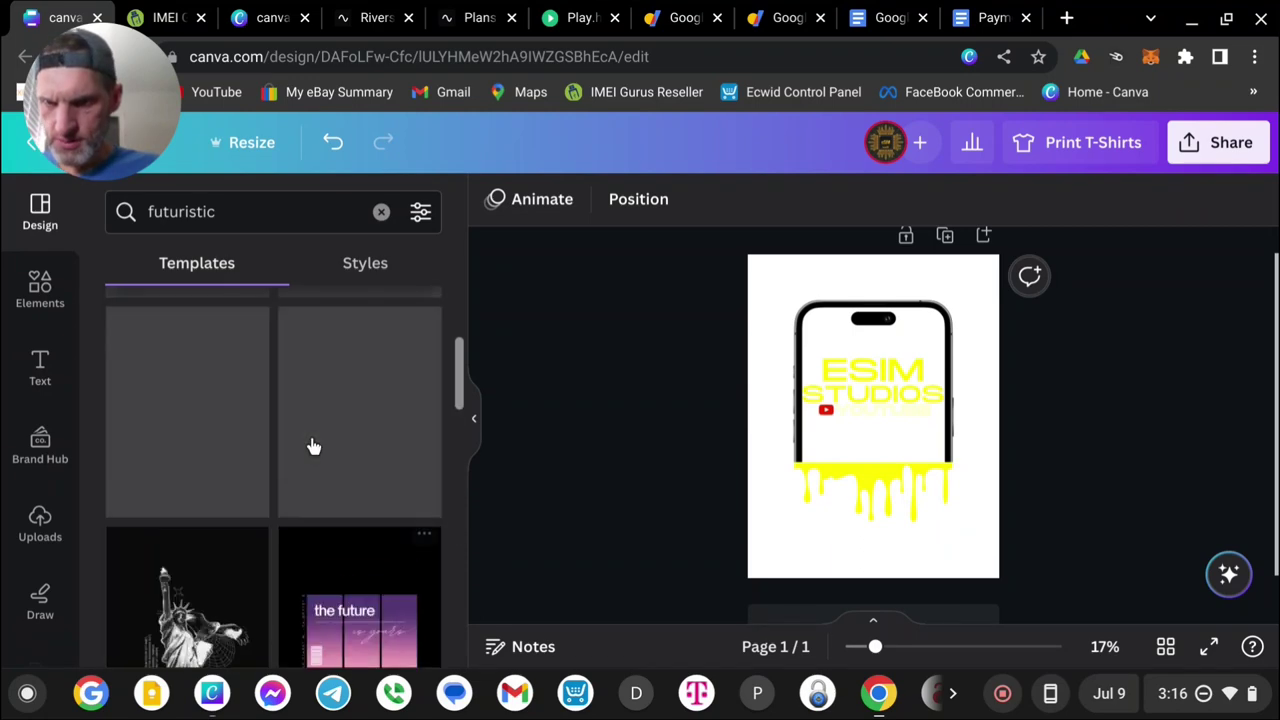
{"action": "scroll", "coordinate": [312, 445], "scroll_direction": "up", "scroll_amount": 10}
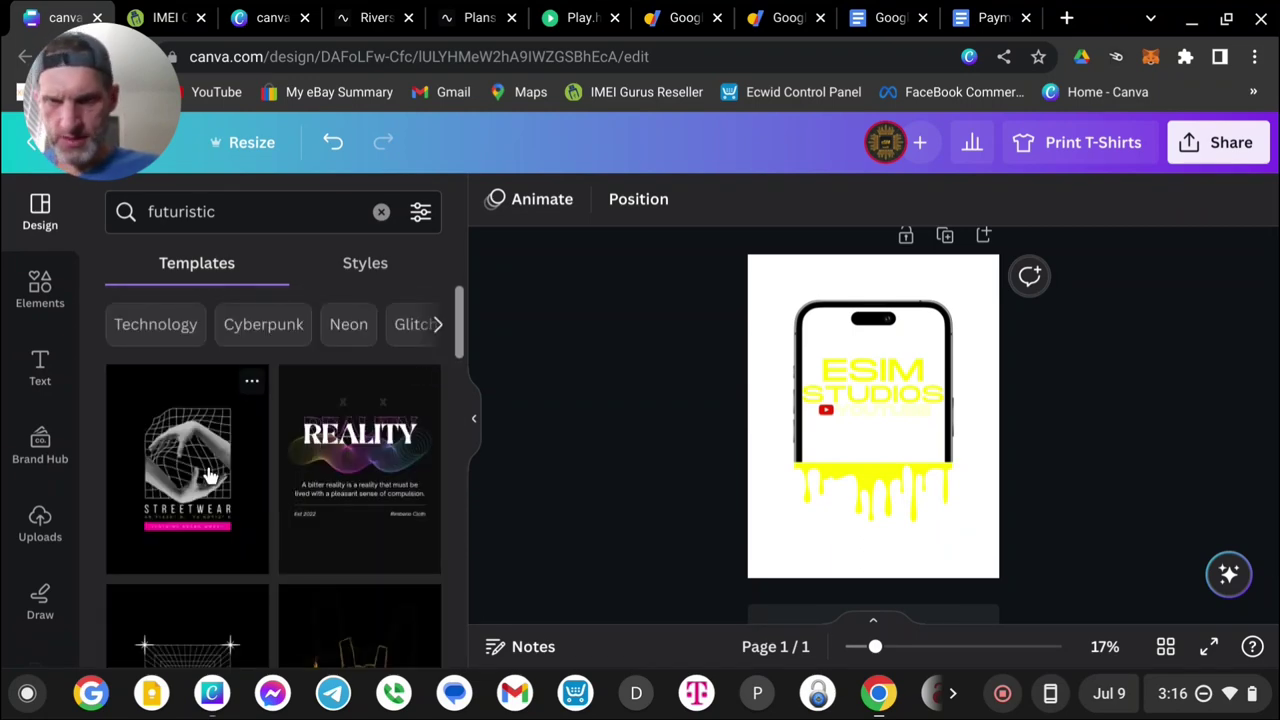
Apply the Black Pink Streetwear Futuristic template to the page and replace it with the related Black Blue Abstract Streetwear T-Shirt template
{"action": "left_click", "coordinate": [210, 476]}
{"action": "left_click", "coordinate": [903, 520]}
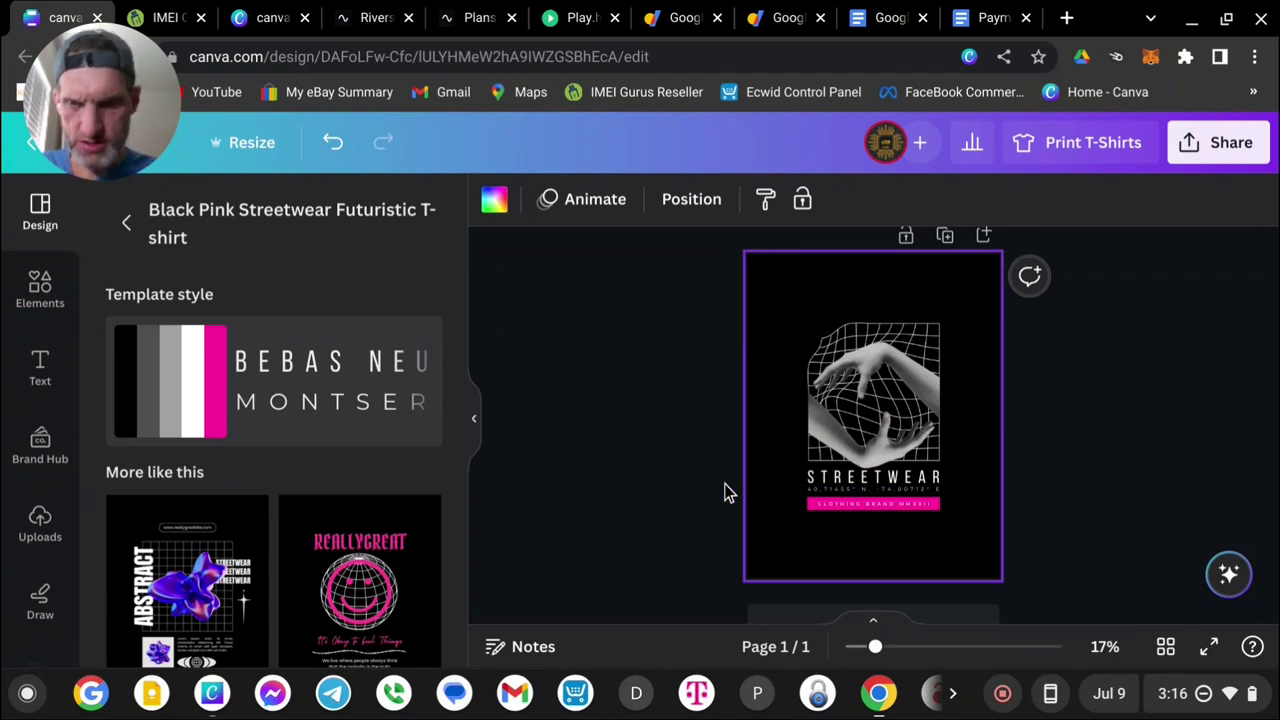
{"action": "left_click", "coordinate": [220, 595]}
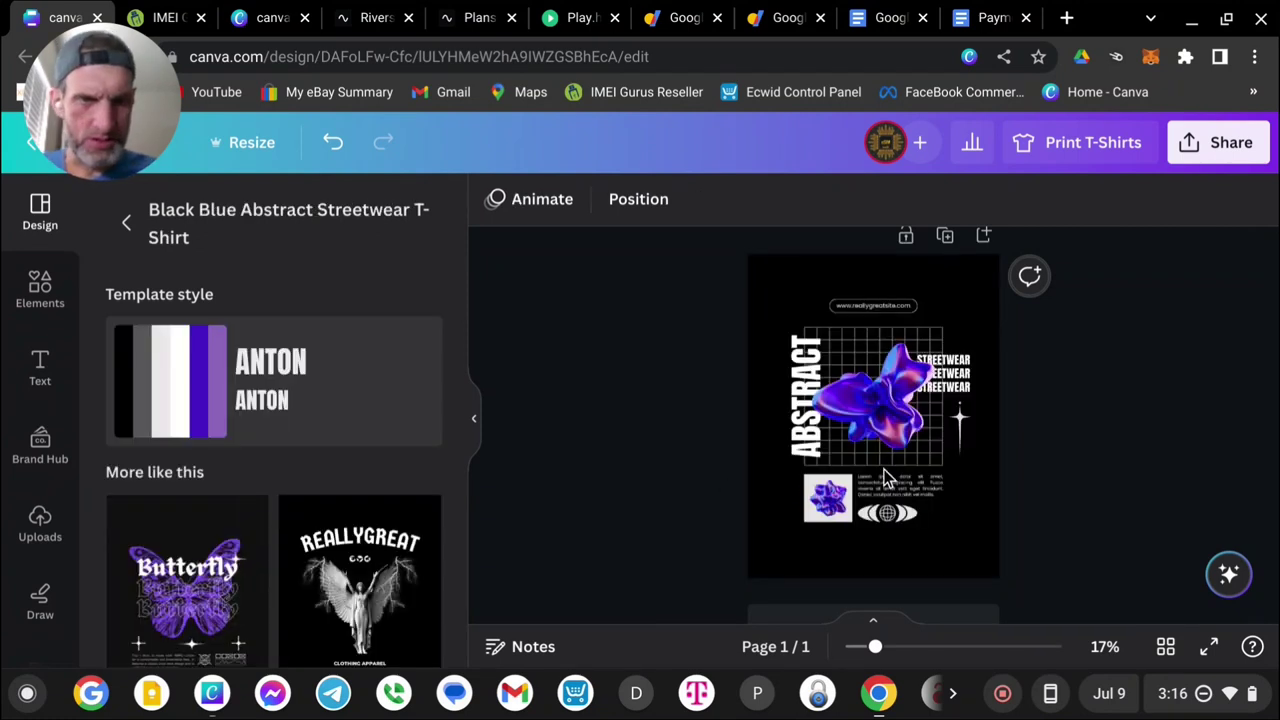
{"action": "left_click", "coordinate": [847, 558]}
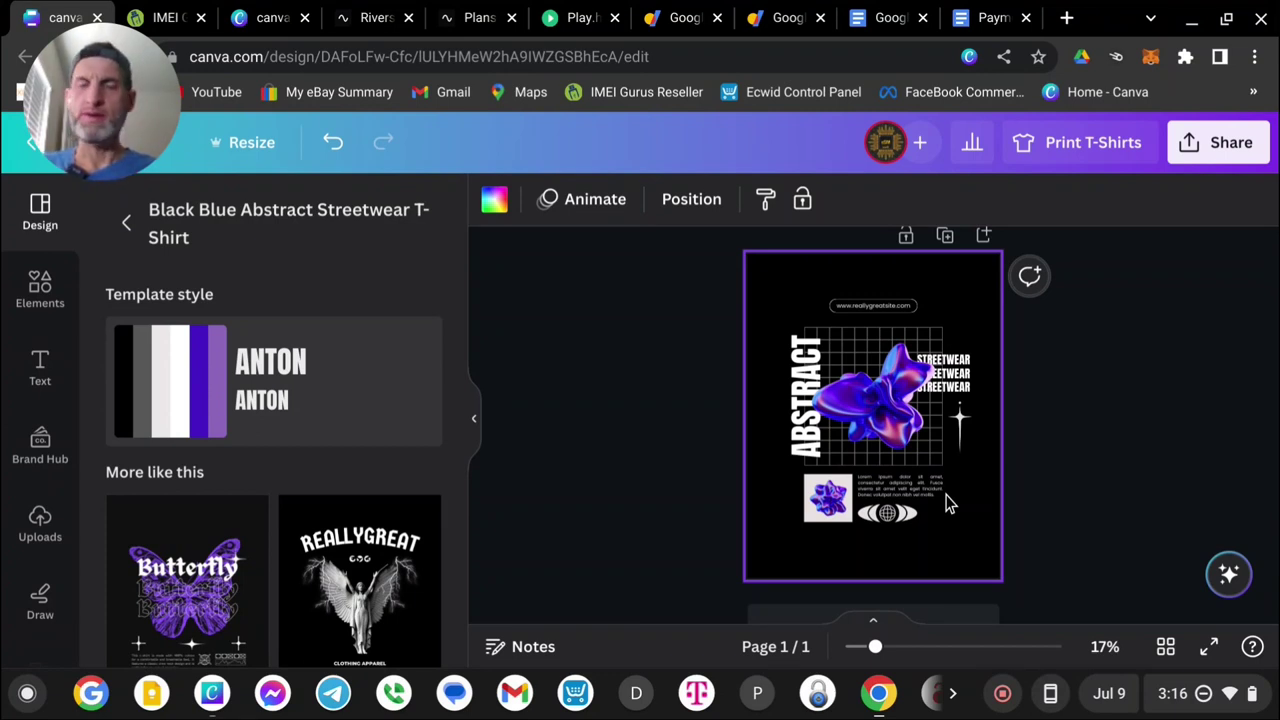
Open the T-shirt print options and examine the mockup and the page choices for the shirt's front and back
{"action": "left_click", "coordinate": [1089, 142]}
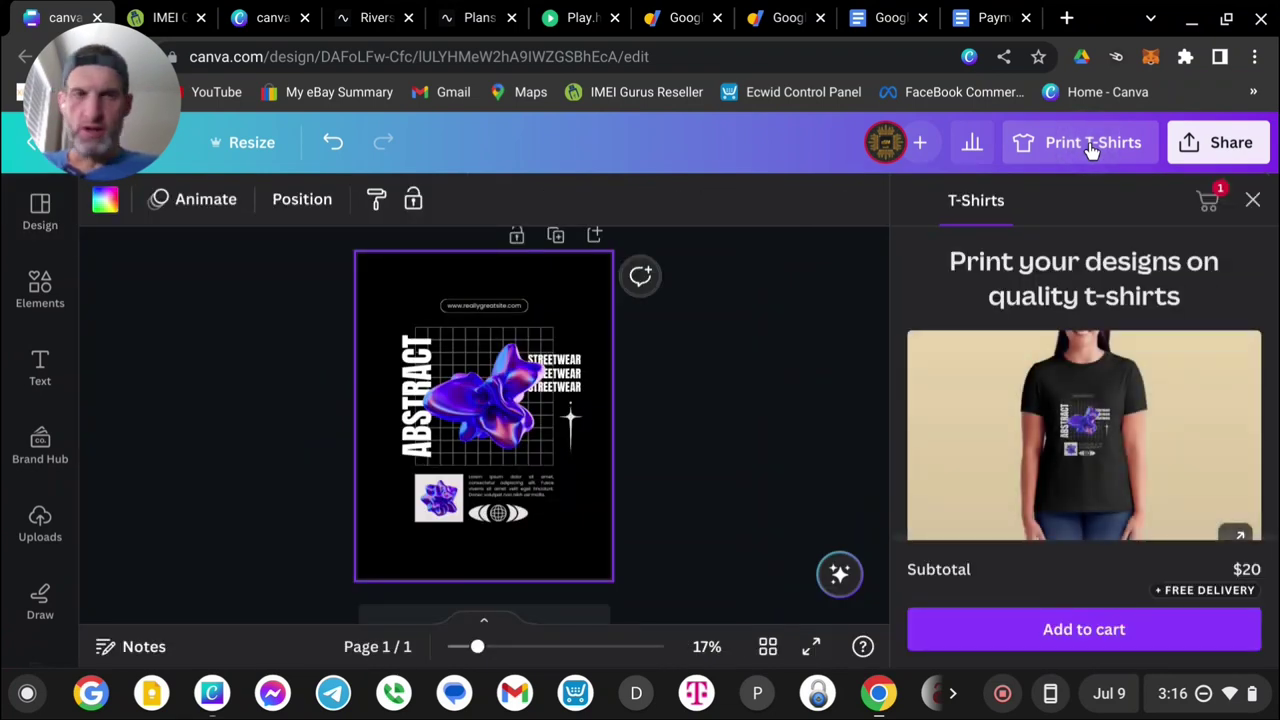
{"action": "scroll", "coordinate": [1117, 518], "scroll_direction": "down", "scroll_amount": 1}
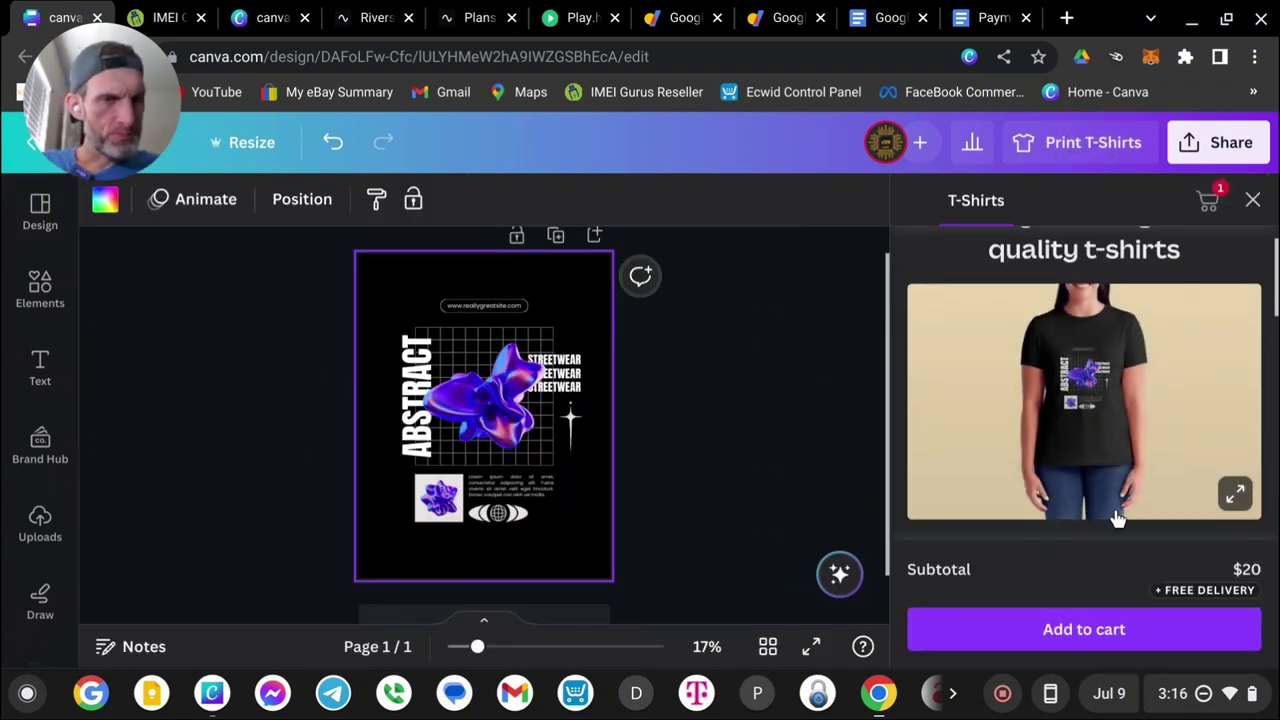
{"action": "scroll", "coordinate": [1118, 505], "scroll_direction": "down", "scroll_amount": 4}
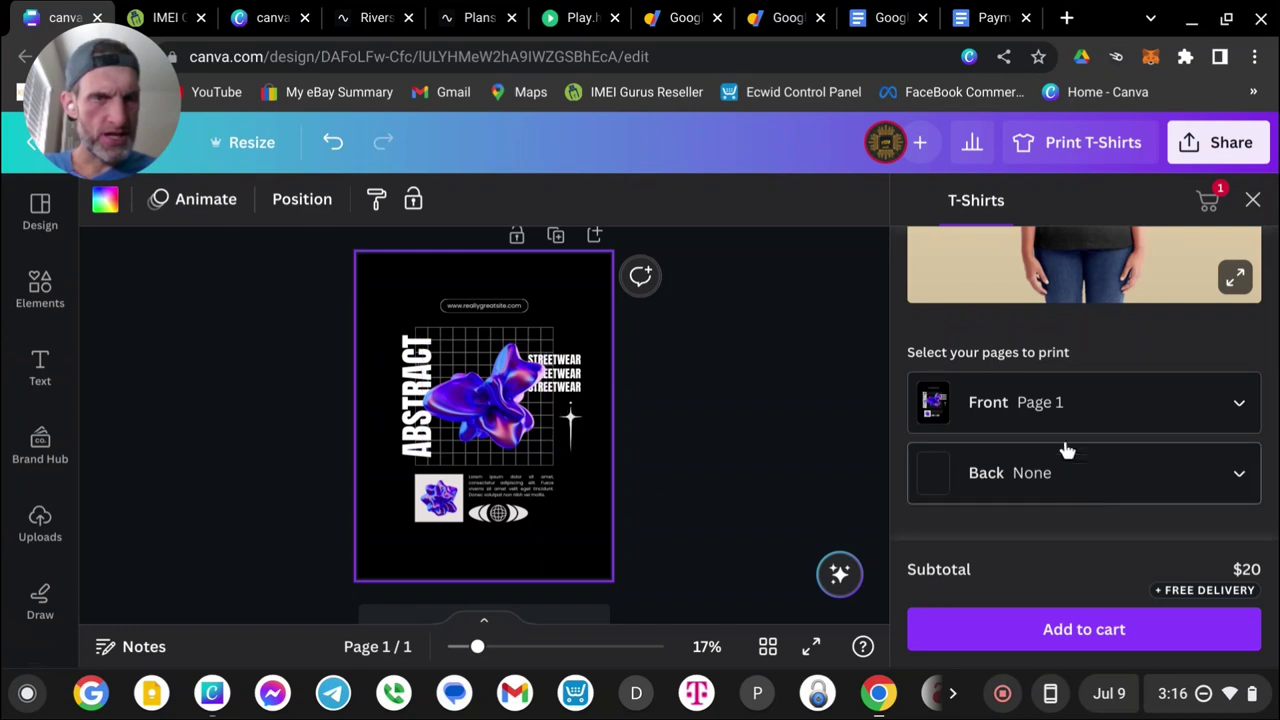
{"action": "left_click", "coordinate": [1163, 488]}
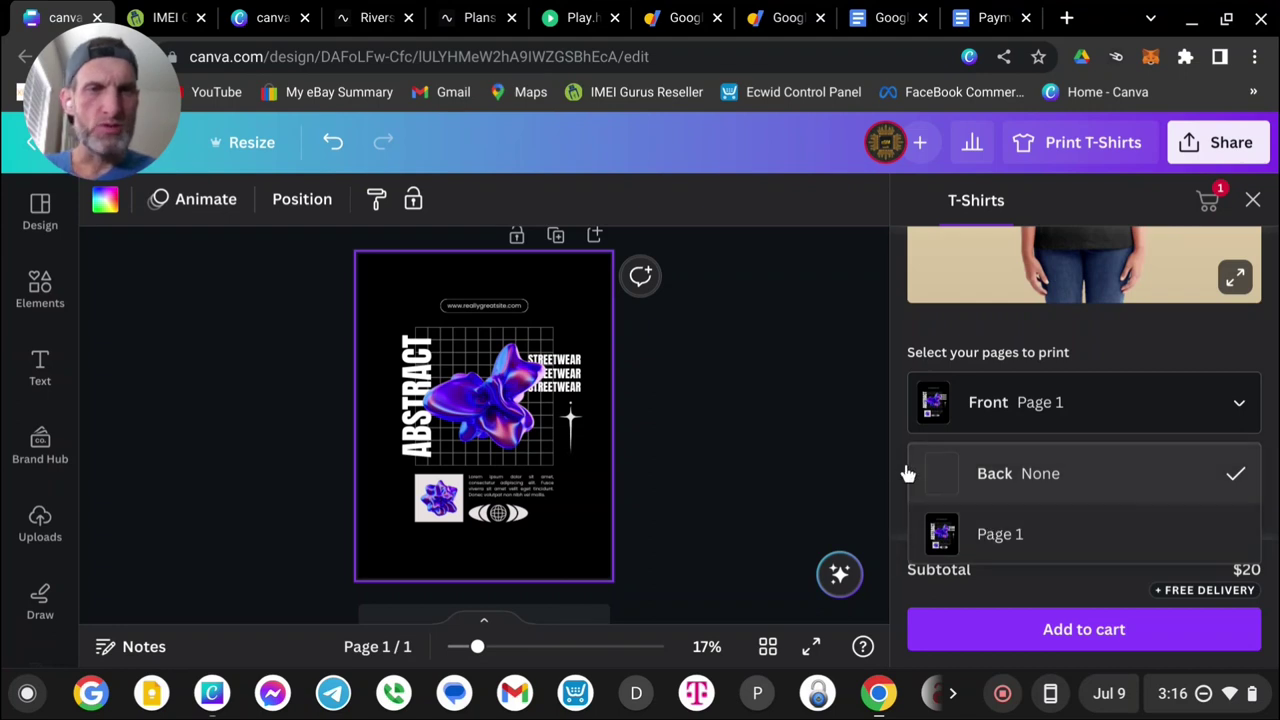
{"action": "left_click", "coordinate": [670, 428]}
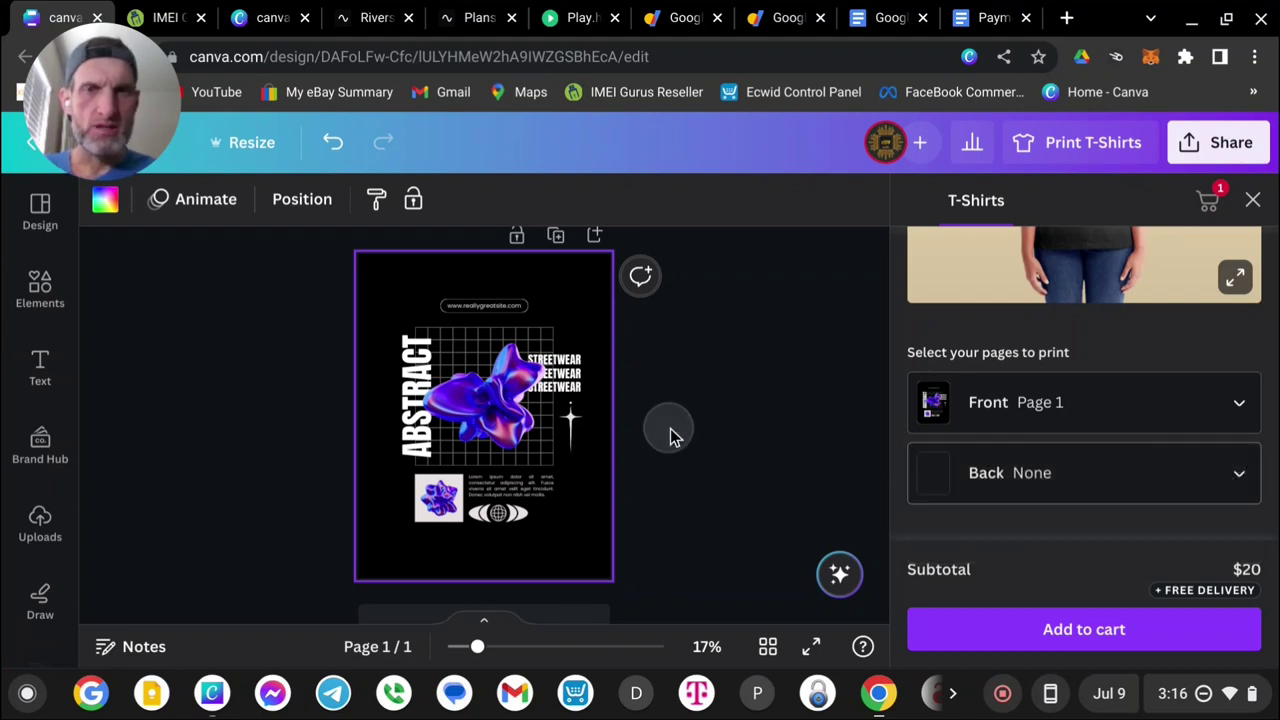
Add a second page to the design and place a heading reading "esim studios" on it
{"action": "left_click", "coordinate": [595, 237]}
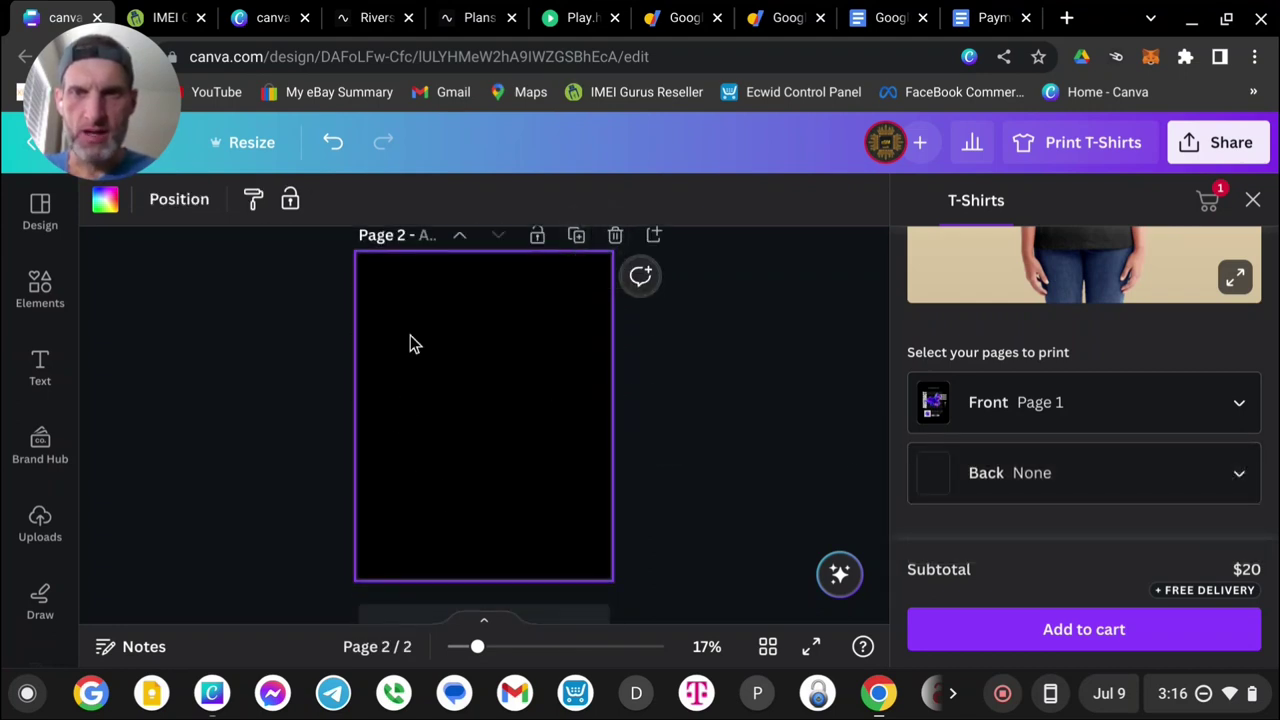
{"action": "left_click", "coordinate": [451, 416]}
{"action": "left_click", "coordinate": [38, 370]}
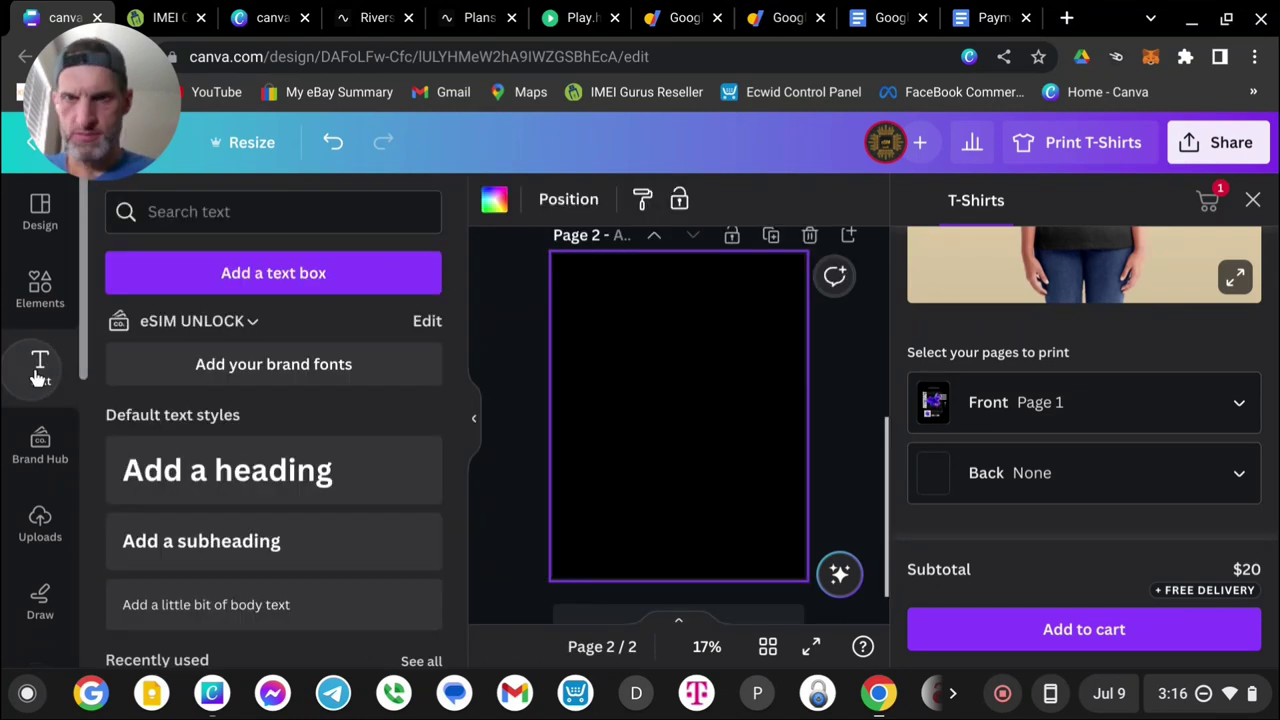
{"action": "left_click", "coordinate": [275, 488]}
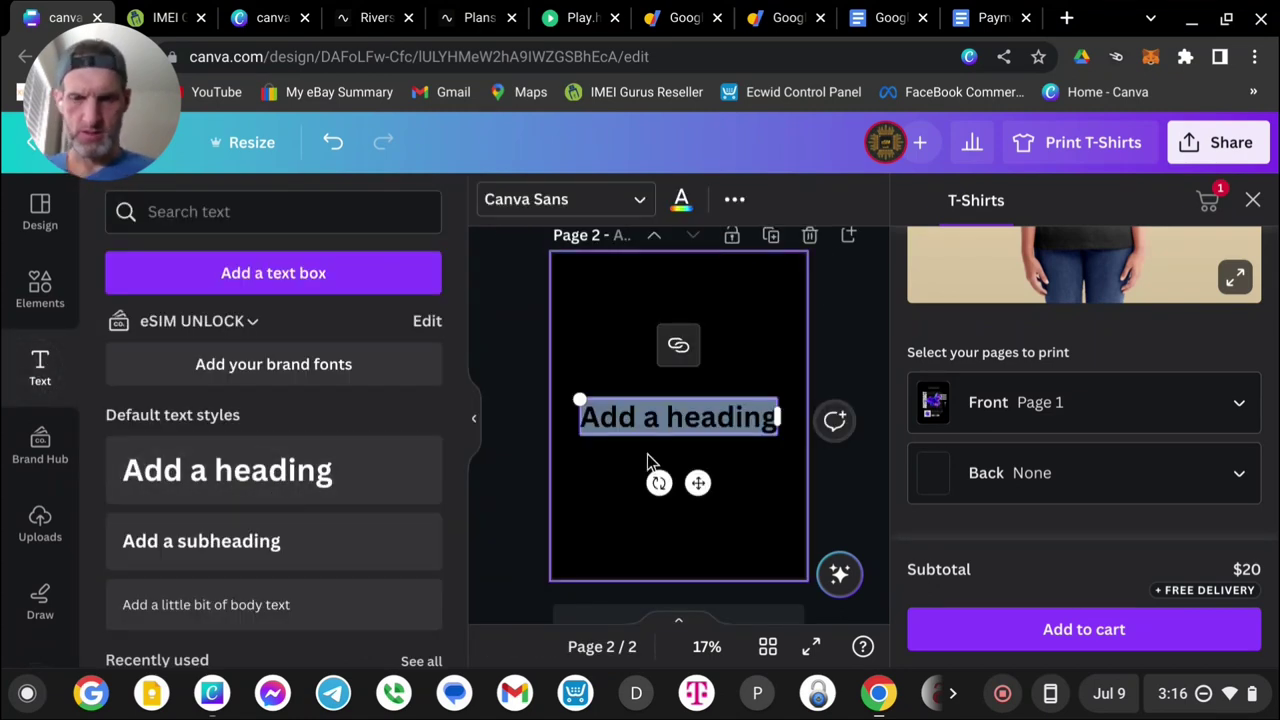
{"action": "type", "text": "esim"}
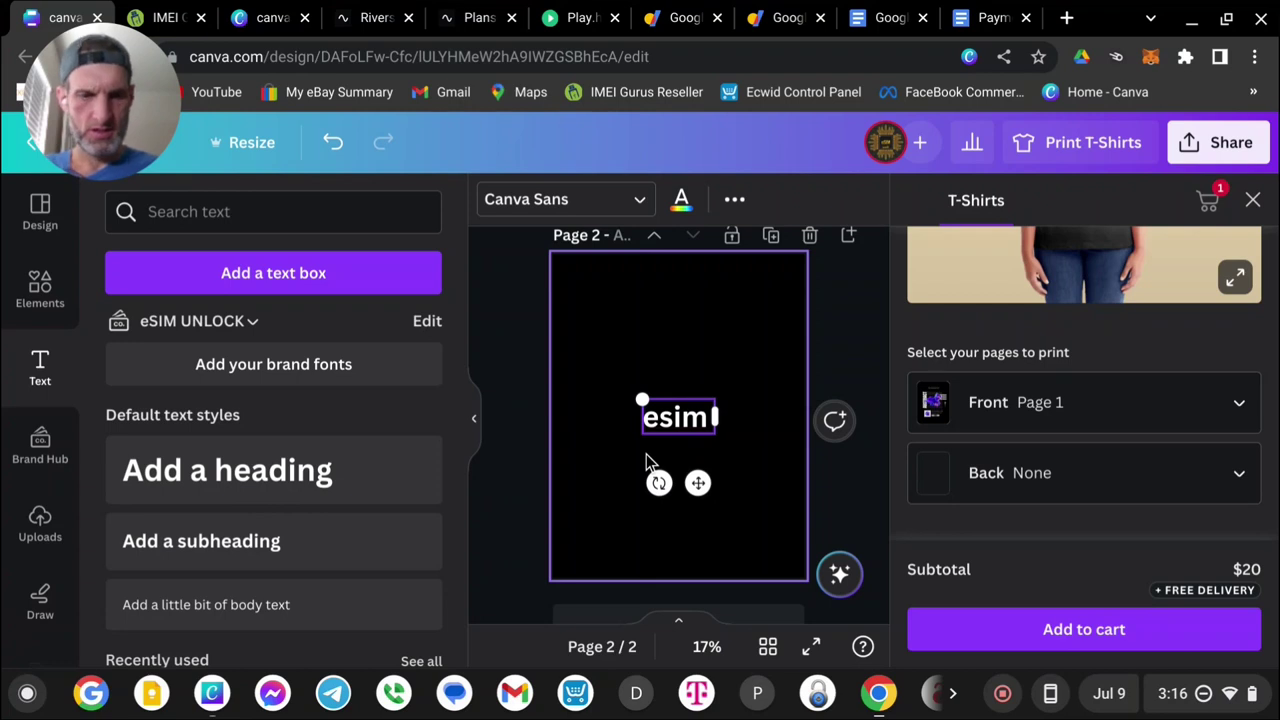
{"action": "type", "text": " studios"}
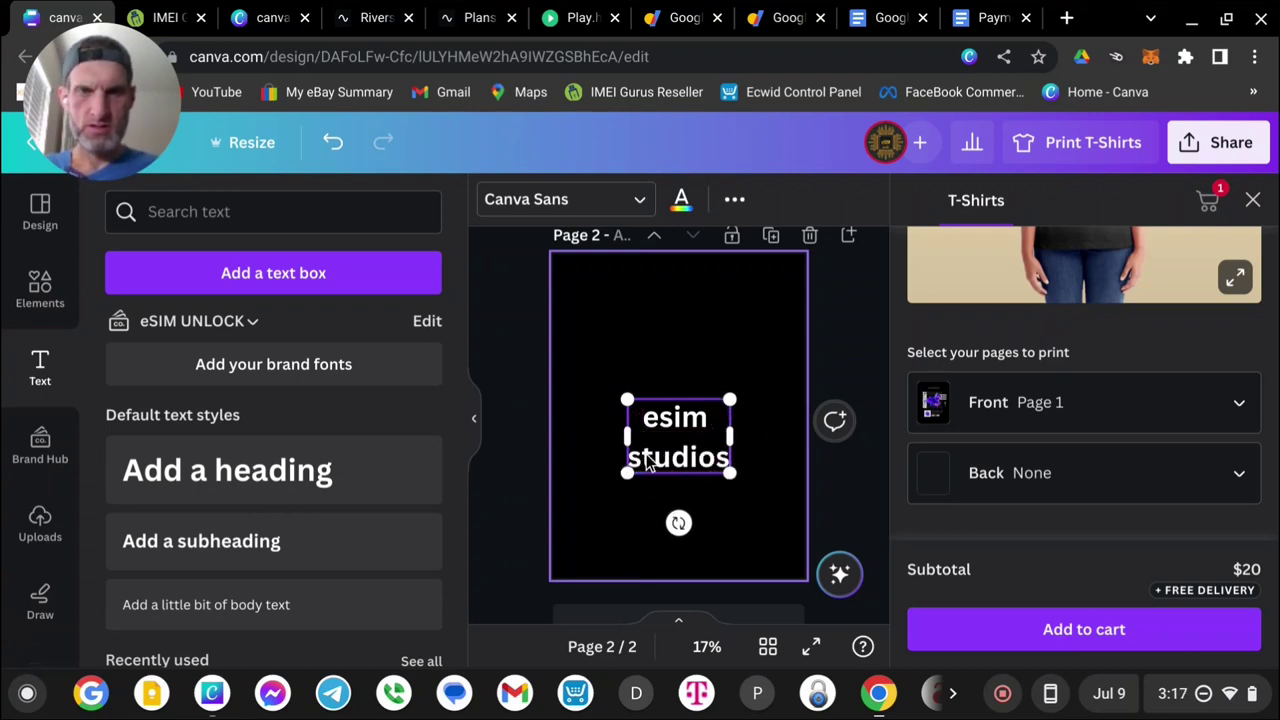
{"action": "left_click", "coordinate": [840, 316]}
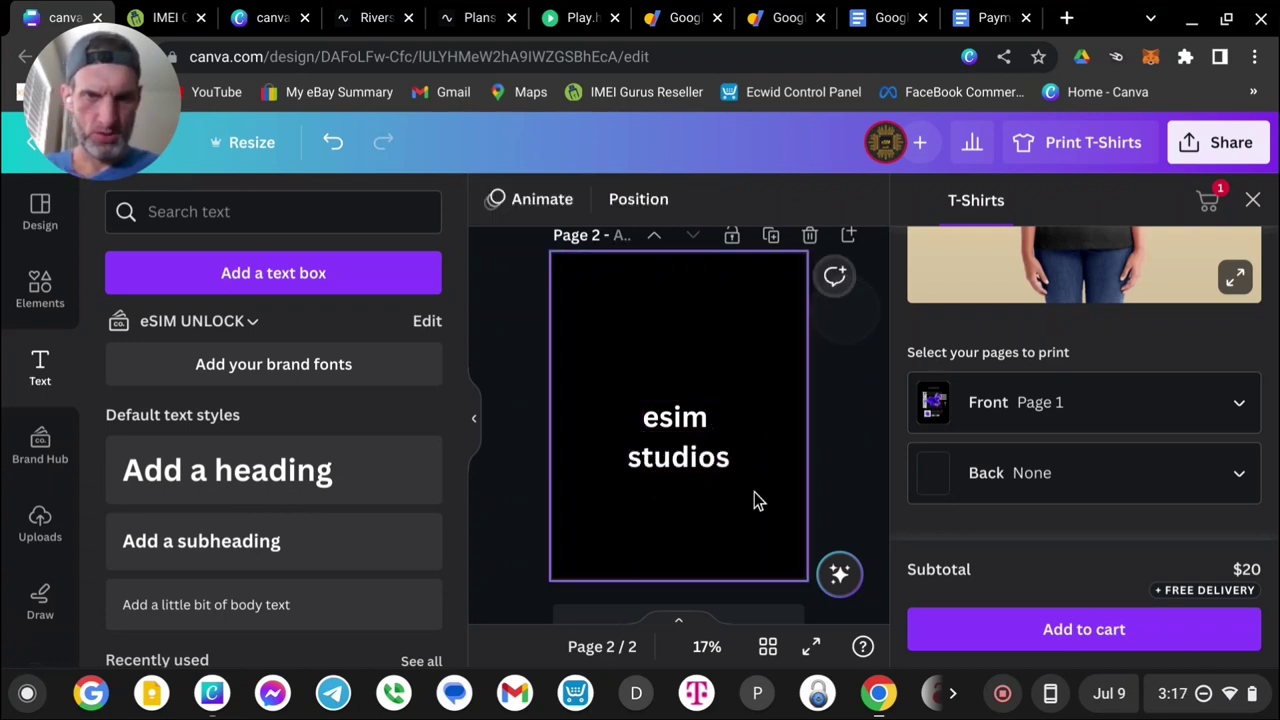
Widen the "esim studios" text box on both sides to span the full page width
{"action": "left_click", "coordinate": [702, 463]}
{"action": "left_click_drag", "start_coordinate": [737, 436], "coordinate": [806, 440]}
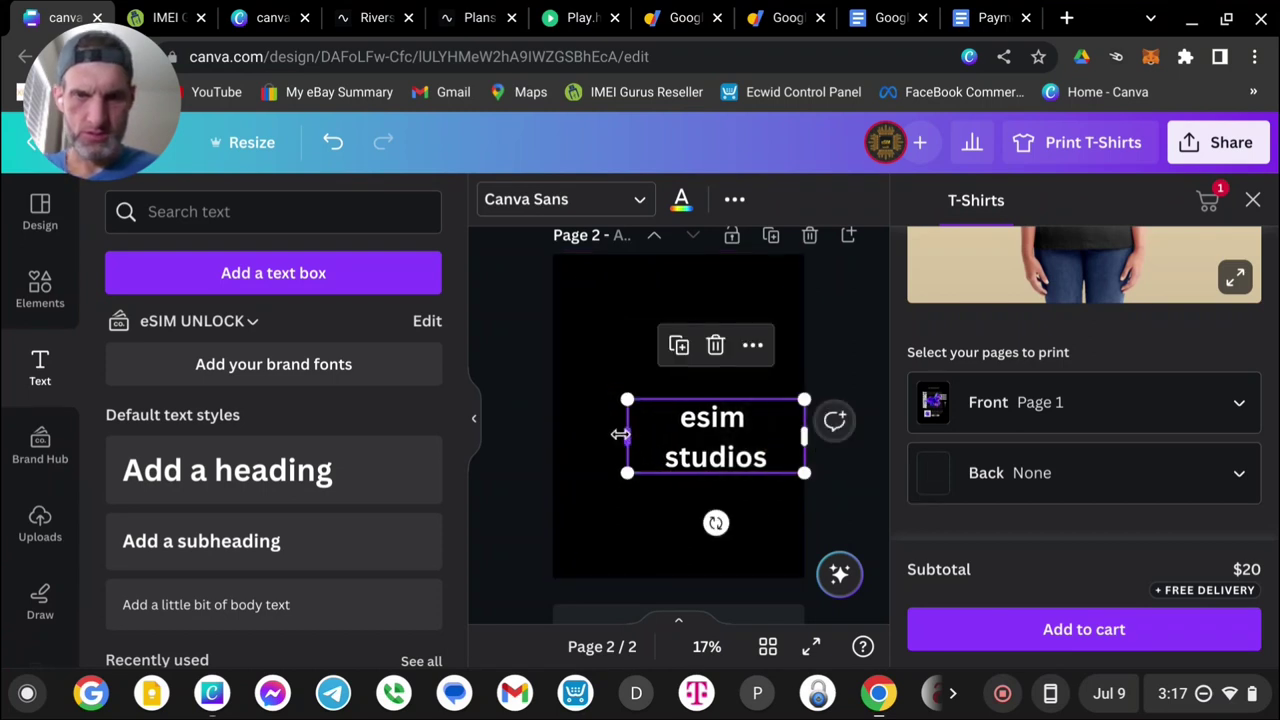
{"action": "left_click_drag", "start_coordinate": [620, 434], "coordinate": [552, 434]}
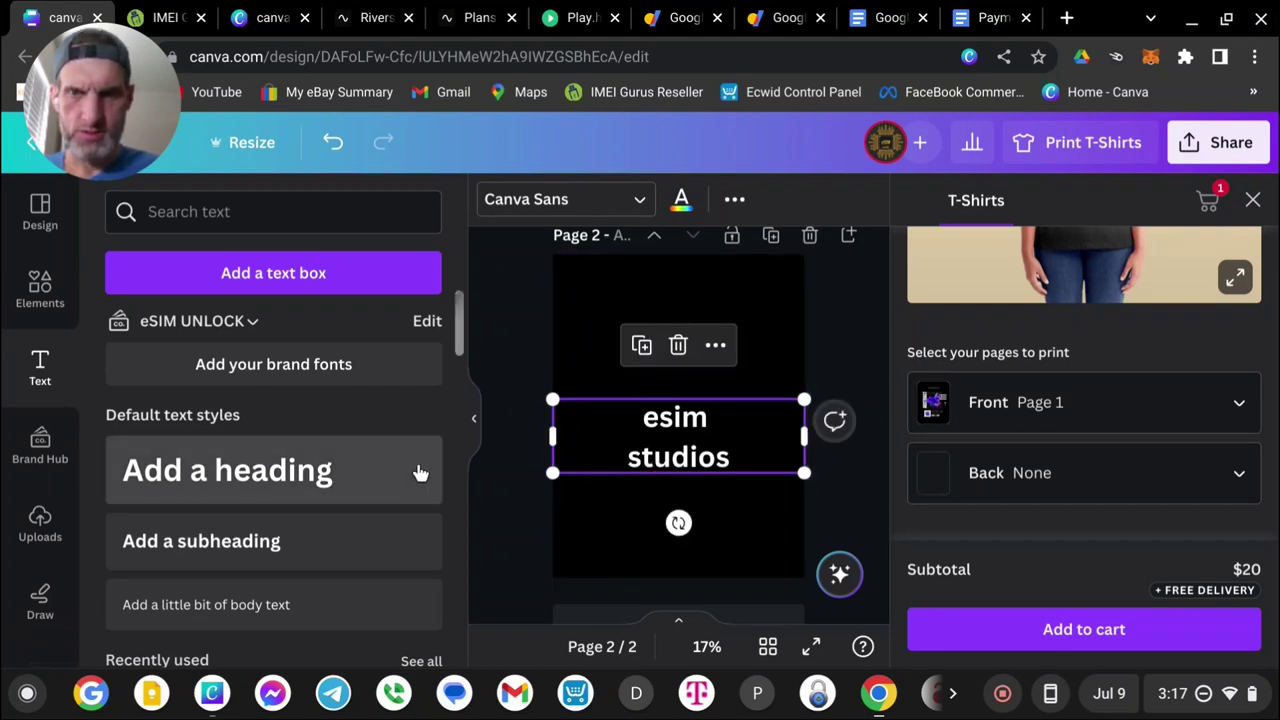
Hide the side panel and reduce the "esim studios" text on page 2 to font size 75
{"action": "left_click", "coordinate": [474, 418]}
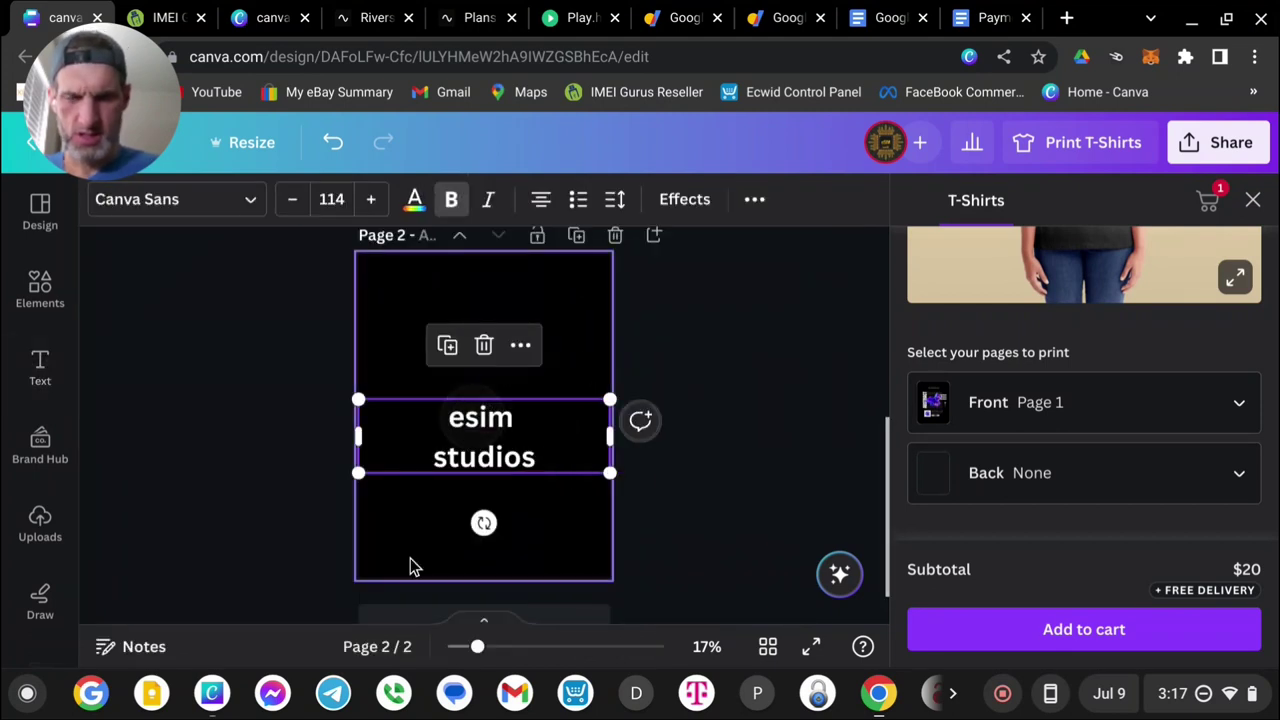
{"action": "left_click", "coordinate": [292, 200]}
{"action": "left_click", "coordinate": [292, 200]}
{"action": "left_click", "coordinate": [292, 200]}
{"action": "left_click", "coordinate": [292, 200]}
{"action": "left_click", "coordinate": [292, 201]}
{"action": "left_click", "coordinate": [292, 201]}
{"action": "left_click", "coordinate": [292, 201]}
{"action": "left_click_drag", "start_coordinate": [292, 204], "coordinate": [292, 204]}
Remove the line break in the heading so that "esim studios" sits on a single line
{"action": "left_click", "coordinate": [523, 421]}
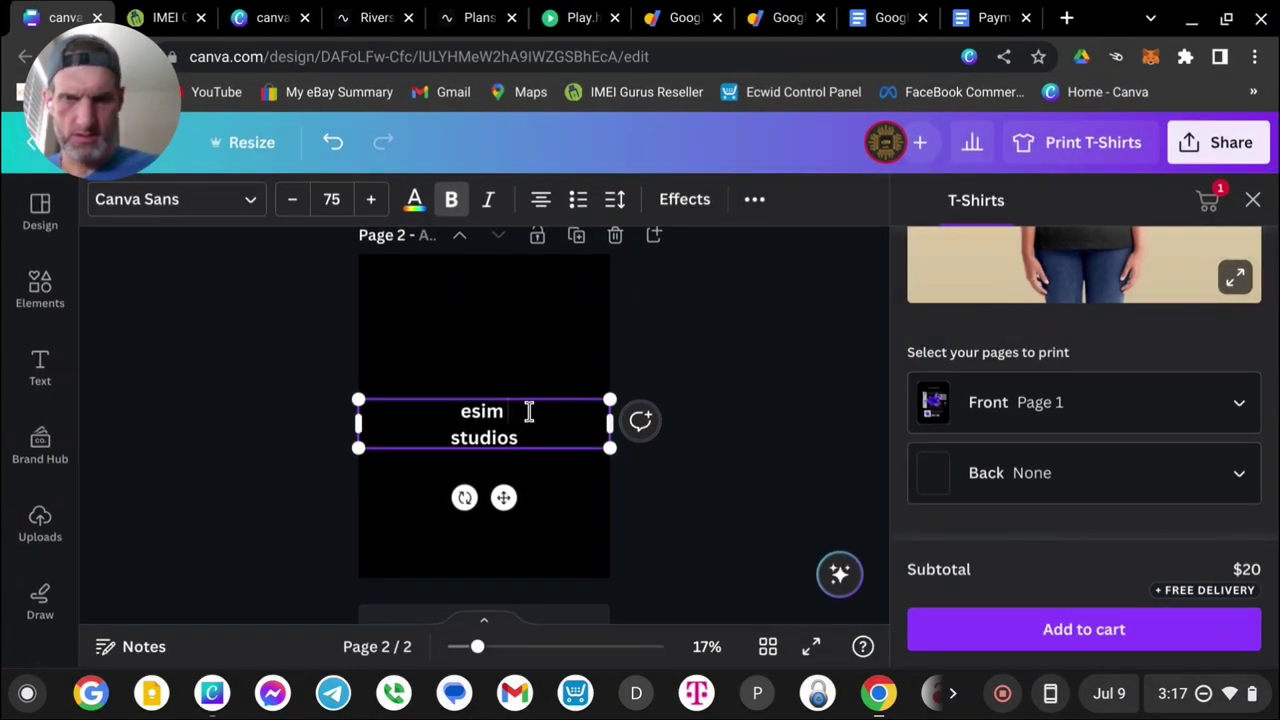
{"action": "key", "text": "BackSpace"}
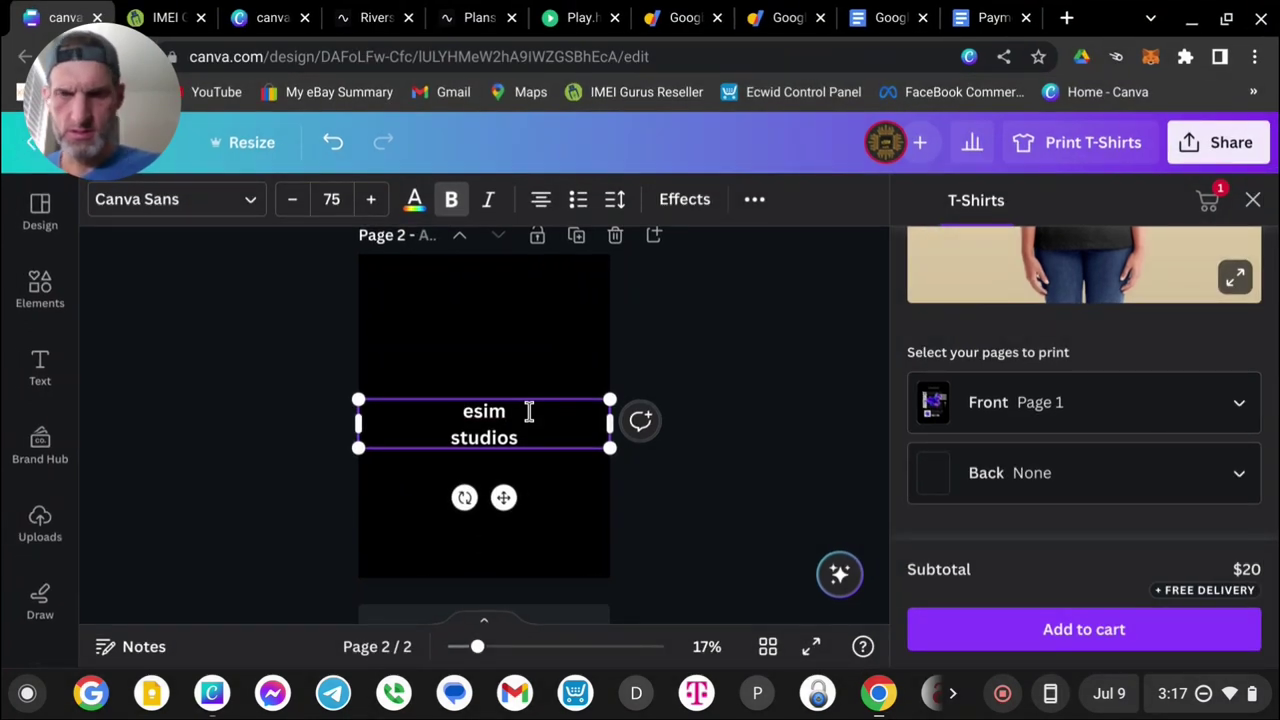
{"action": "left_click", "coordinate": [448, 438]}
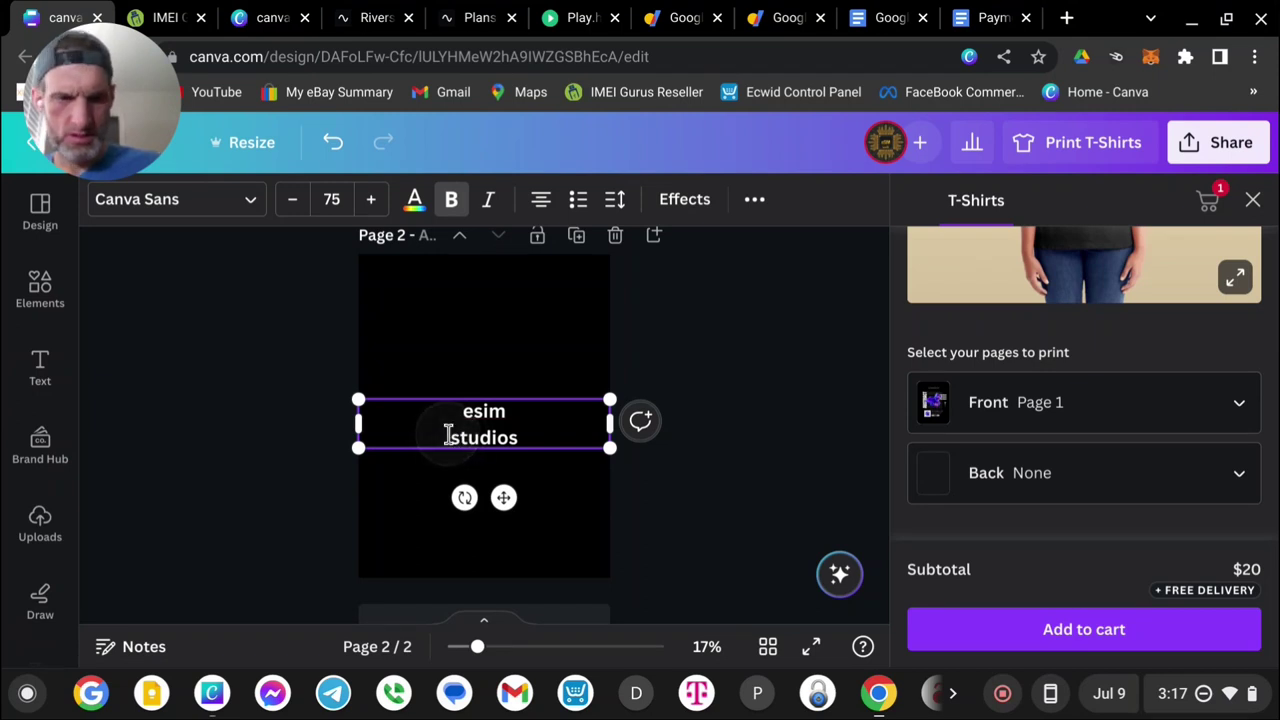
{"action": "key", "text": "BackSpace"}
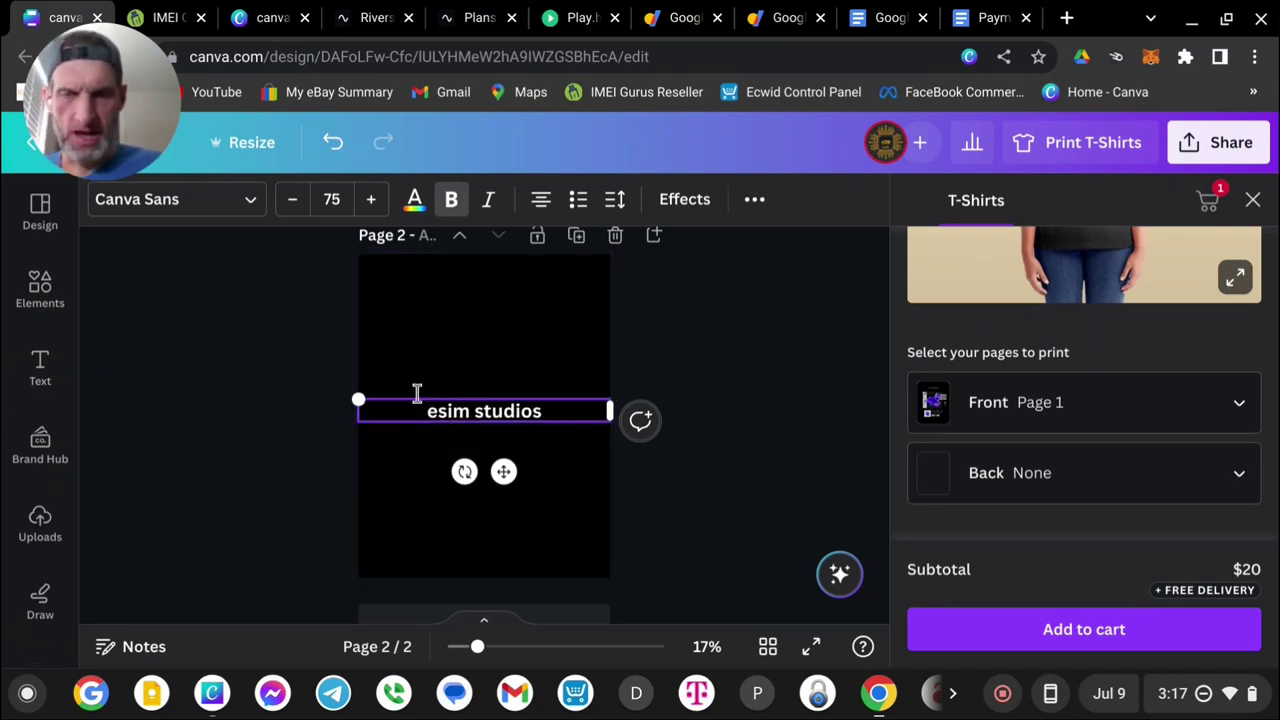
Set the "esim studios" font size to 137 and move the text up near the top of page 2
{"action": "left_click_drag", "start_coordinate": [374, 201], "coordinate": [374, 201]}
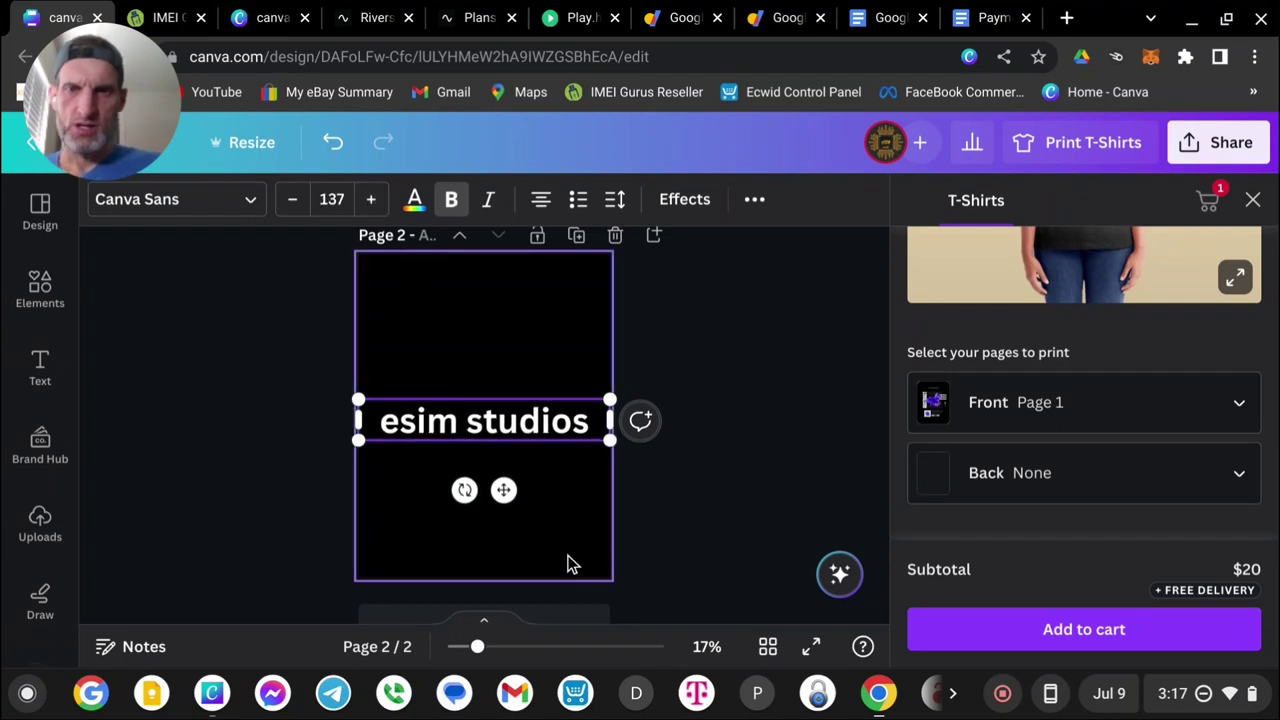
{"action": "left_click_drag", "start_coordinate": [503, 489], "coordinate": [503, 369]}
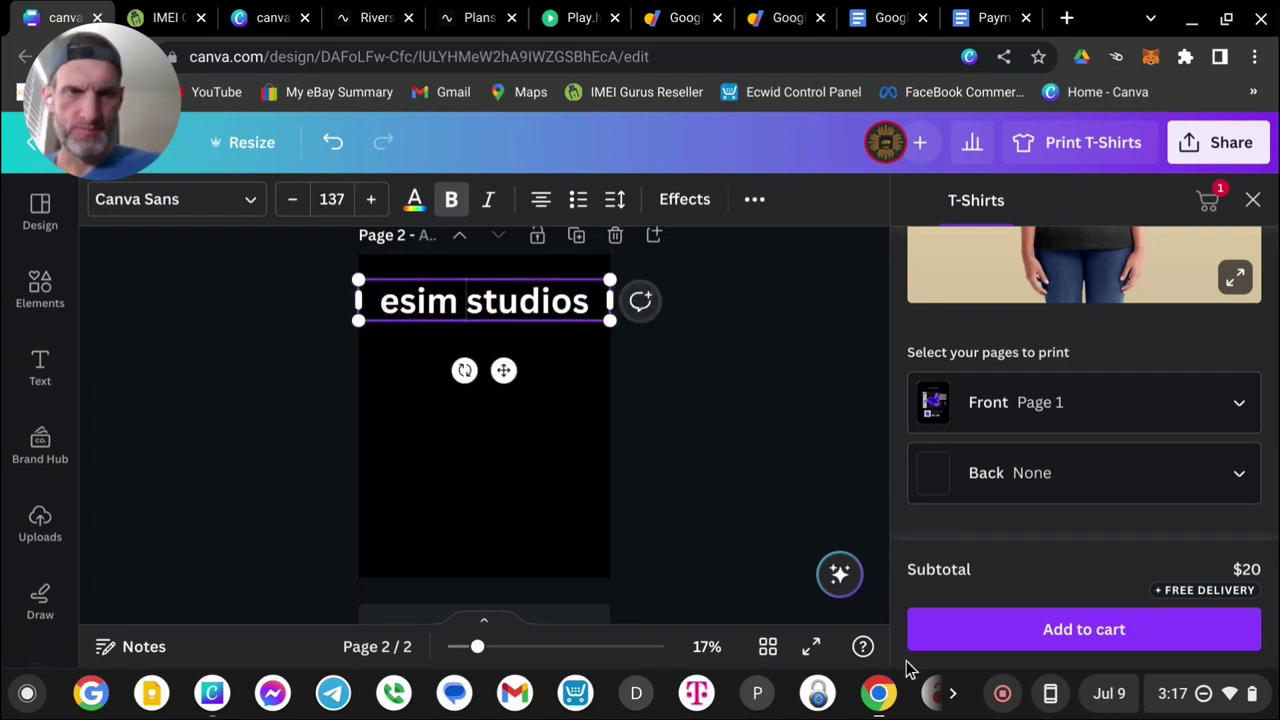
Assign page 2 to be printed on the back of the T-shirt
{"action": "scroll", "coordinate": [734, 388], "scroll_direction": "up", "scroll_amount": 2}
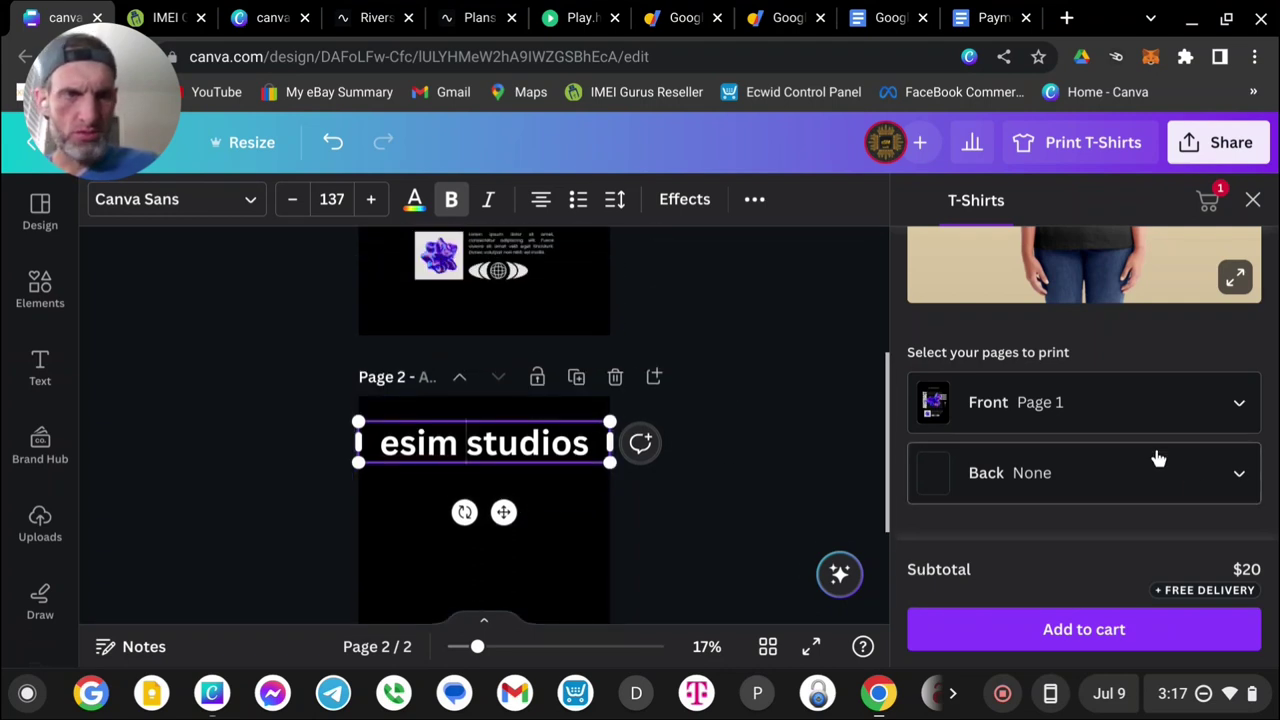
{"action": "left_click", "coordinate": [1206, 484]}
{"action": "left_click", "coordinate": [1088, 594]}
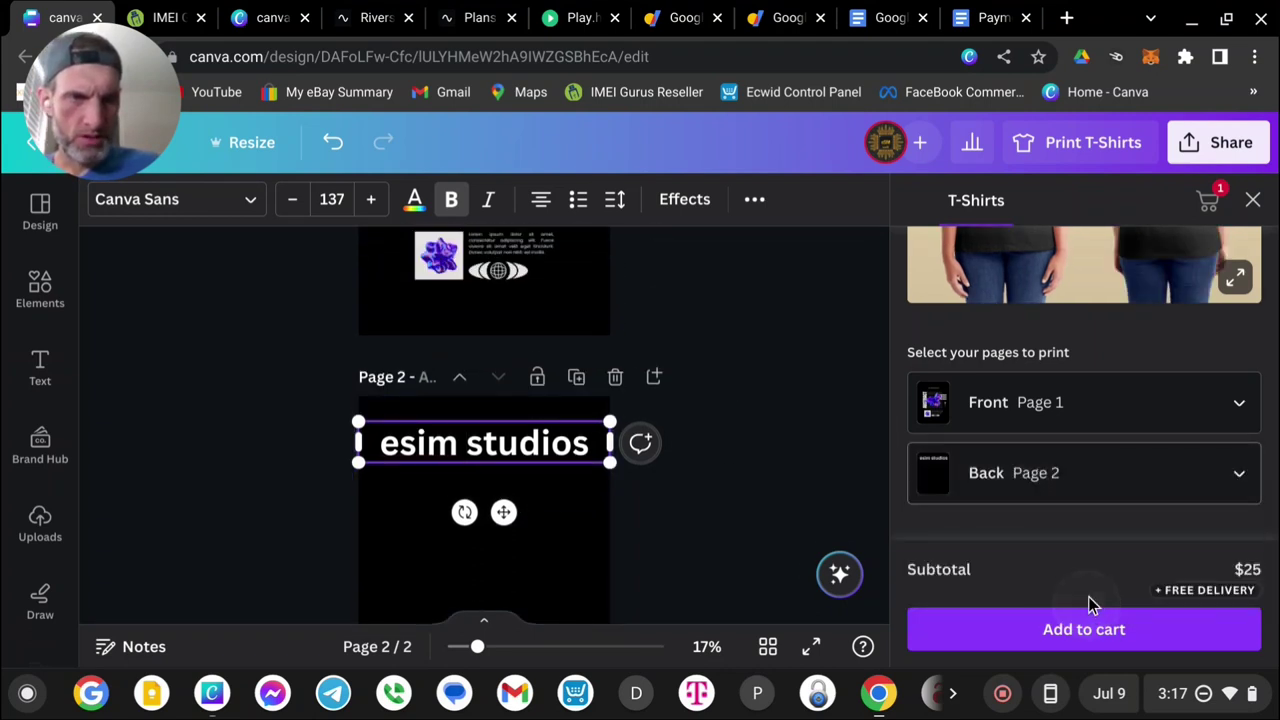
Move the "esim studios" text up to the top edge of page 2, checking its placement on the back mockup
{"action": "scroll", "coordinate": [1063, 500], "scroll_direction": "up", "scroll_amount": 2}
{"action": "scroll", "coordinate": [1084, 352], "scroll_direction": "up", "scroll_amount": 2}
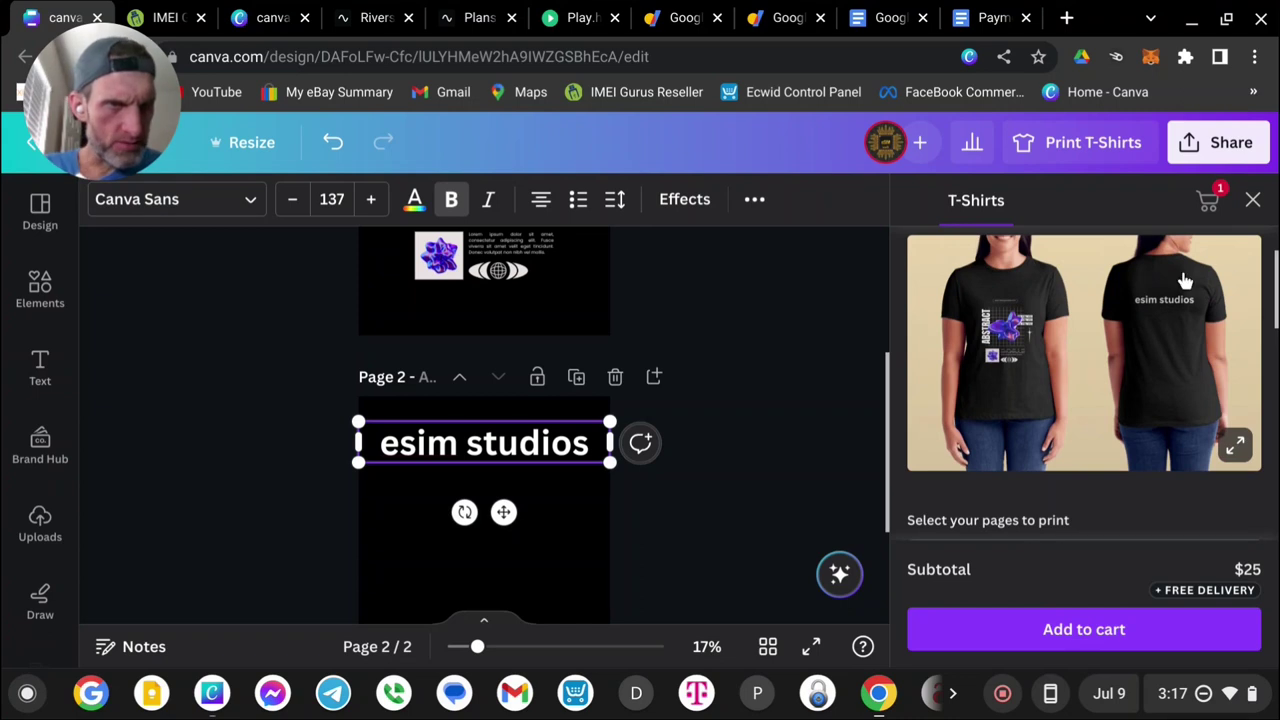
{"action": "left_click_drag", "start_coordinate": [500, 513], "coordinate": [511, 486]}
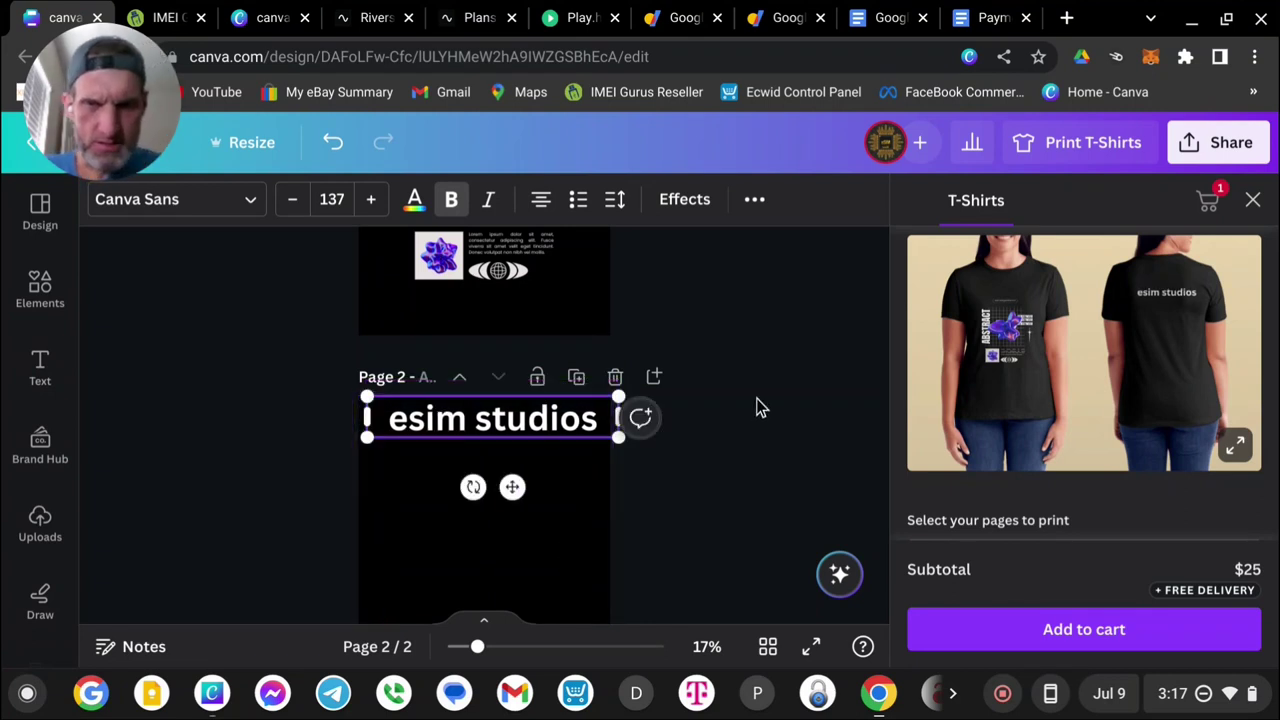
{"action": "left_click", "coordinate": [796, 428]}
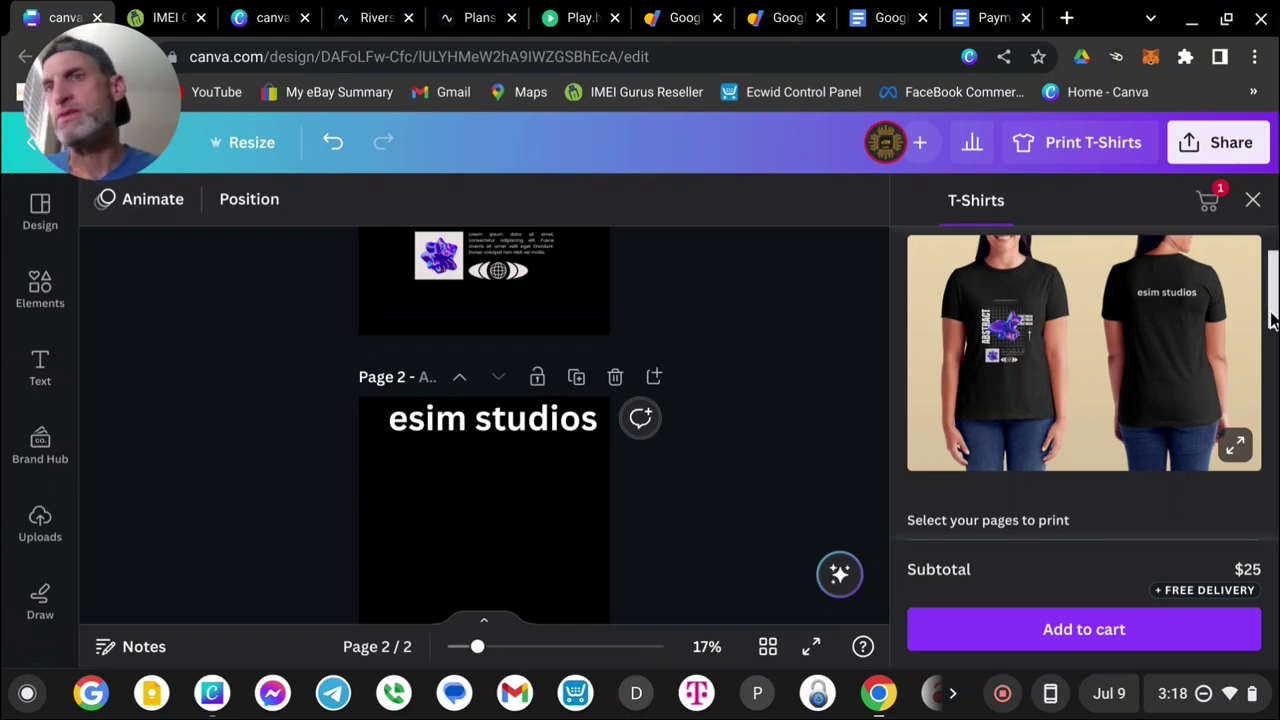
Change the T-shirt style to Men in the print options
{"action": "scroll", "coordinate": [1115, 385], "scroll_direction": "down", "scroll_amount": 3}
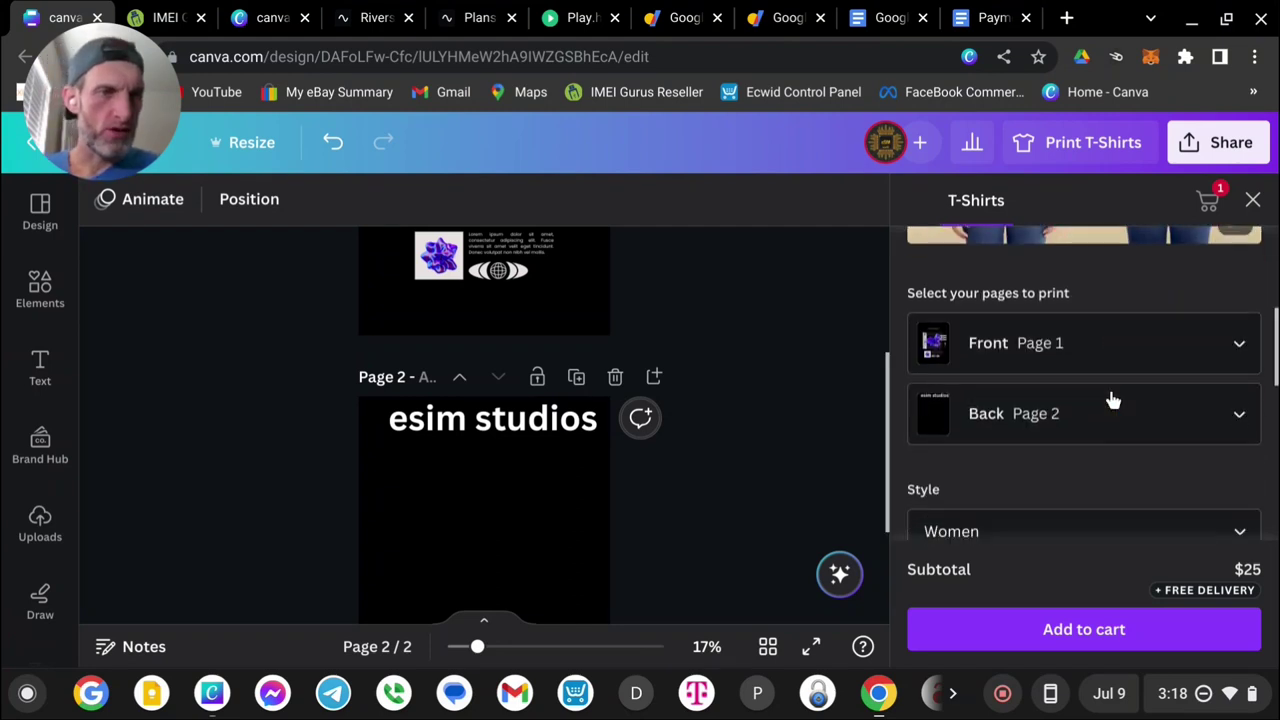
{"action": "scroll", "coordinate": [1110, 398], "scroll_direction": "down", "scroll_amount": 2}
{"action": "left_click", "coordinate": [1223, 403]}
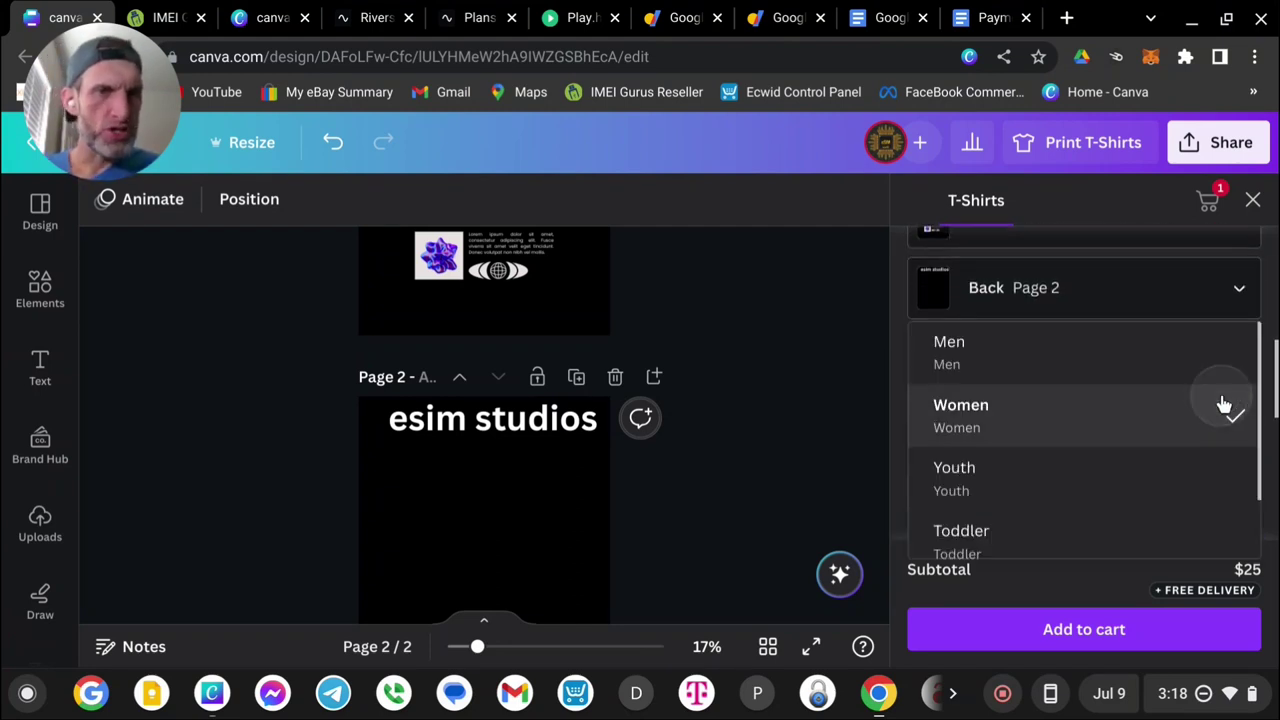
{"action": "scroll", "coordinate": [1117, 488], "scroll_direction": "down", "scroll_amount": 1}
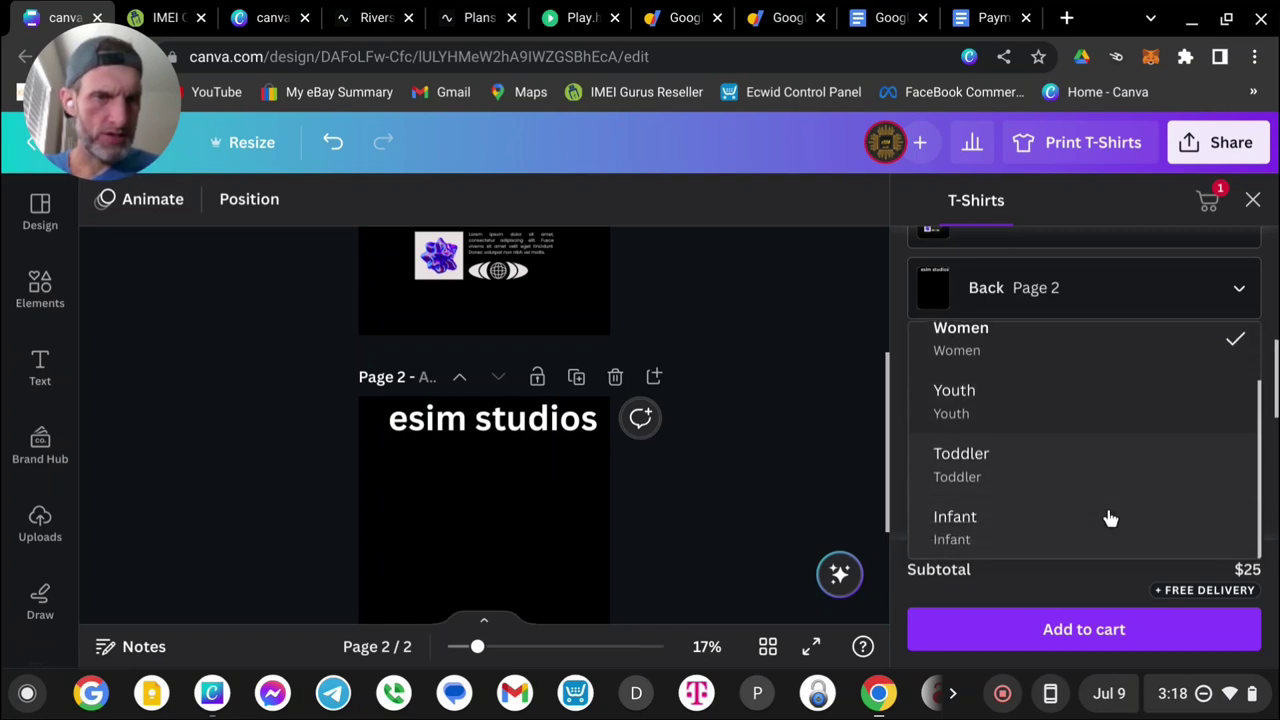
{"action": "scroll", "coordinate": [1063, 363], "scroll_direction": "up", "scroll_amount": 2}
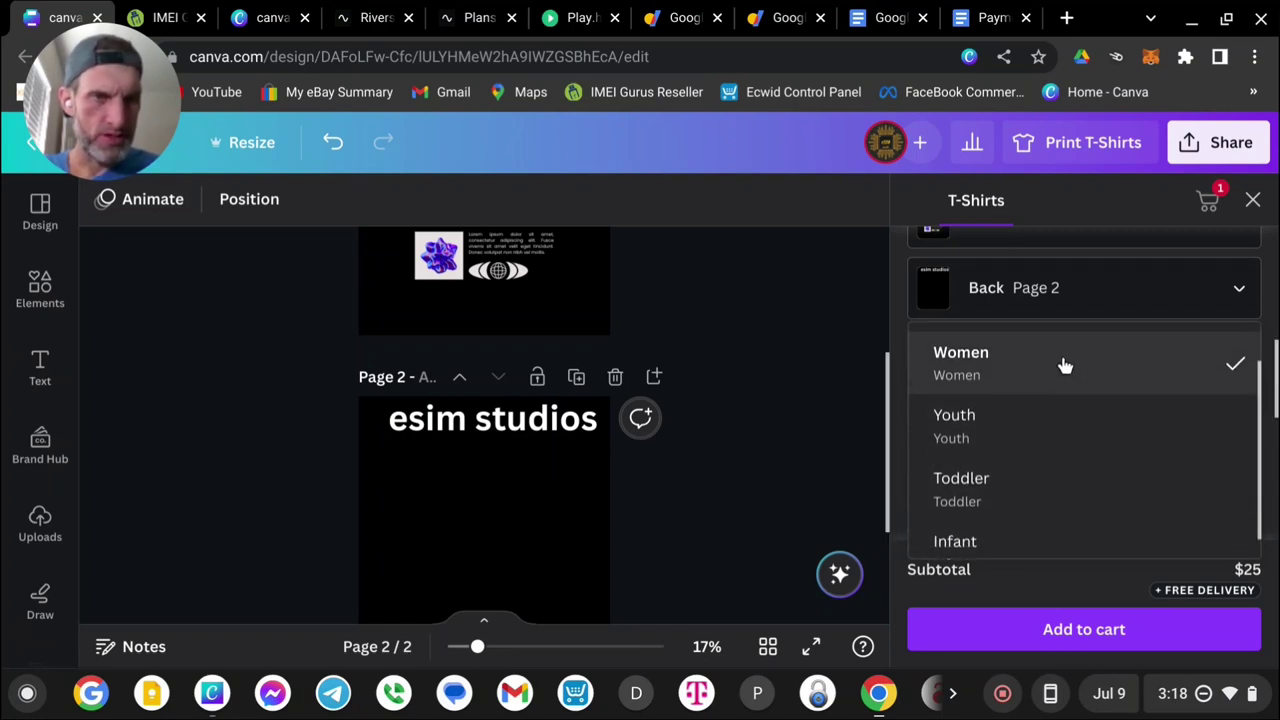
{"action": "left_click", "coordinate": [1065, 363]}
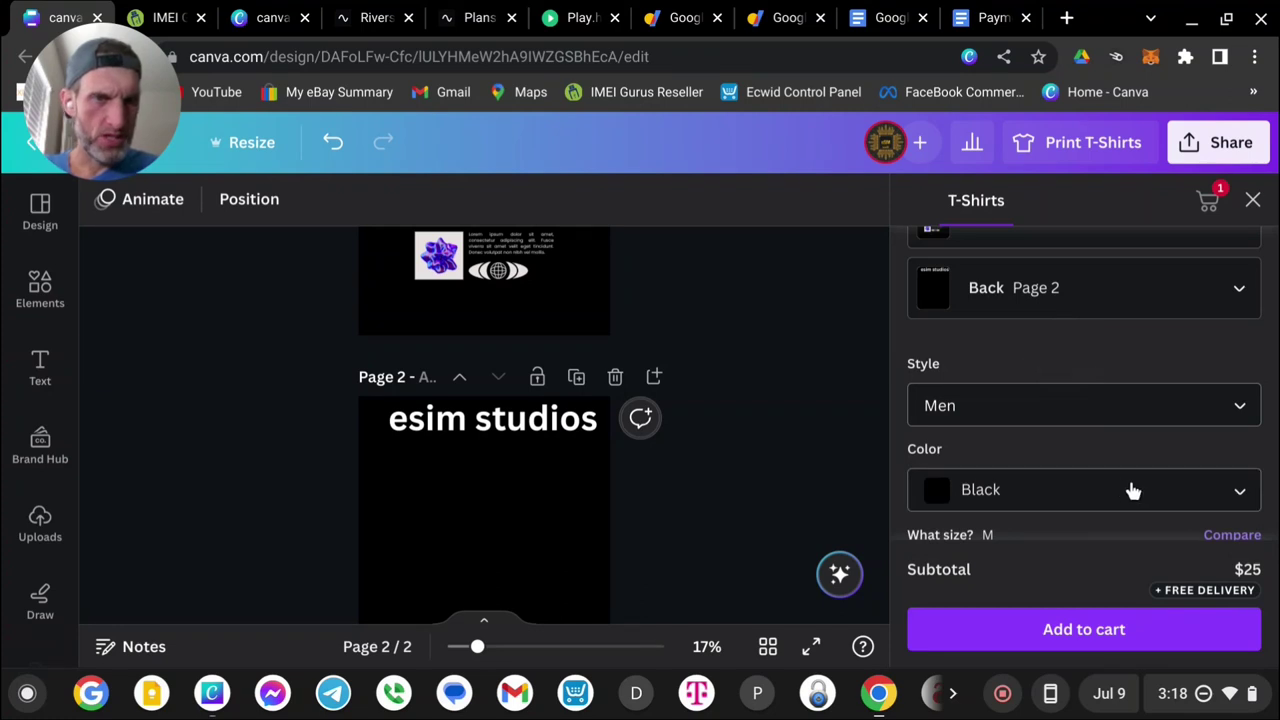
Examine the men's shirt mockup and the style and color choices, keeping Men and Black
{"action": "scroll", "coordinate": [1175, 494], "scroll_direction": "up", "scroll_amount": 5}
{"action": "scroll", "coordinate": [1143, 423], "scroll_direction": "down", "scroll_amount": 5}
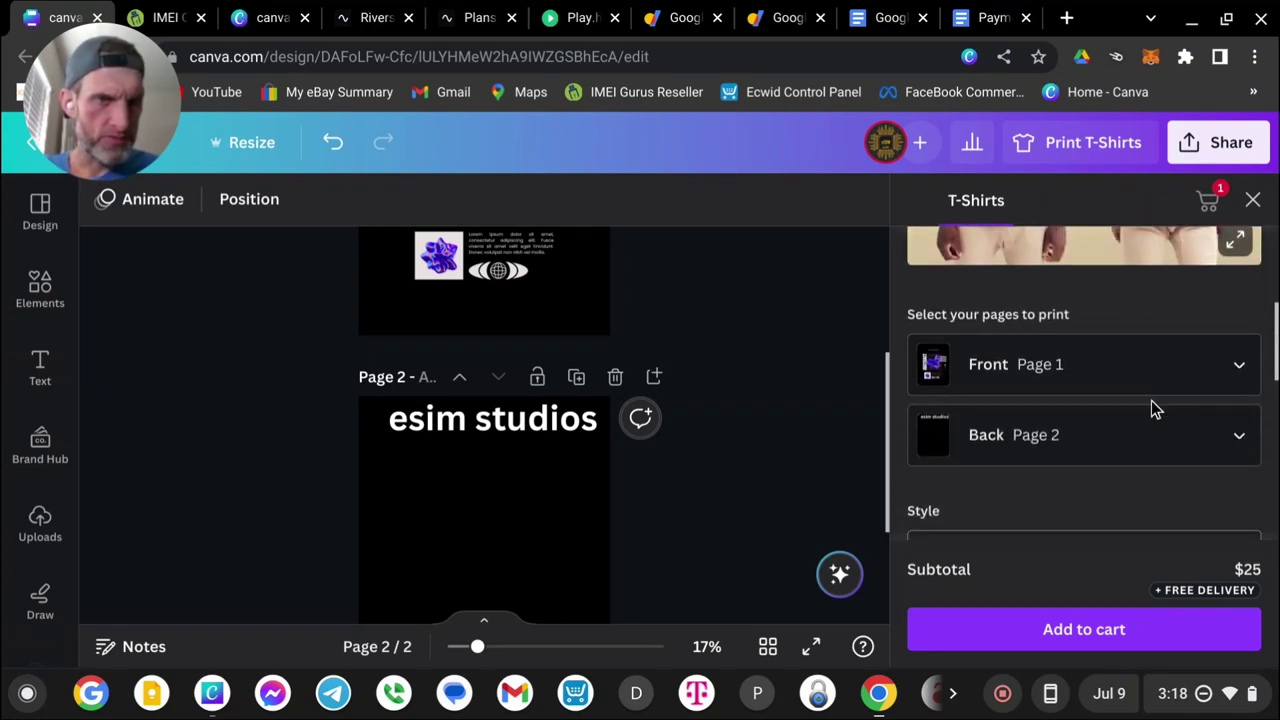
{"action": "left_click", "coordinate": [1170, 505]}
{"action": "scroll", "coordinate": [1157, 490], "scroll_direction": "down", "scroll_amount": 1}
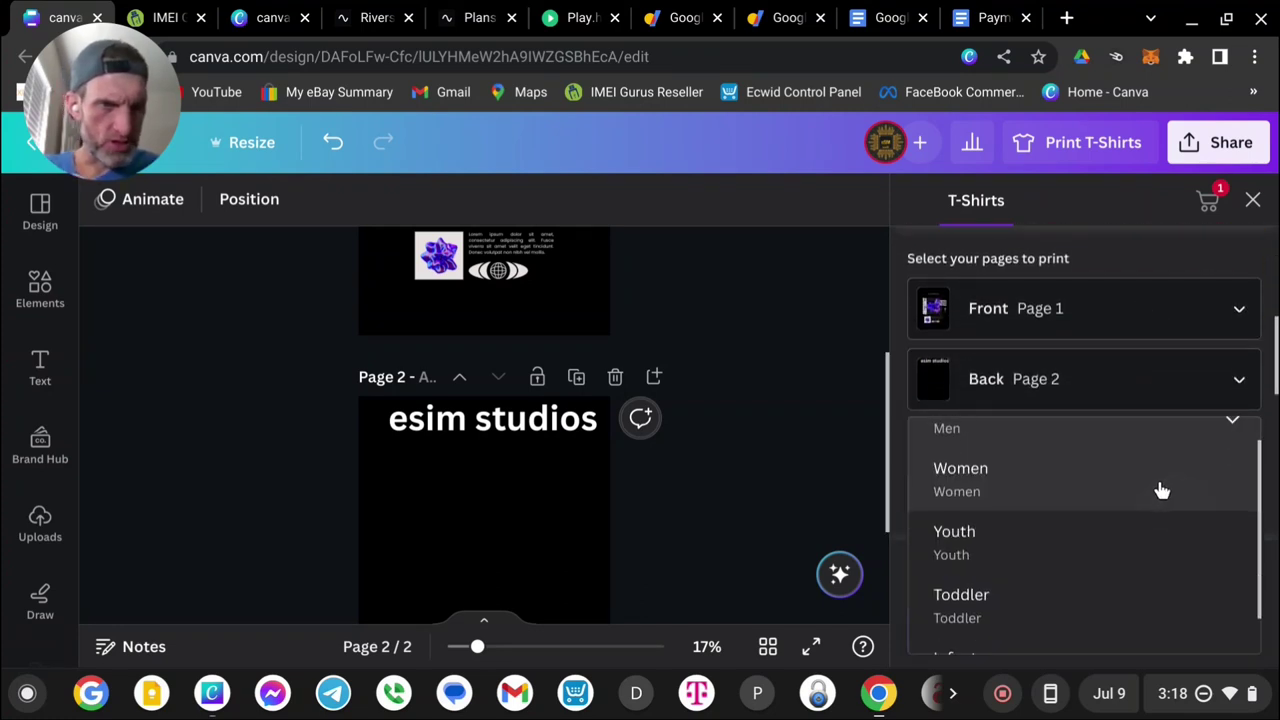
{"action": "left_click", "coordinate": [803, 467]}
{"action": "scroll", "coordinate": [1062, 450], "scroll_direction": "down", "scroll_amount": 3}
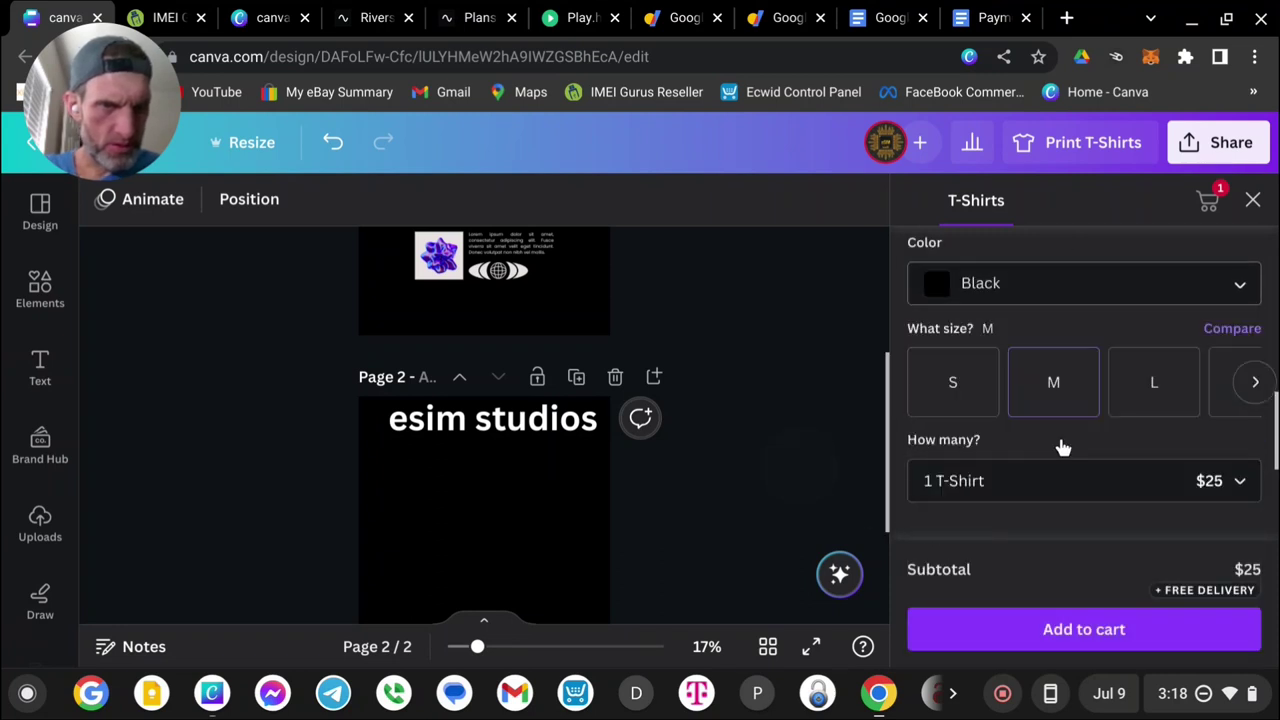
{"action": "scroll", "coordinate": [1065, 440], "scroll_direction": "up", "scroll_amount": 1}
{"action": "left_click", "coordinate": [1236, 275]}
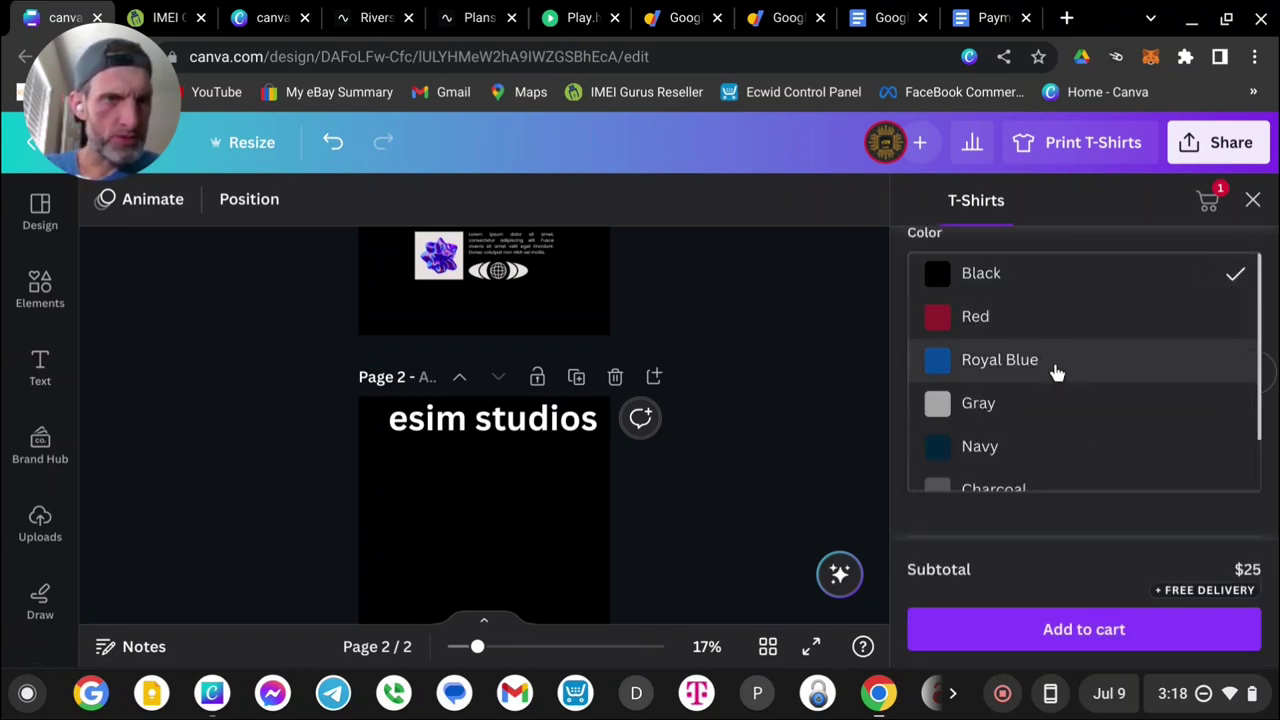
{"action": "scroll", "coordinate": [1060, 400], "scroll_direction": "down", "scroll_amount": 2}
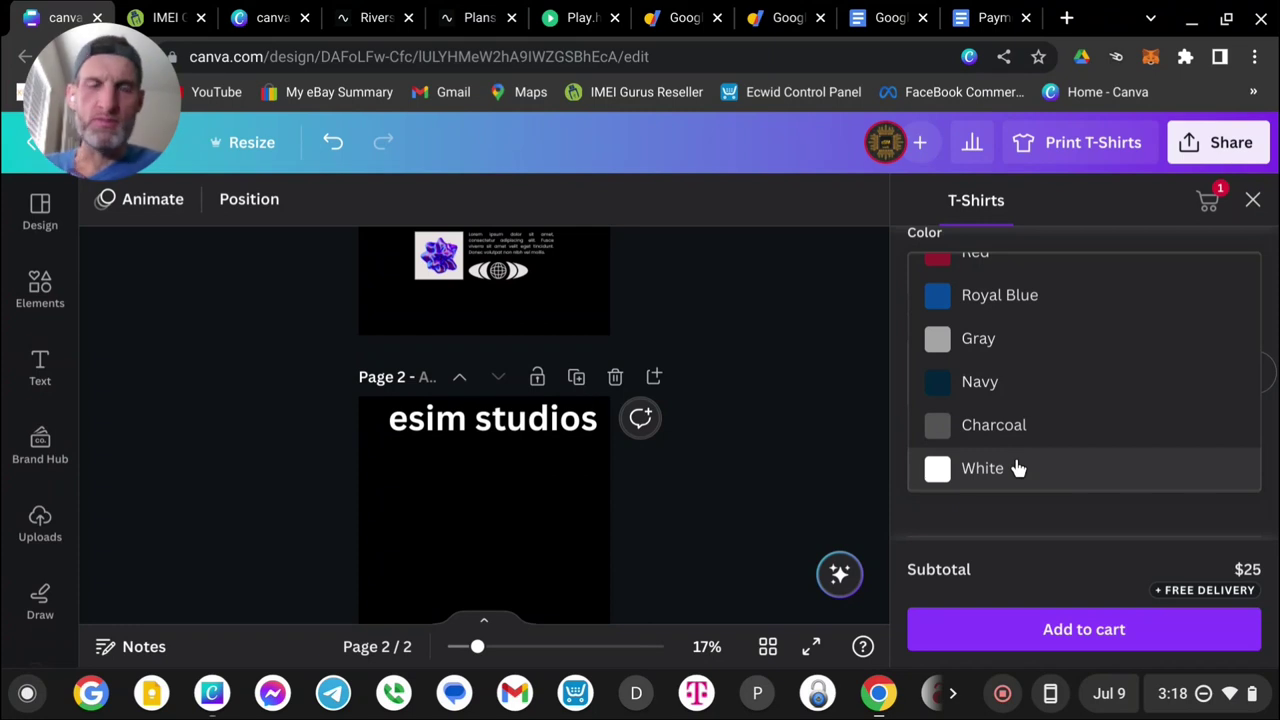
{"action": "left_click", "coordinate": [1016, 521]}
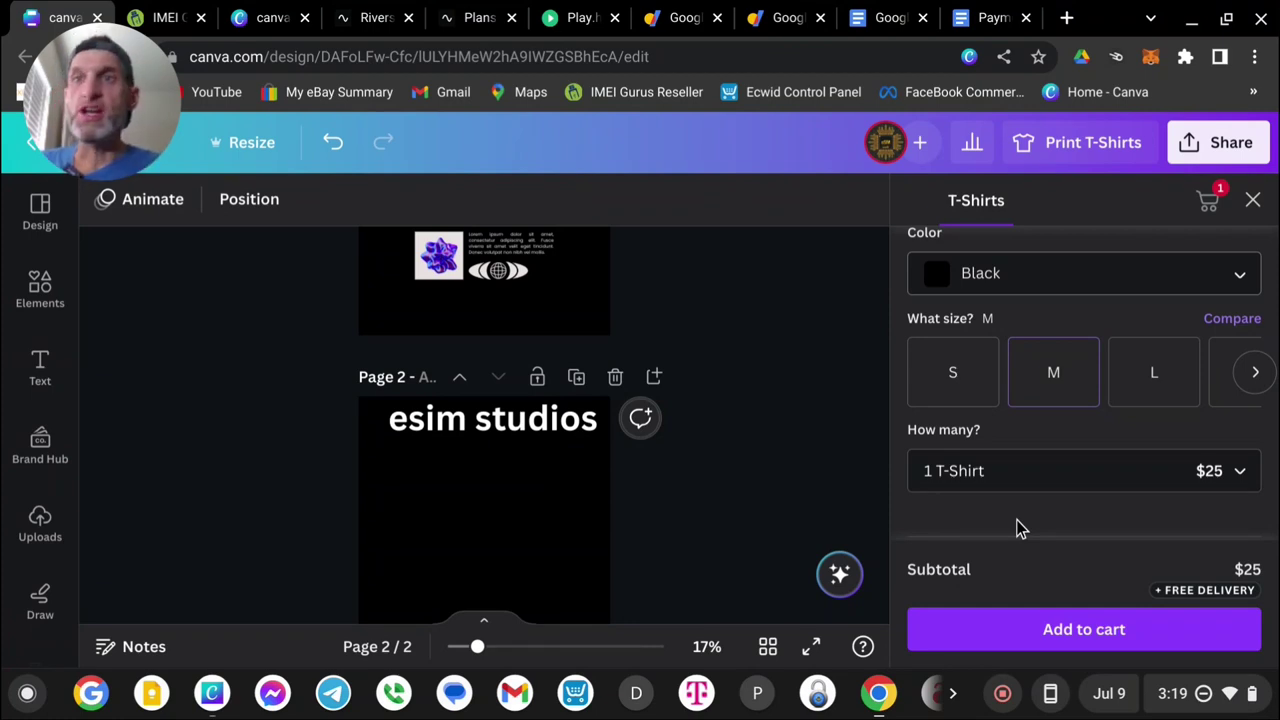
Try the T-shirt sizes S, M, L, XL and XXL, and return the selection to M
{"action": "scroll", "coordinate": [1110, 530], "scroll_direction": "down", "scroll_amount": 2}
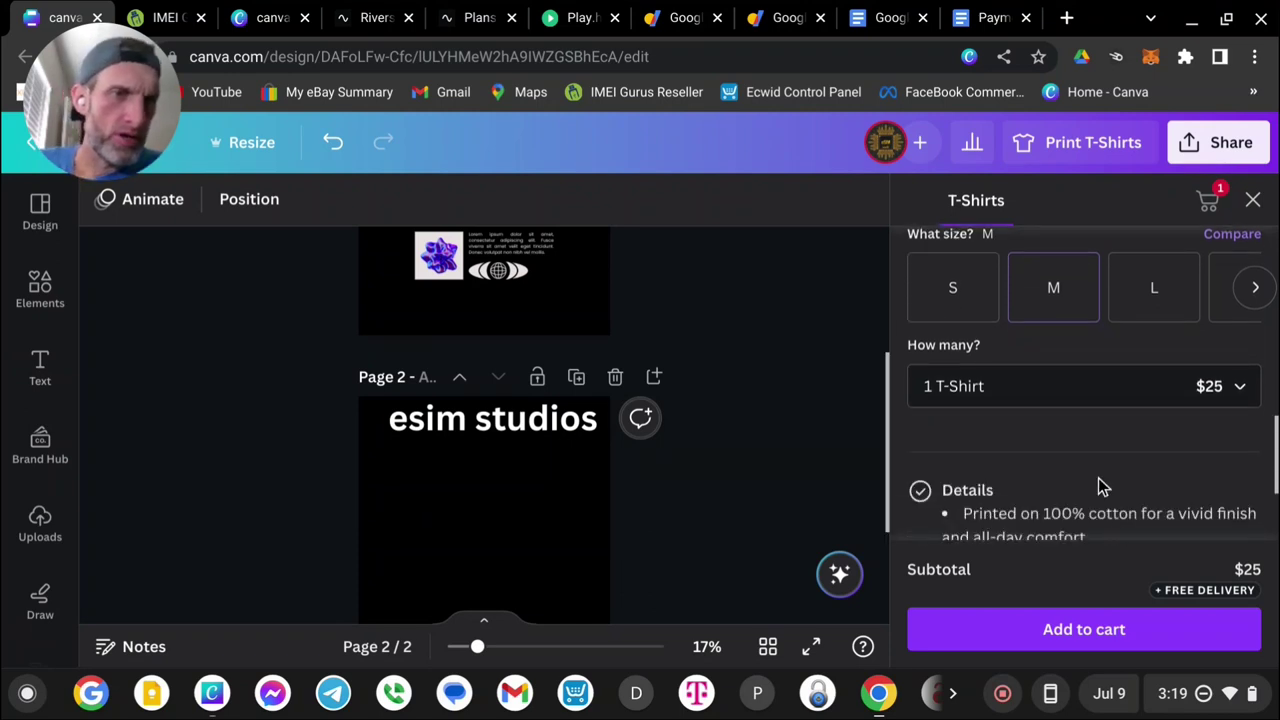
{"action": "left_click", "coordinate": [962, 298]}
{"action": "left_click", "coordinate": [1054, 282]}
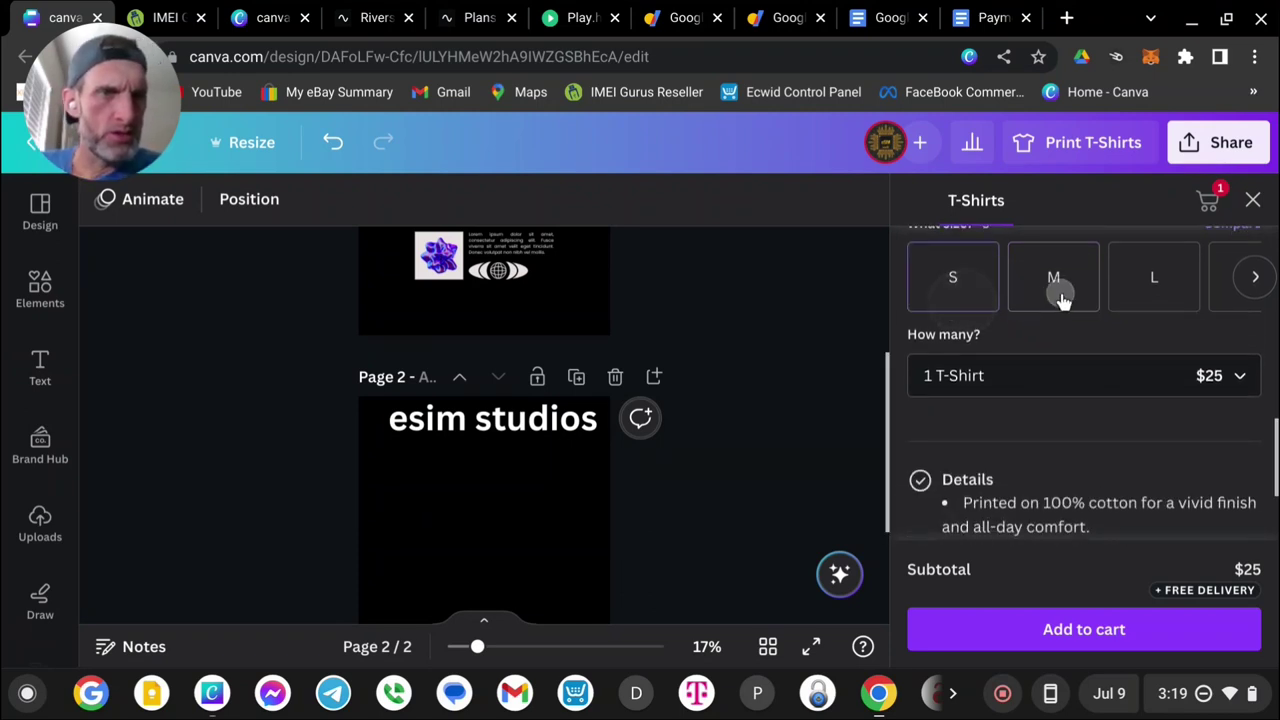
{"action": "left_click", "coordinate": [1152, 280]}
{"action": "left_click", "coordinate": [1256, 279]}
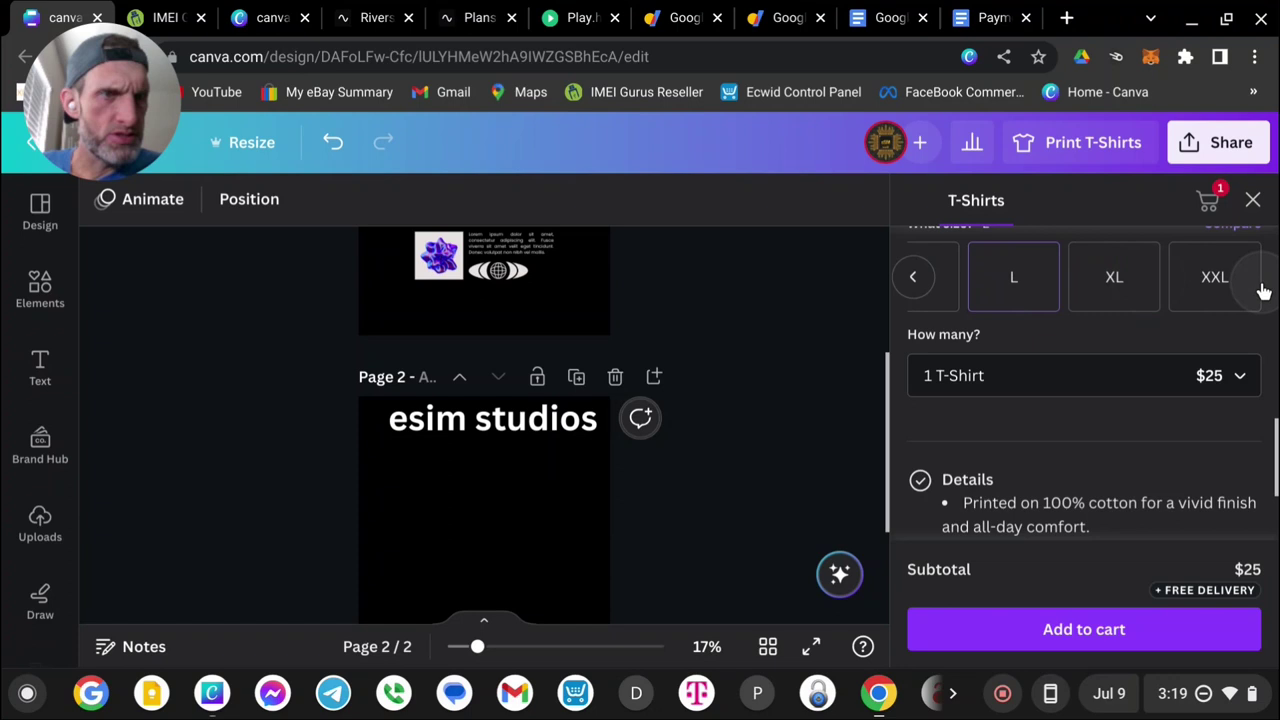
{"action": "left_click", "coordinate": [1120, 285]}
{"action": "scroll", "coordinate": [1236, 314], "scroll_direction": "up", "scroll_amount": 1}
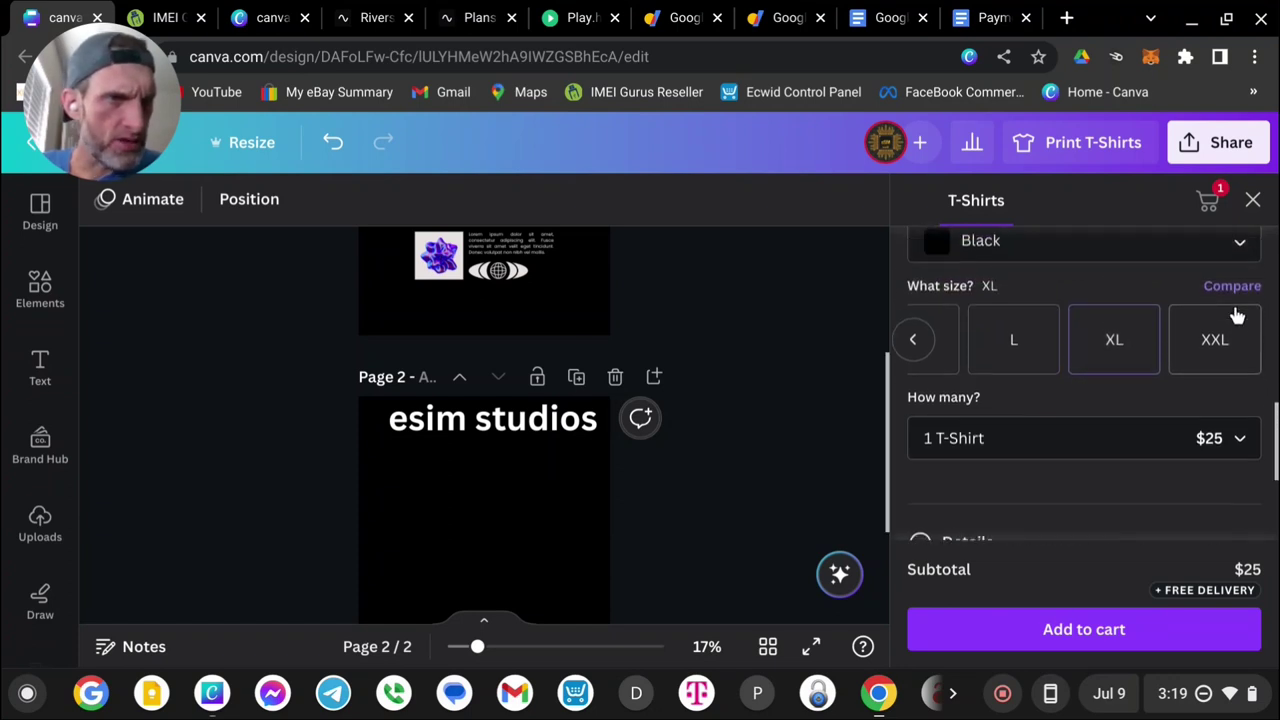
{"action": "left_click", "coordinate": [1246, 366]}
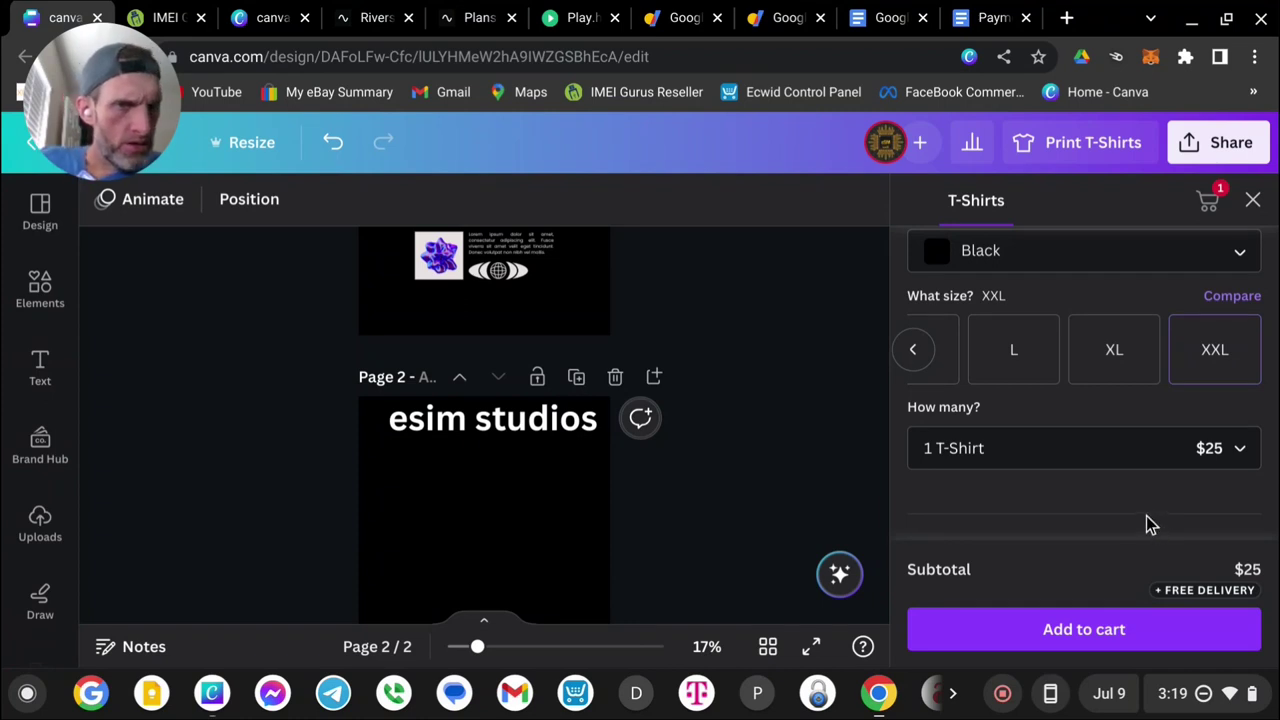
{"action": "scroll", "coordinate": [1146, 523], "scroll_direction": "down", "scroll_amount": 1}
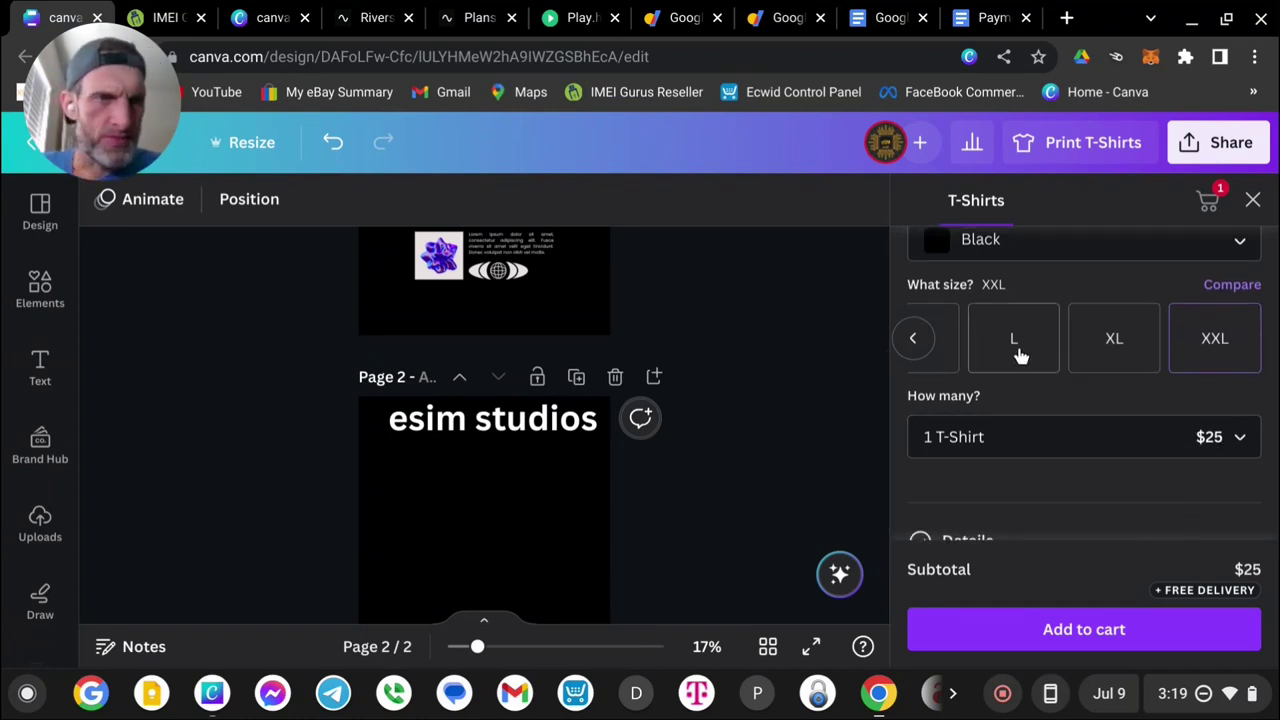
{"action": "left_click", "coordinate": [913, 340]}
{"action": "left_click", "coordinate": [1047, 340]}
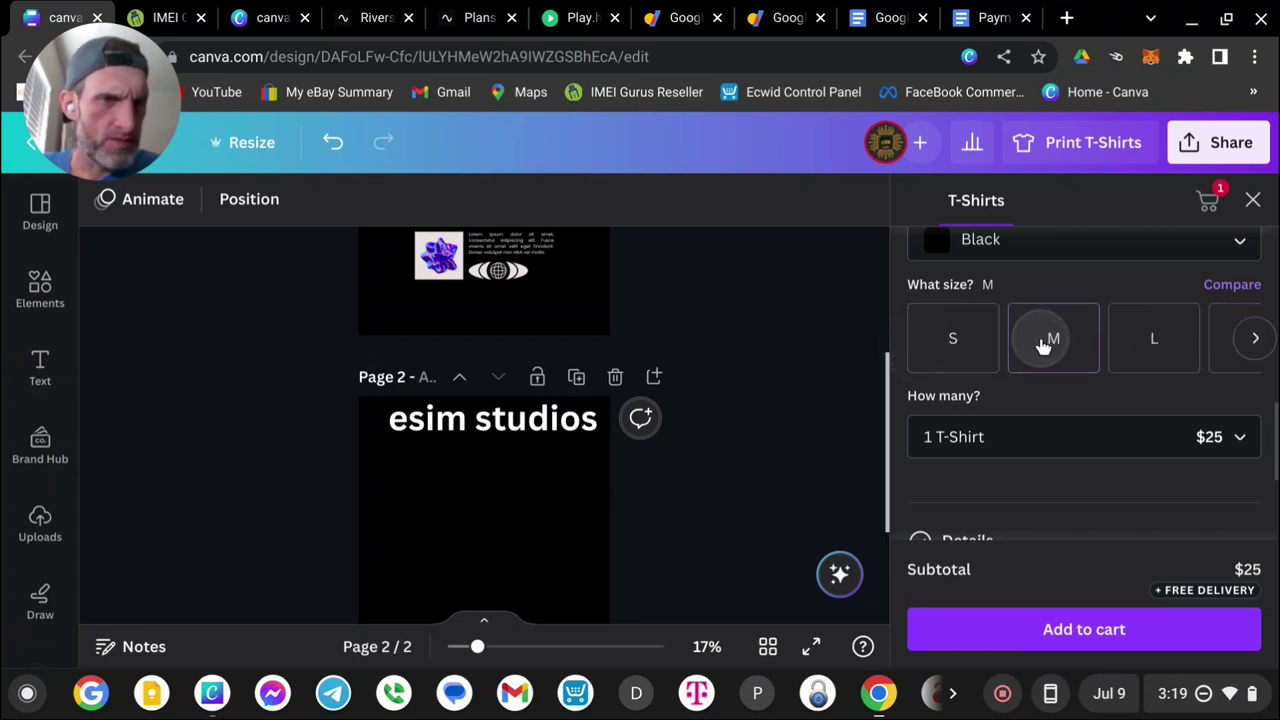
{"action": "left_click", "coordinate": [957, 340]}
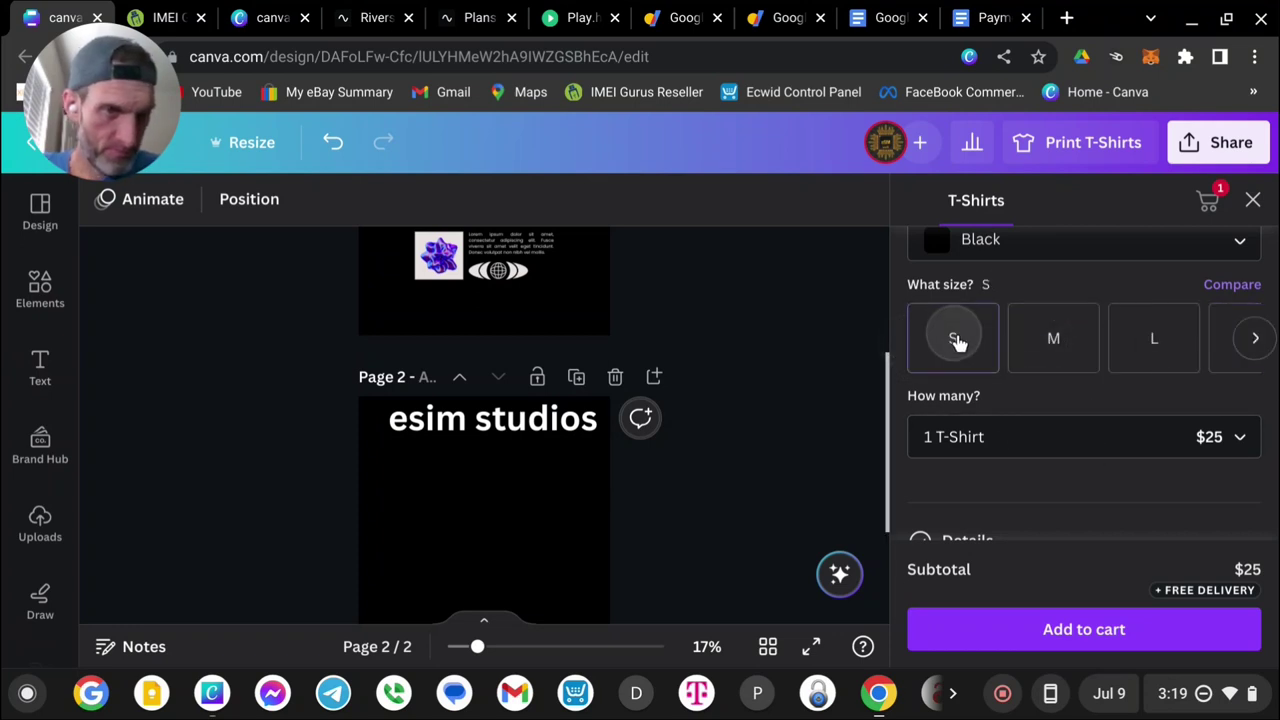
{"action": "left_click", "coordinate": [1050, 365]}
{"action": "scroll", "coordinate": [1043, 368], "scroll_direction": "up", "scroll_amount": 1}
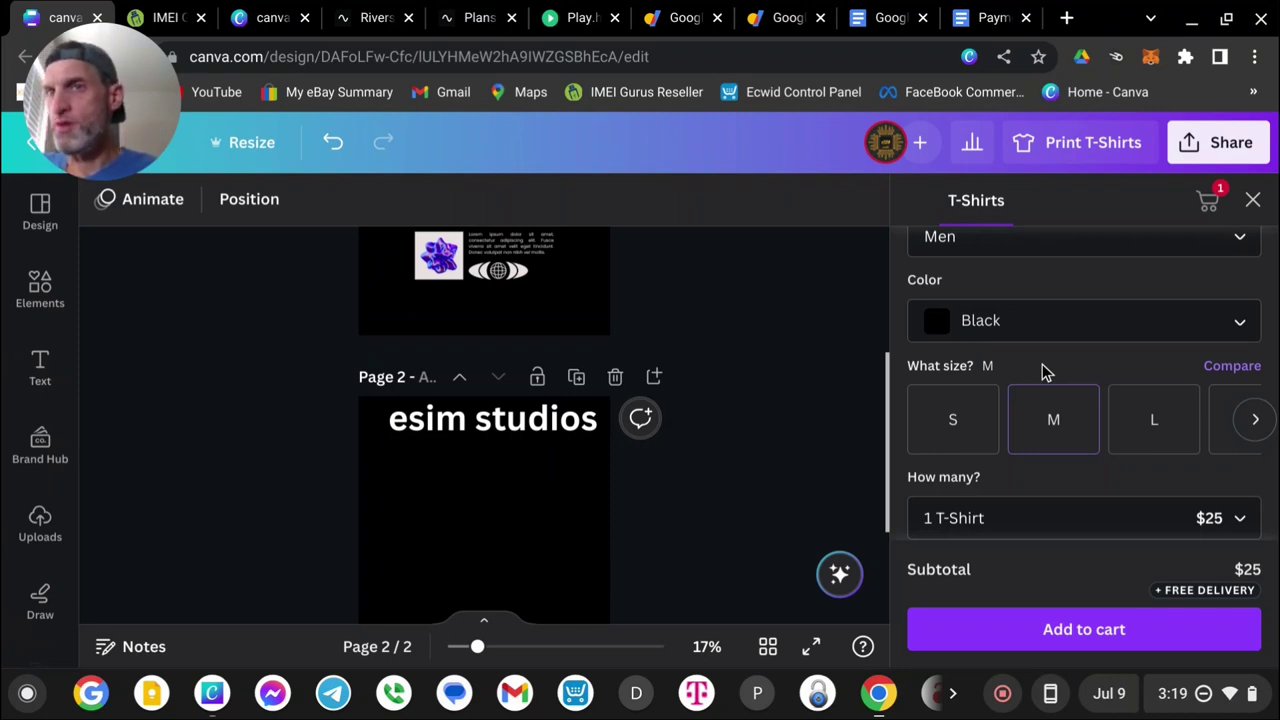
Set the shirt's back print to None, keeping page 1 on the front
{"action": "scroll", "coordinate": [1057, 345], "scroll_direction": "up", "scroll_amount": 5}
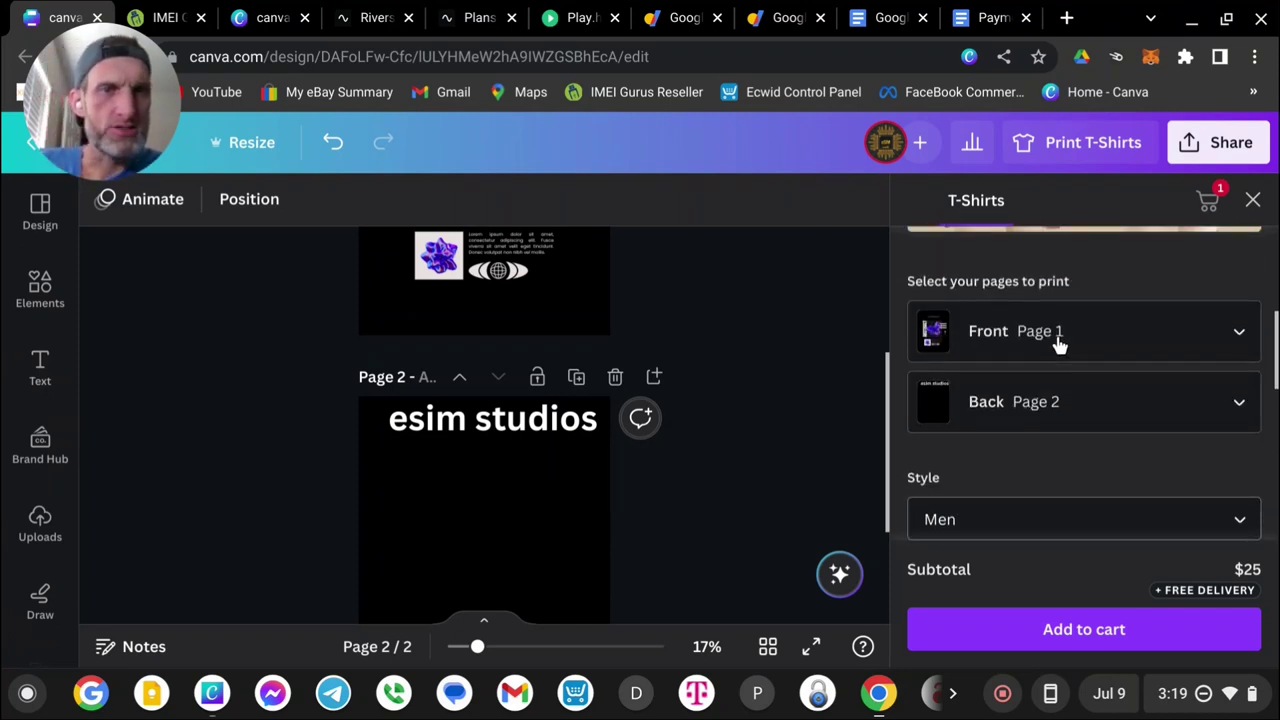
{"action": "left_click", "coordinate": [1230, 416]}
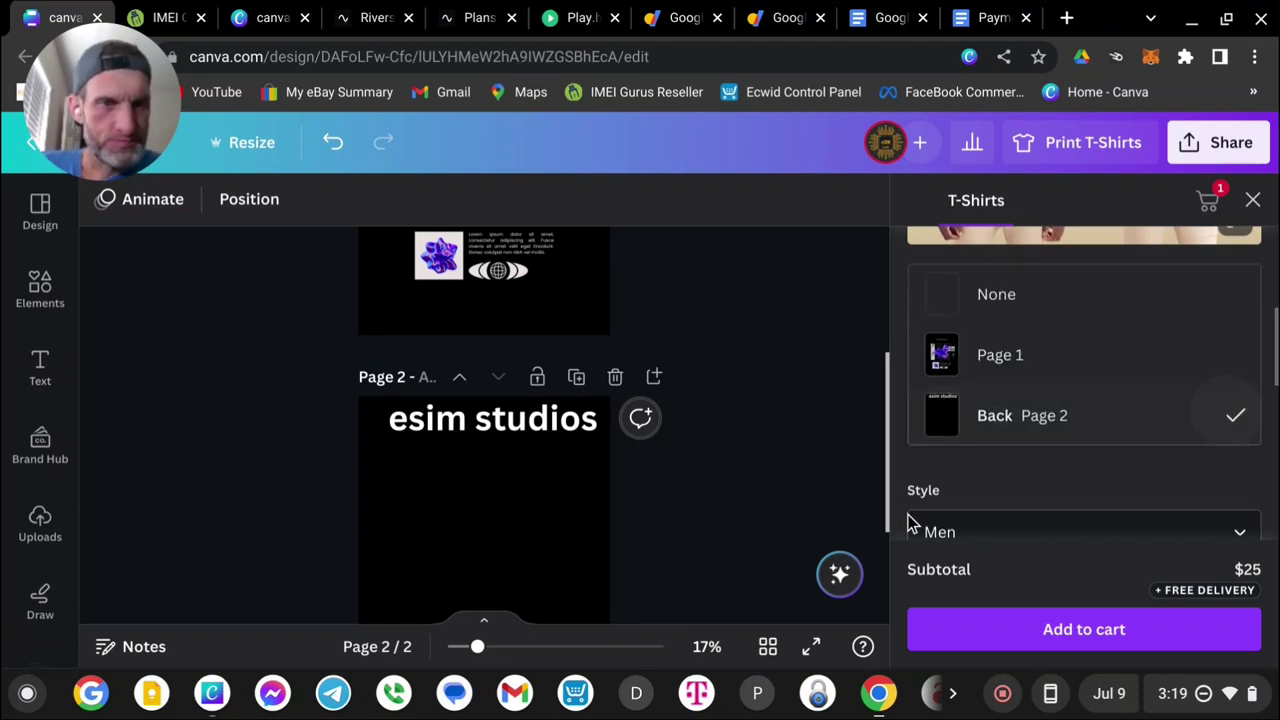
{"action": "left_click", "coordinate": [990, 295]}
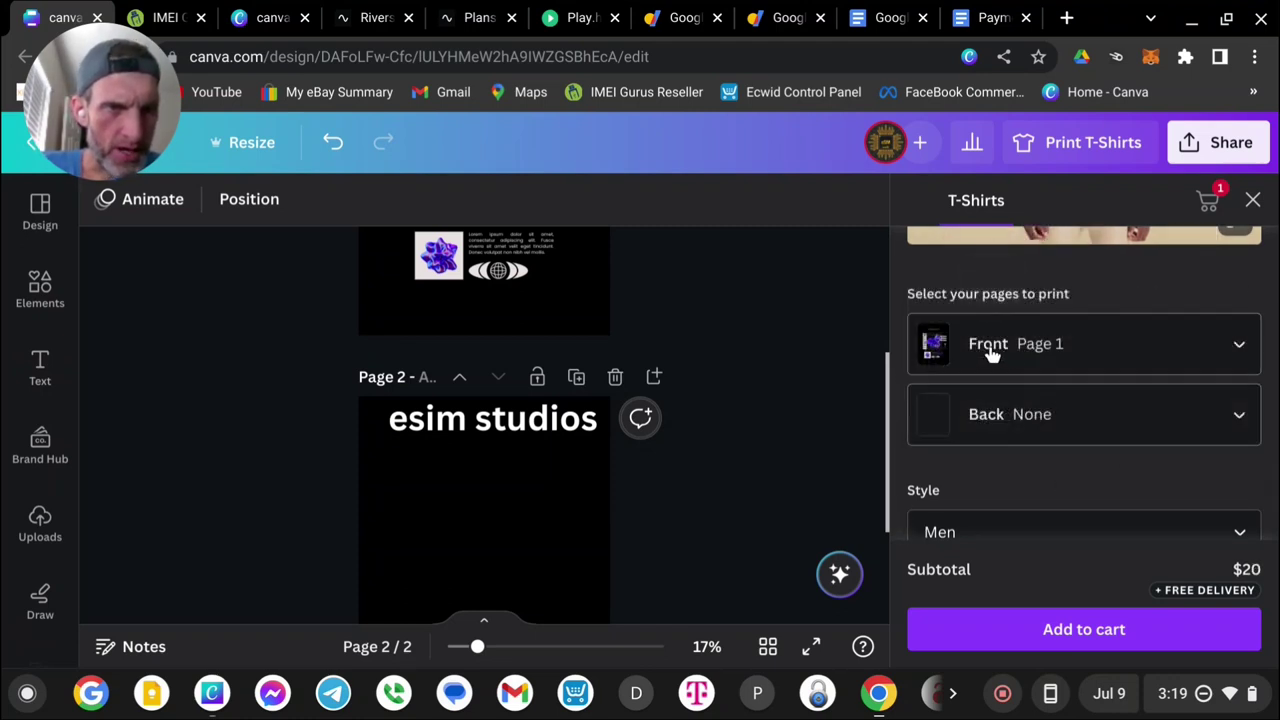
Examine the T-shirt quantity options and their bulk discounts through the end of the list, keeping 1 T-Shirt
{"action": "scroll", "coordinate": [1027, 365], "scroll_direction": "up", "scroll_amount": 3}
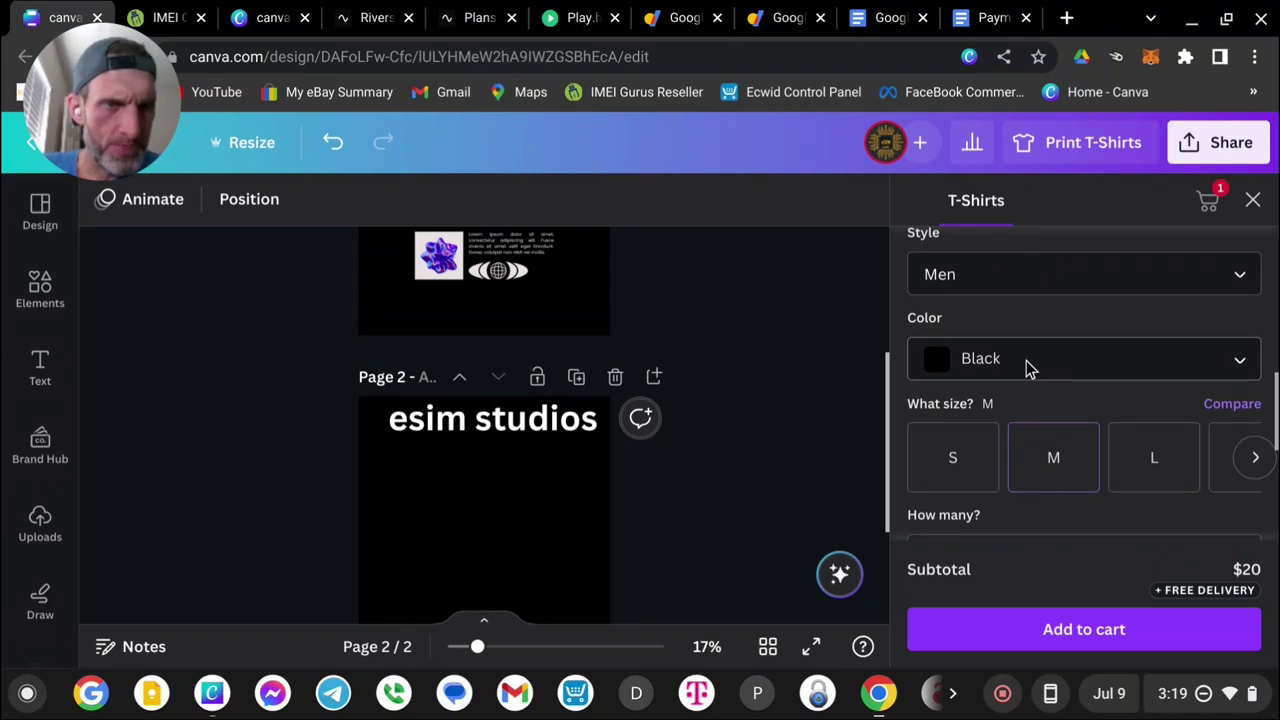
{"action": "scroll", "coordinate": [1029, 366], "scroll_direction": "down", "scroll_amount": 1}
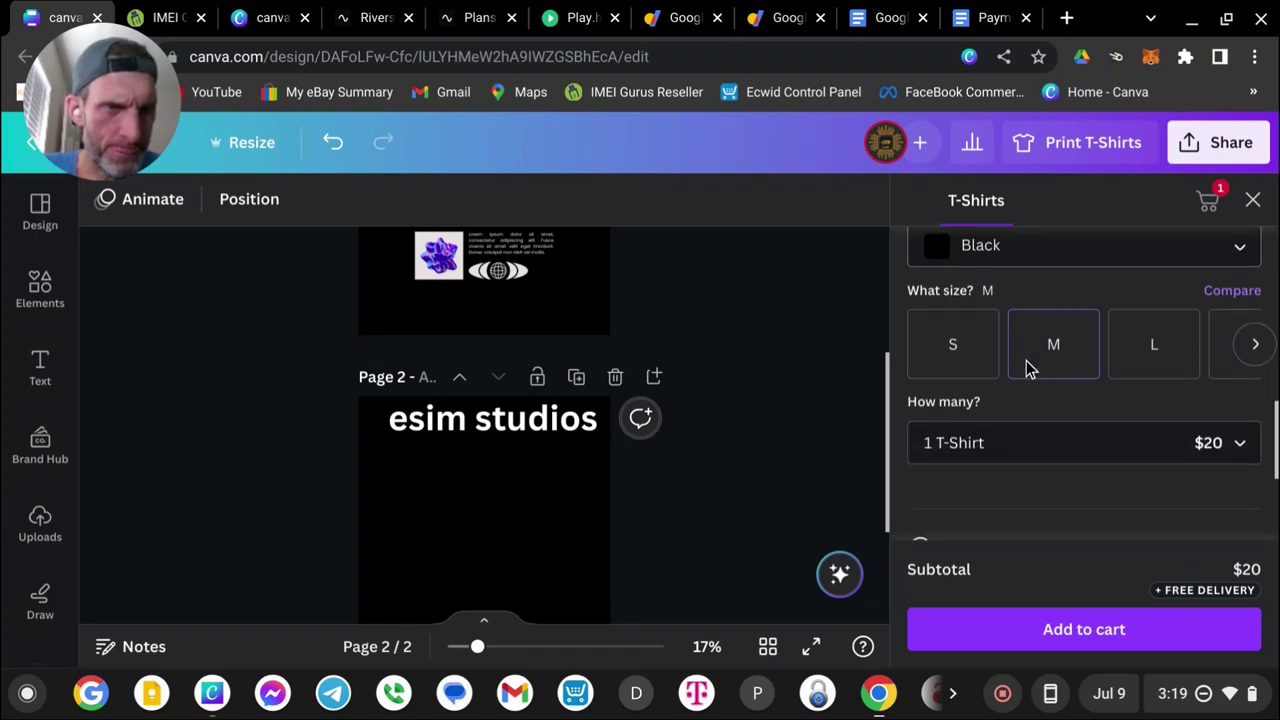
{"action": "left_click", "coordinate": [1240, 448]}
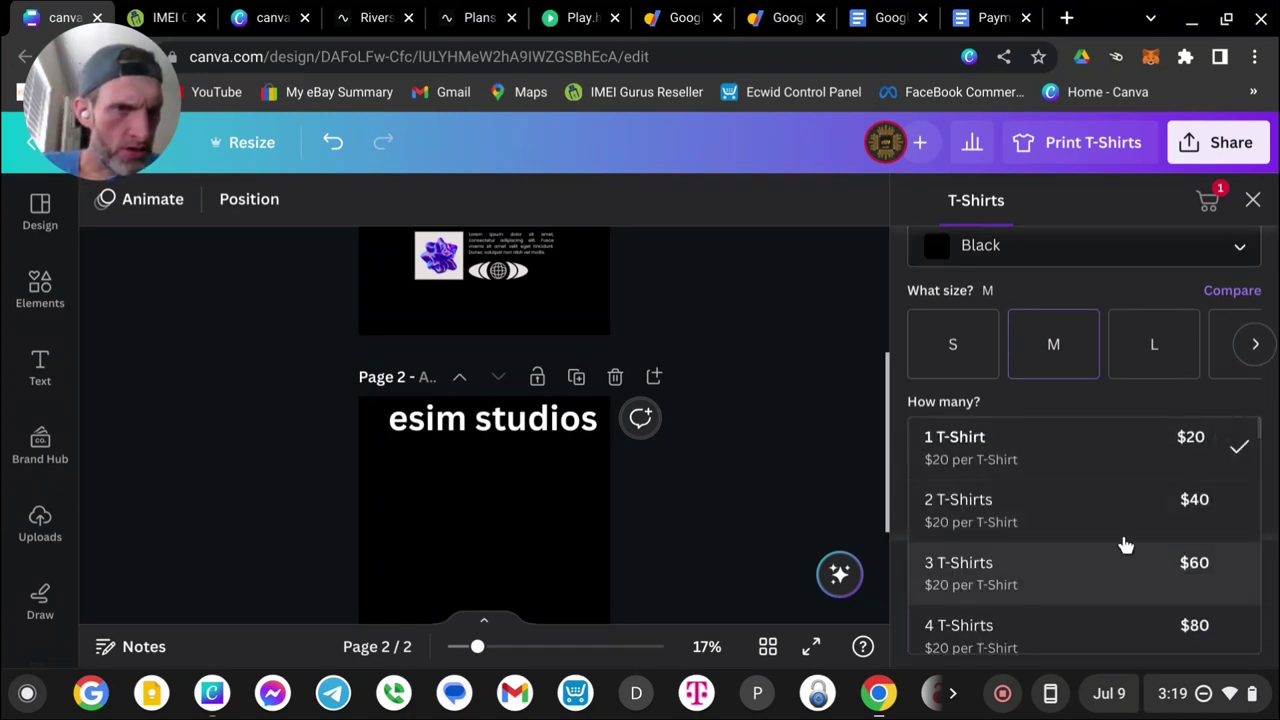
{"action": "scroll", "coordinate": [1123, 528], "scroll_direction": "down", "scroll_amount": 5}
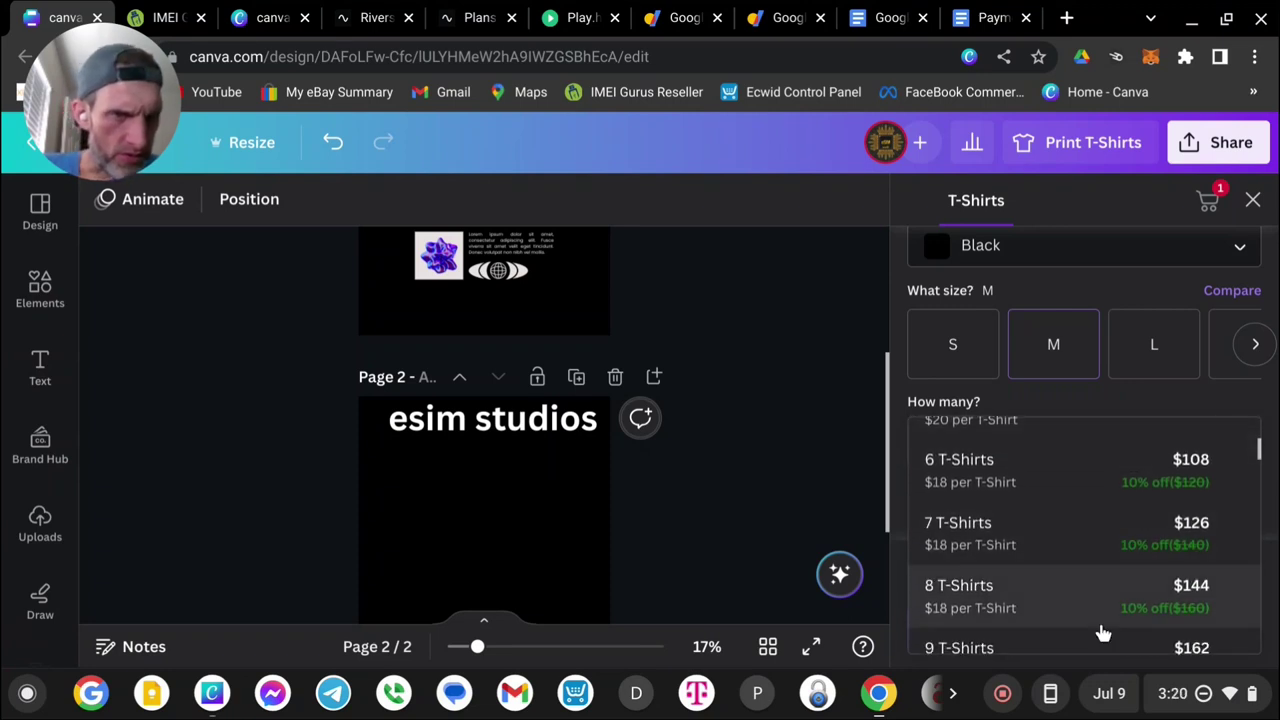
{"action": "scroll", "coordinate": [1076, 470], "scroll_direction": "down", "scroll_amount": 1}
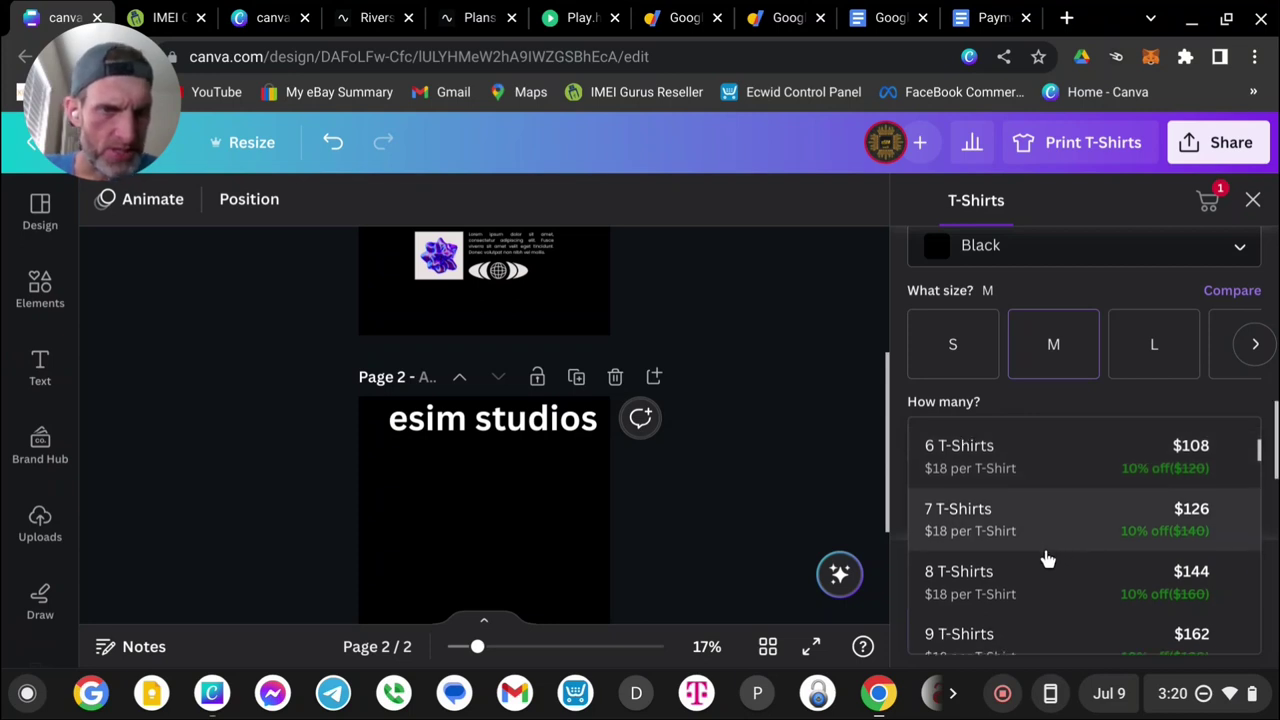
{"action": "scroll", "coordinate": [1048, 553], "scroll_direction": "down", "scroll_amount": 3}
{"action": "scroll", "coordinate": [1045, 555], "scroll_direction": "down", "scroll_amount": 3}
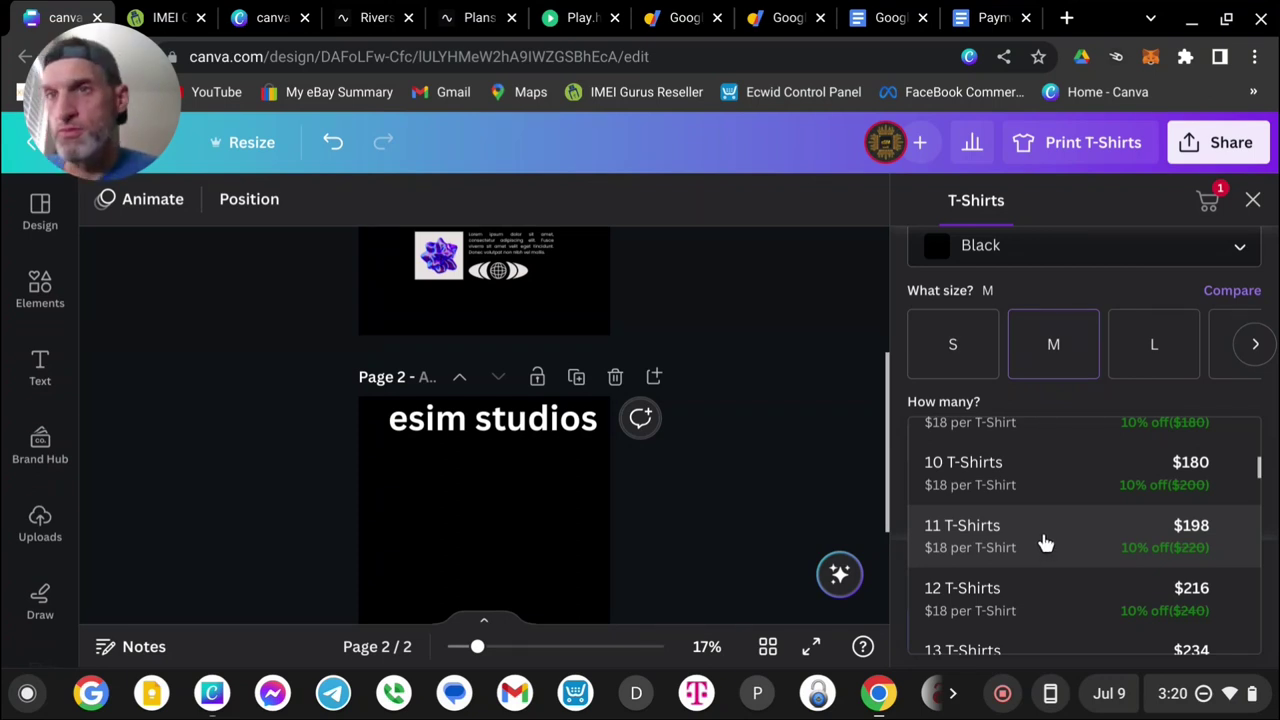
{"action": "scroll", "coordinate": [1051, 534], "scroll_direction": "down", "scroll_amount": 1}
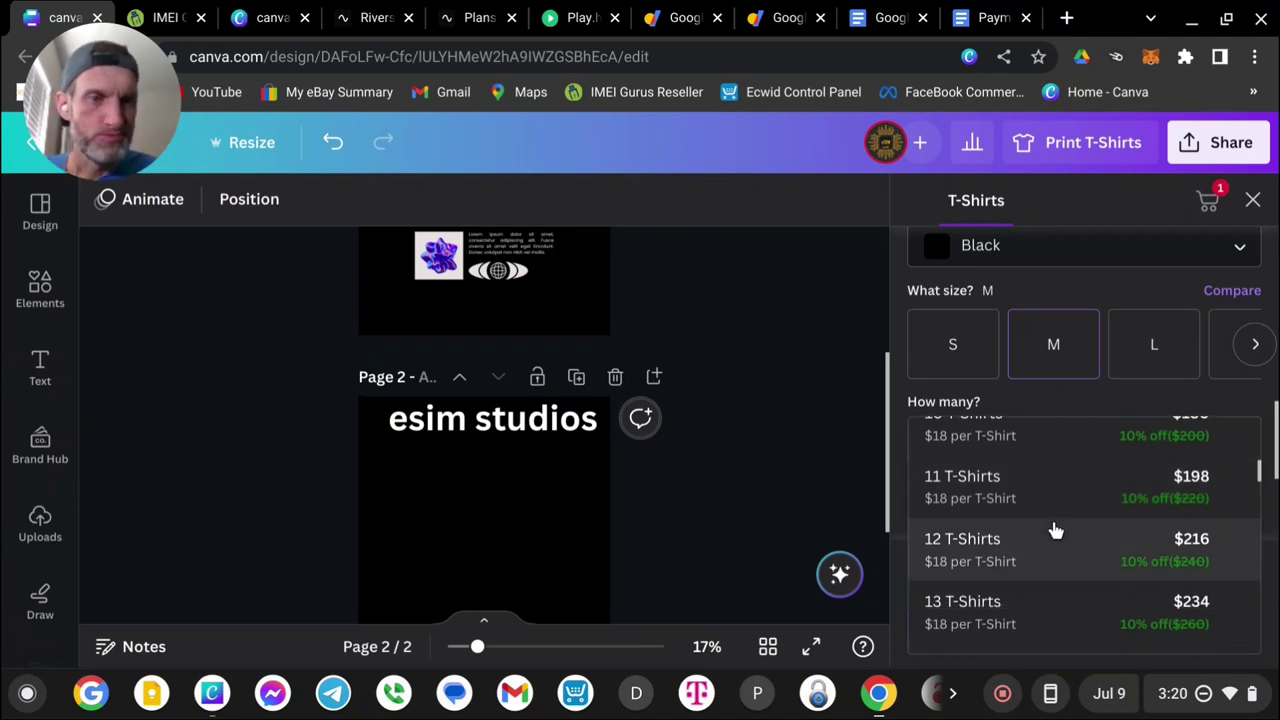
{"action": "scroll", "coordinate": [1053, 535], "scroll_direction": "down", "scroll_amount": 15}
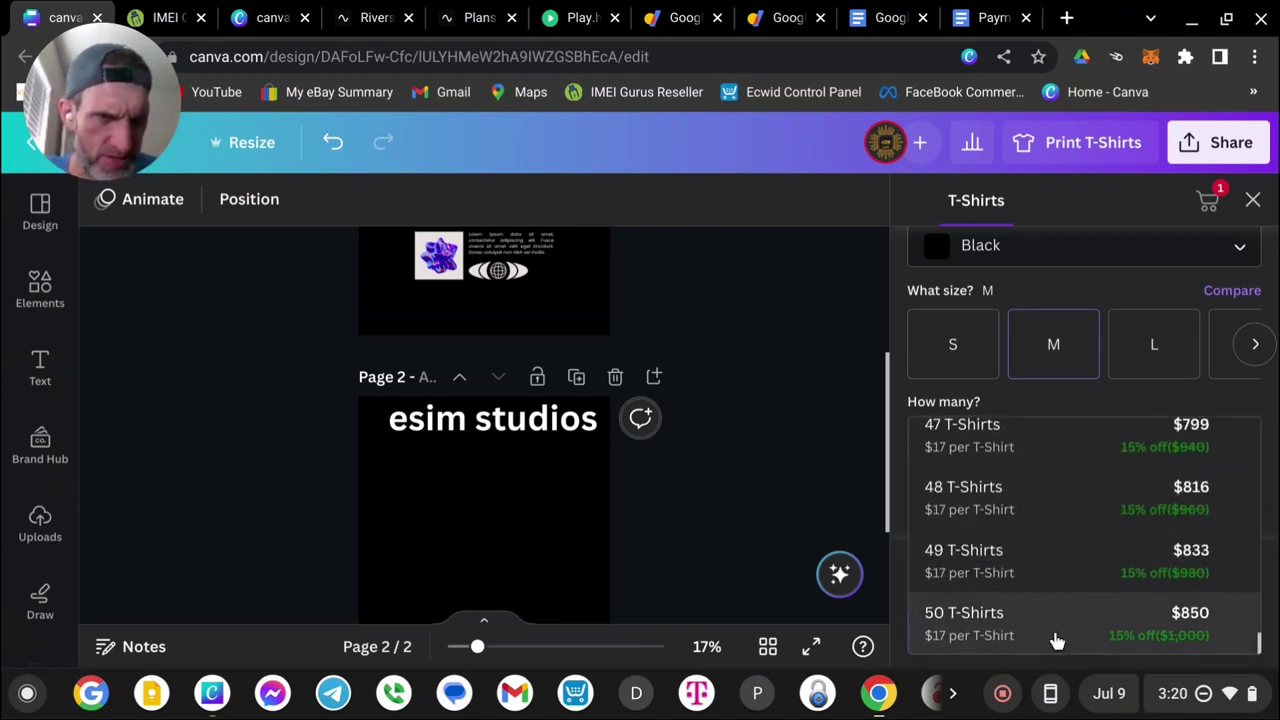
{"action": "scroll", "coordinate": [1048, 600], "scroll_direction": "up", "scroll_amount": 2}
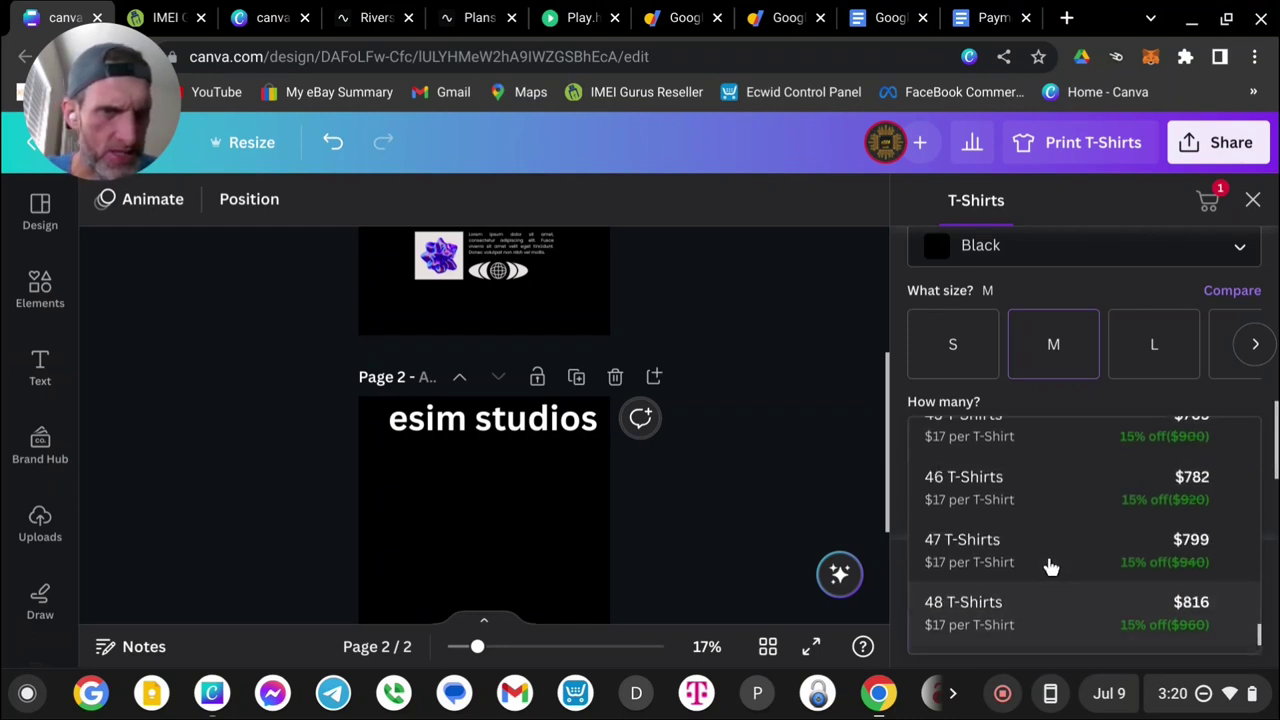
{"action": "scroll", "coordinate": [1050, 567], "scroll_direction": "up", "scroll_amount": 10}
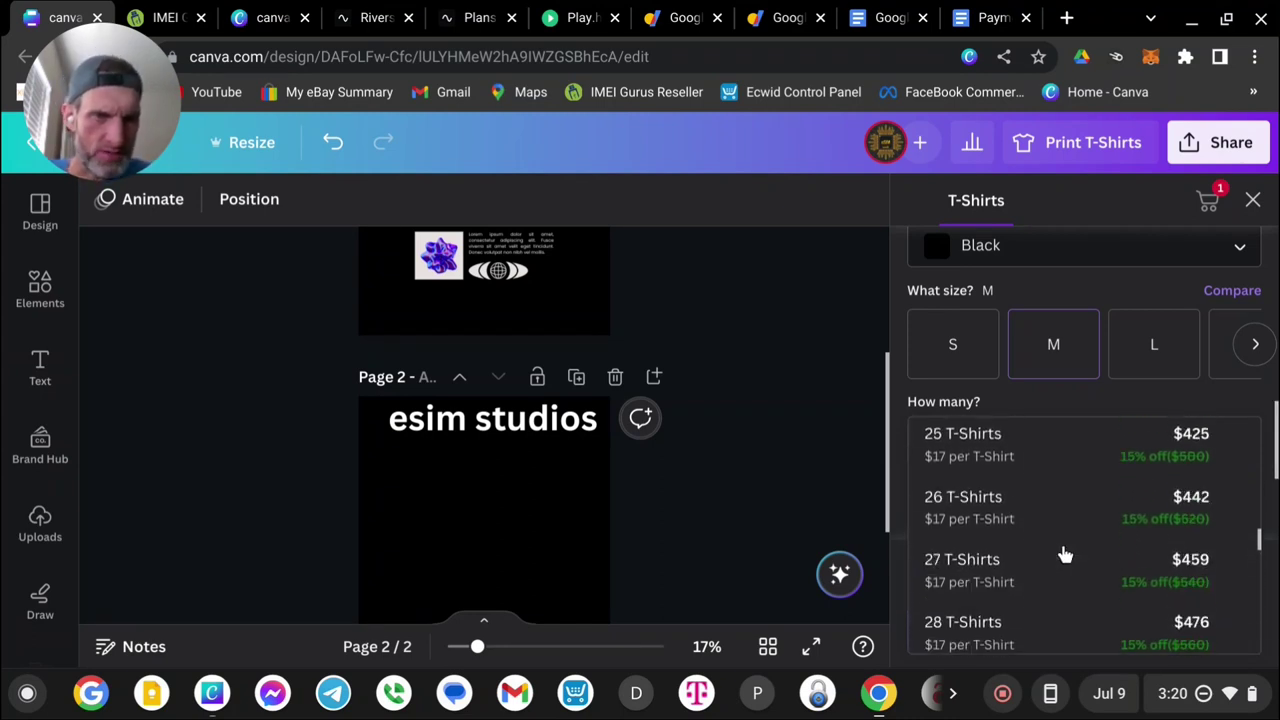
{"action": "scroll", "coordinate": [1065, 555], "scroll_direction": "up", "scroll_amount": 4}
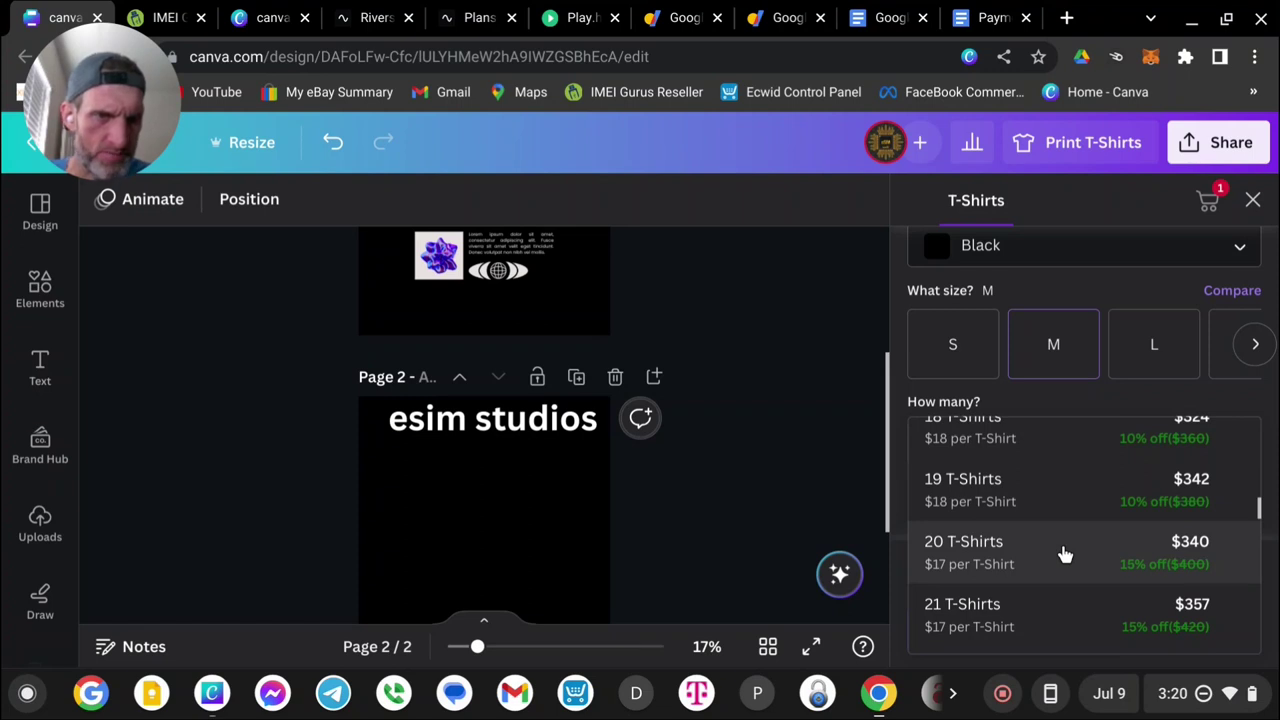
{"action": "scroll", "coordinate": [1058, 590], "scroll_direction": "down", "scroll_amount": 5}
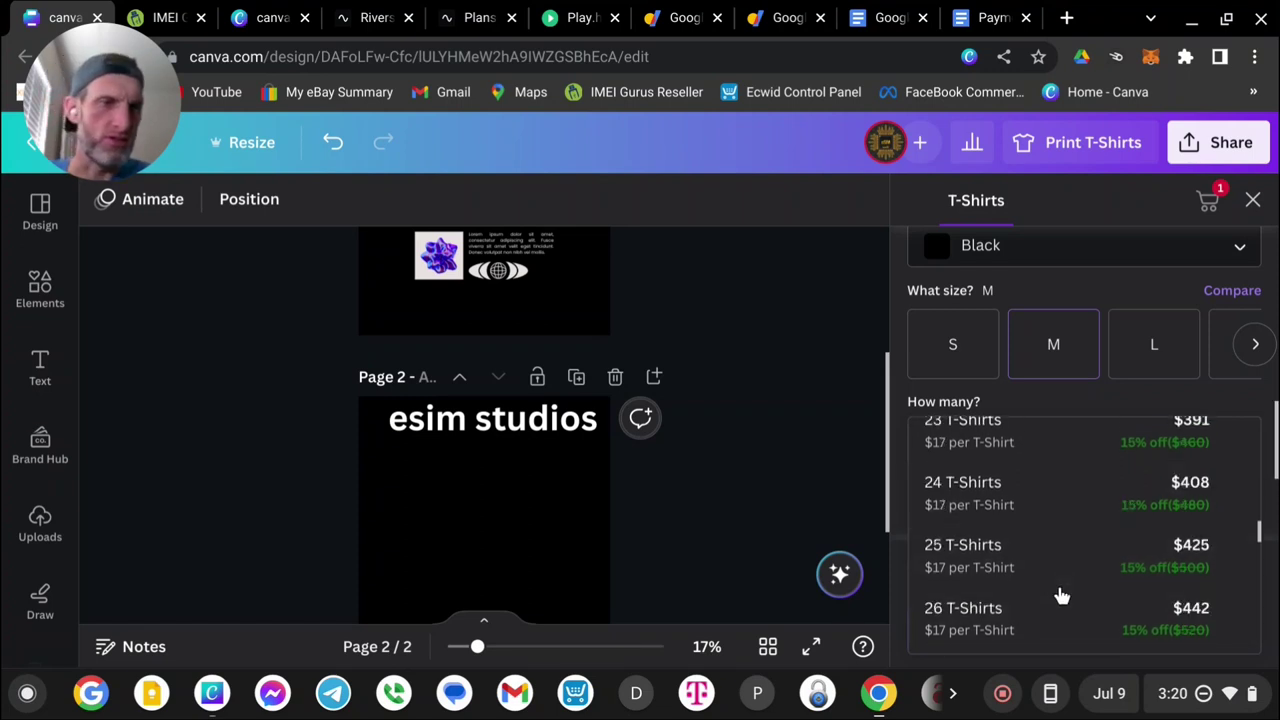
{"action": "scroll", "coordinate": [1062, 590], "scroll_direction": "up", "scroll_amount": 13}
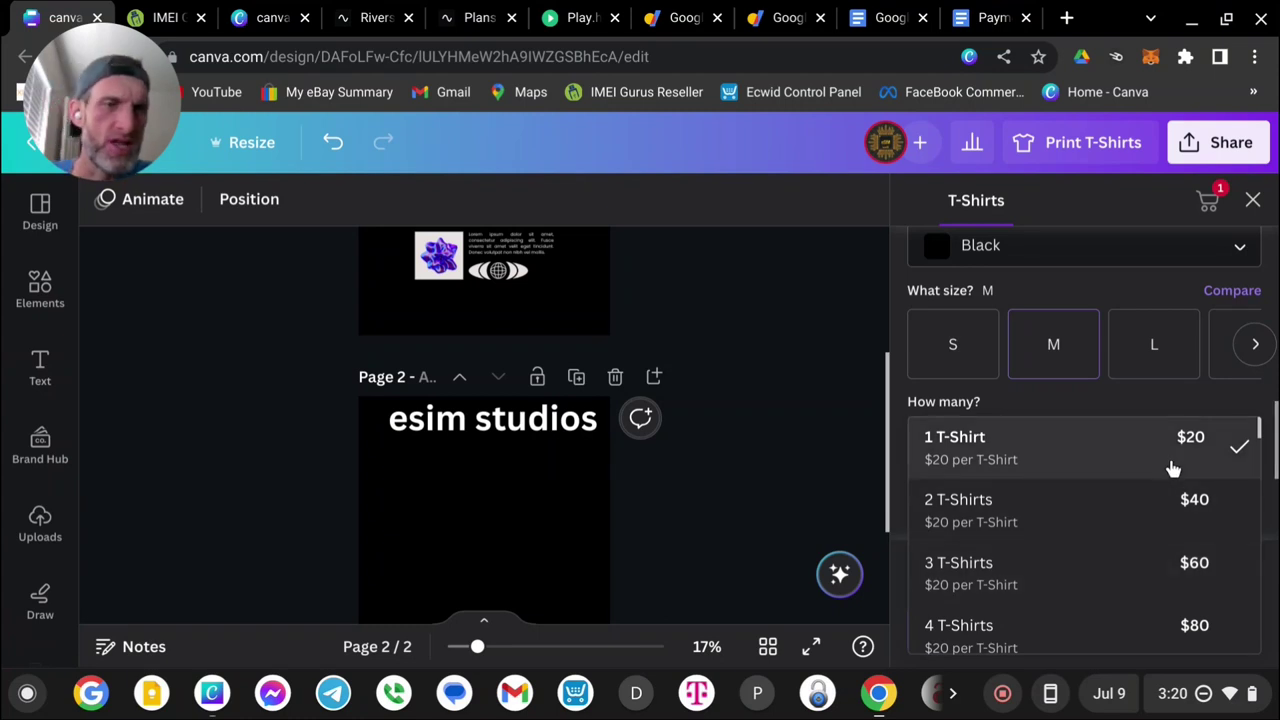
{"action": "left_click", "coordinate": [1212, 462]}
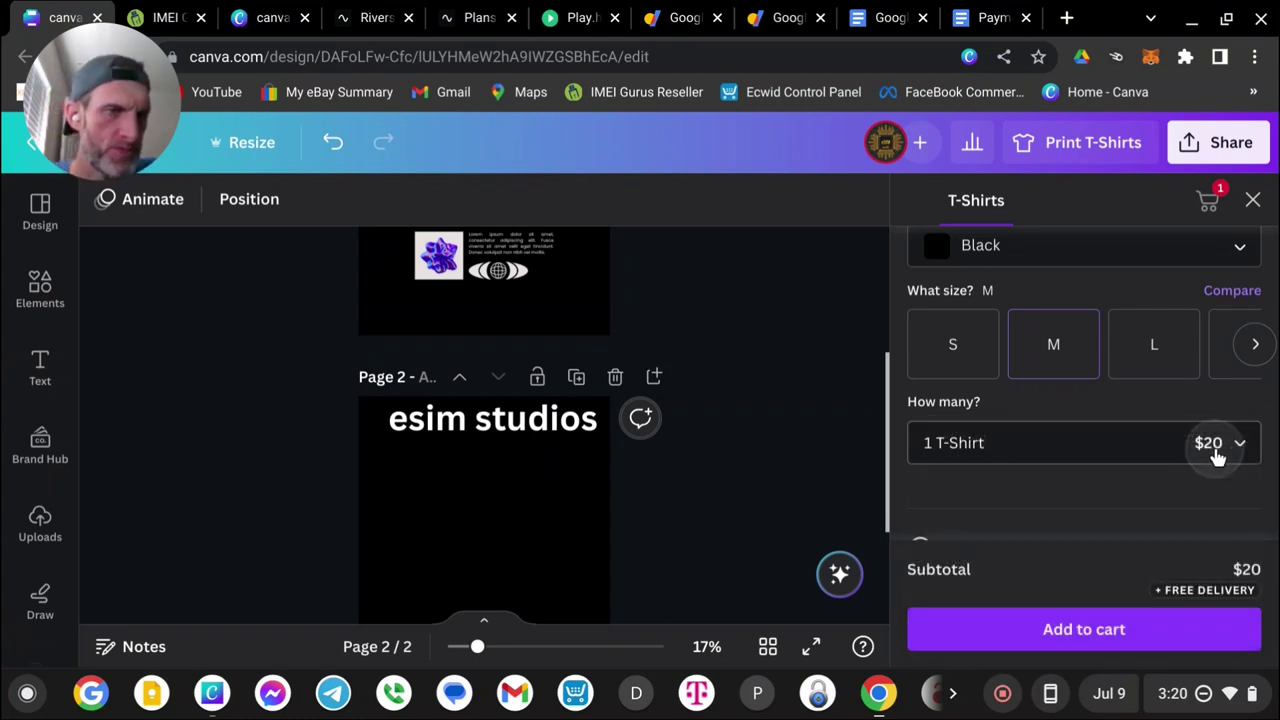
Add the black men's T-shirt in size M to the cart, and remove that same shirt from the cart again
{"action": "scroll", "coordinate": [1186, 452], "scroll_direction": "down", "scroll_amount": 2}
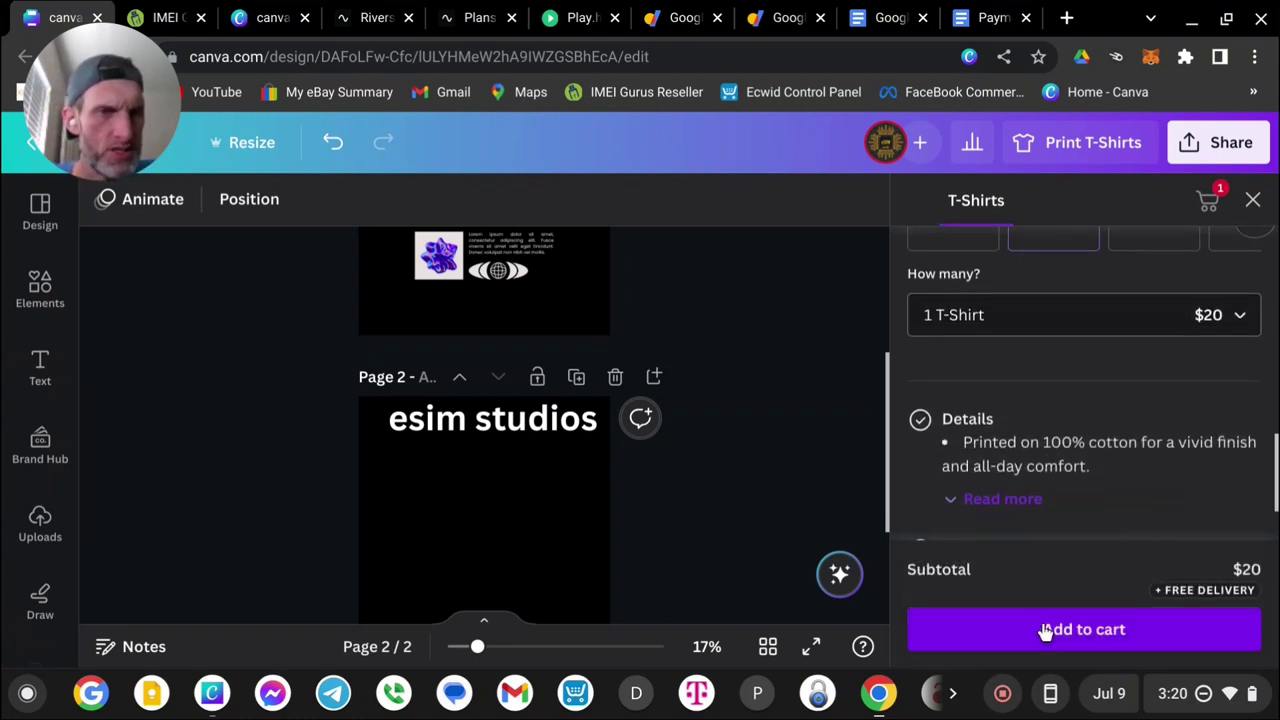
{"action": "scroll", "coordinate": [1025, 472], "scroll_direction": "down", "scroll_amount": 1}
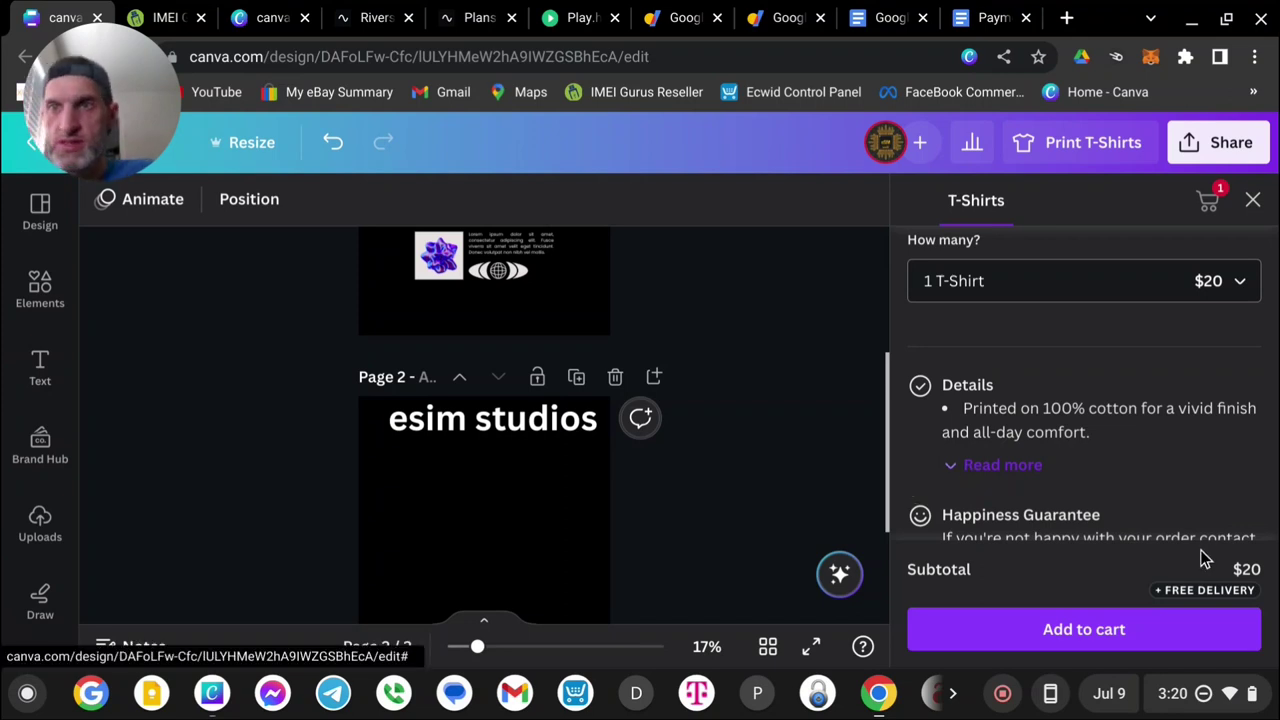
{"action": "scroll", "coordinate": [1086, 434], "scroll_direction": "down", "scroll_amount": 1}
{"action": "scroll", "coordinate": [1088, 440], "scroll_direction": "down", "scroll_amount": 1}
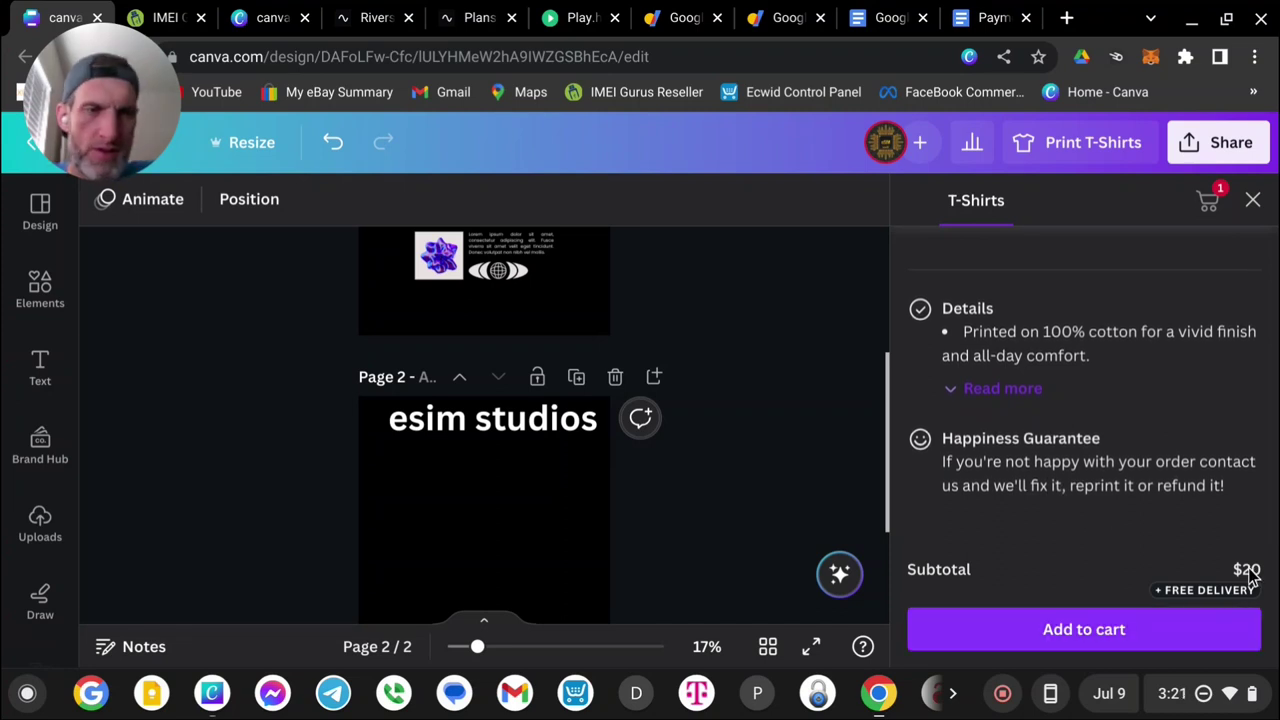
{"action": "left_click", "coordinate": [1163, 638]}
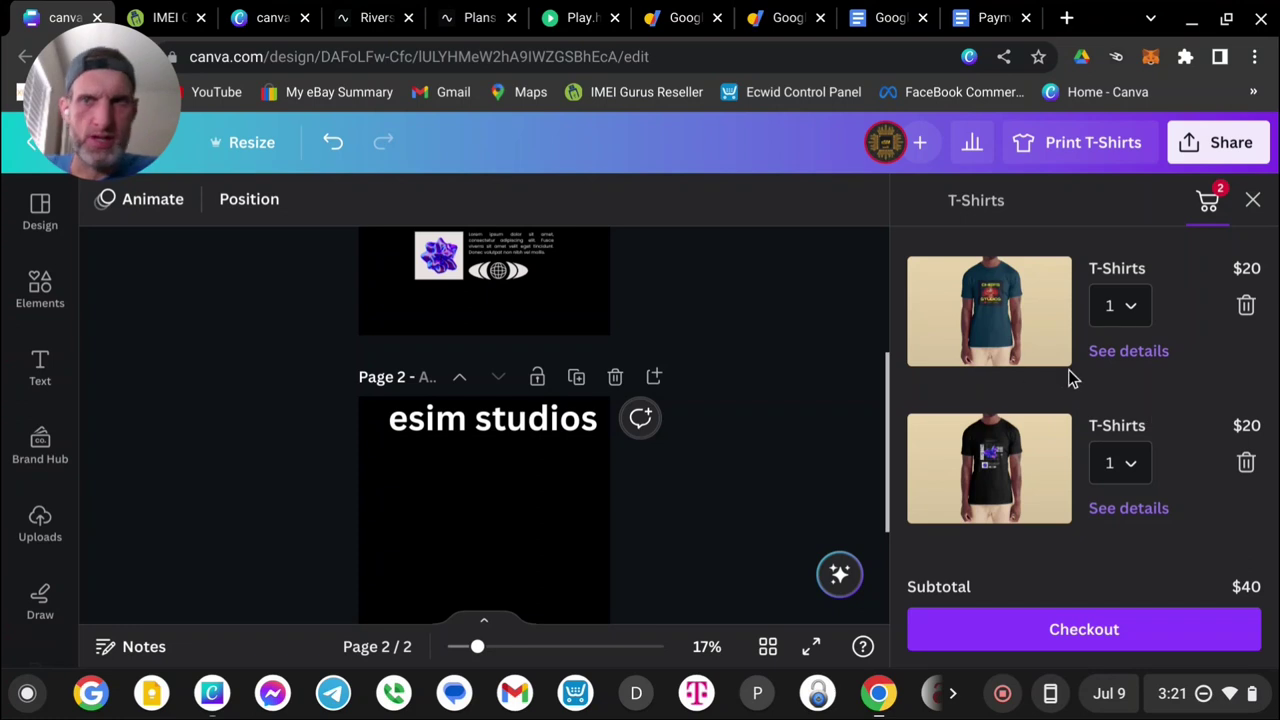
{"action": "left_click", "coordinate": [1246, 468]}
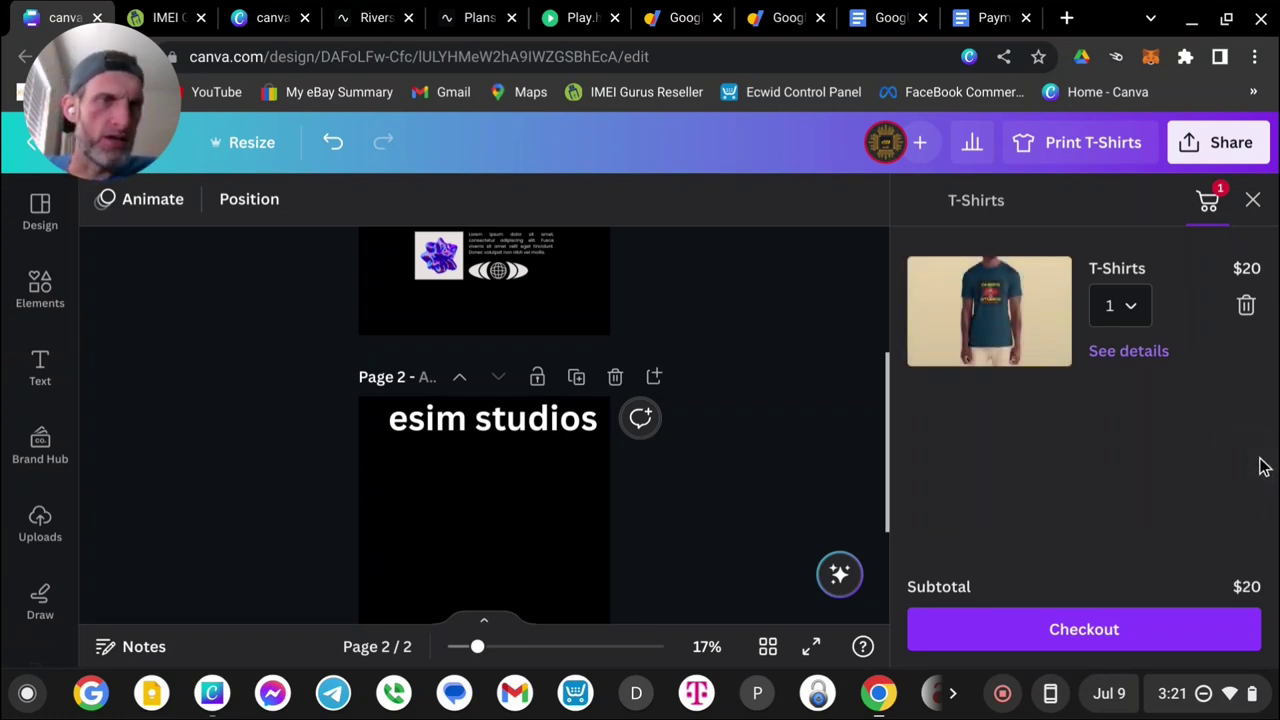